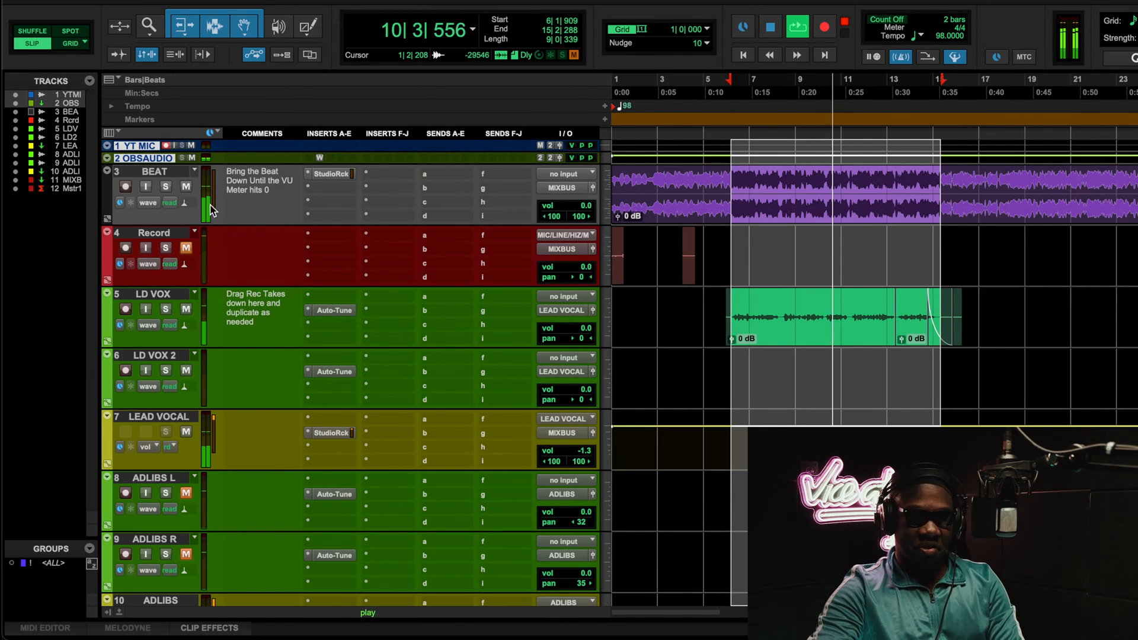
# Step: Toggle the BEAT track's mute while auditioning the vocal, leaving the beat muted
pyautogui.click(186, 187)
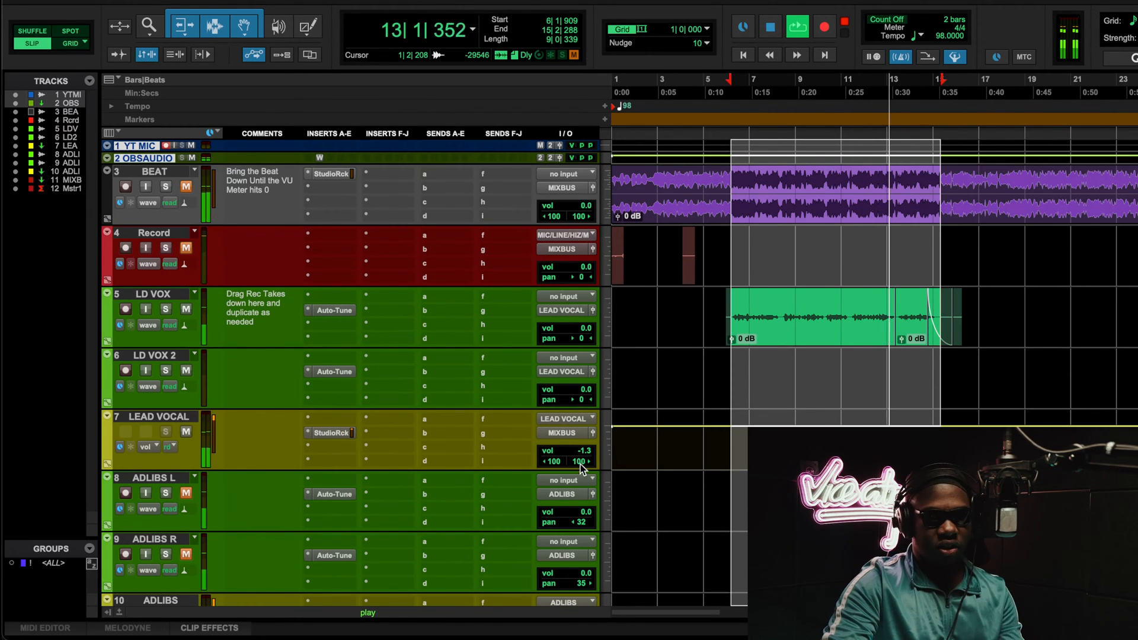
pyautogui.click(187, 186)
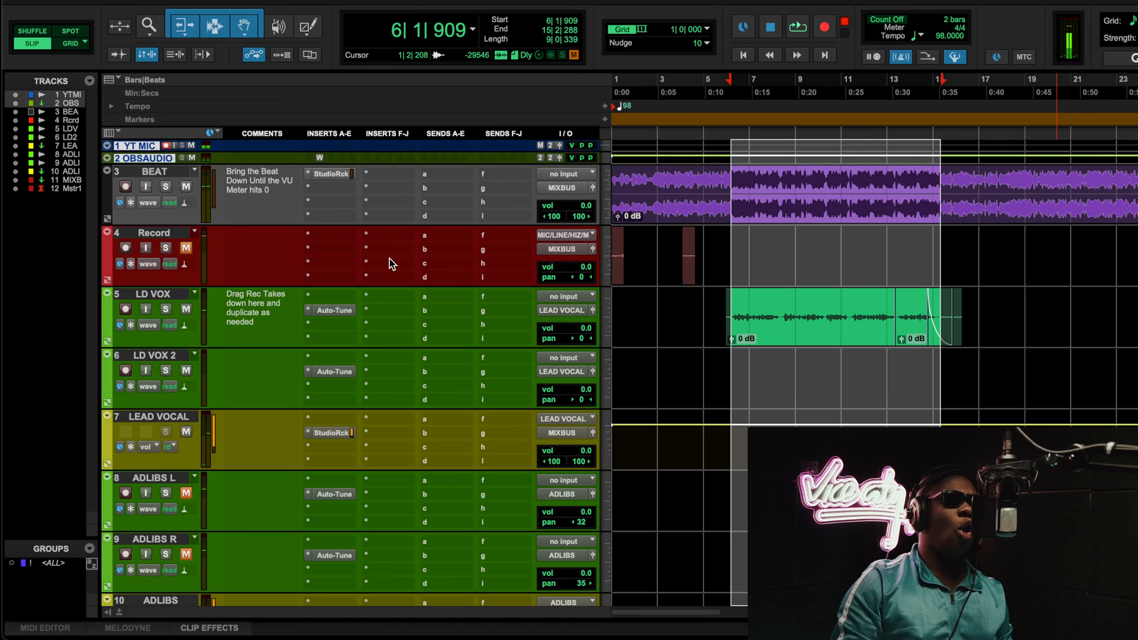
pyautogui.click(187, 188)
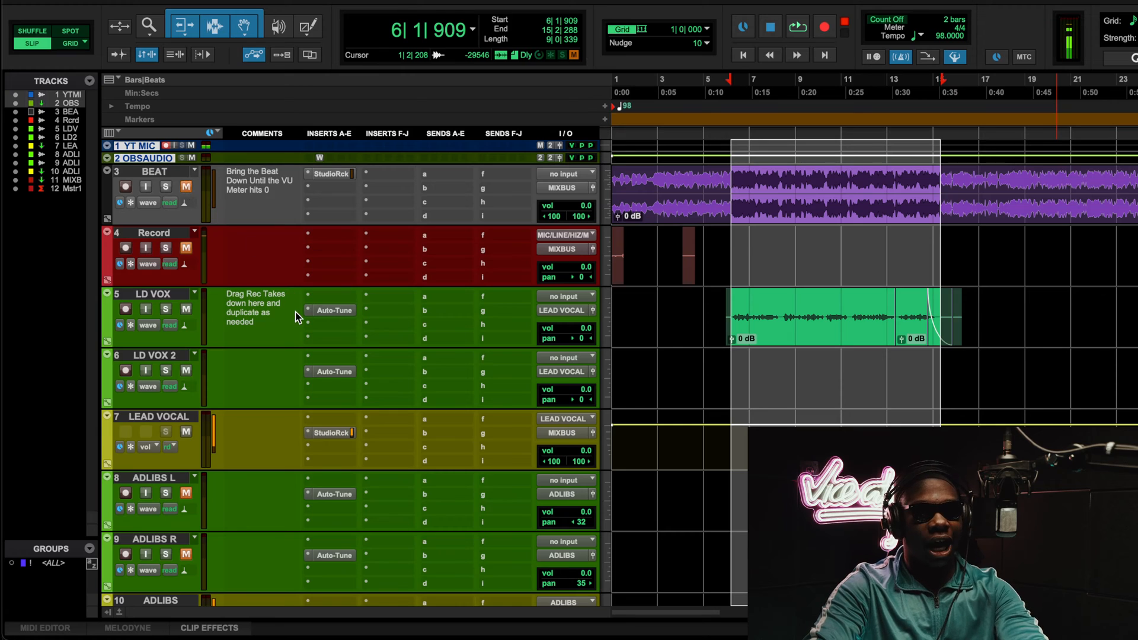
# Step: Select the timeline range from about bar 11 to bar 15 as the loop playback range
pyautogui.scroll(-1, 349, 312)
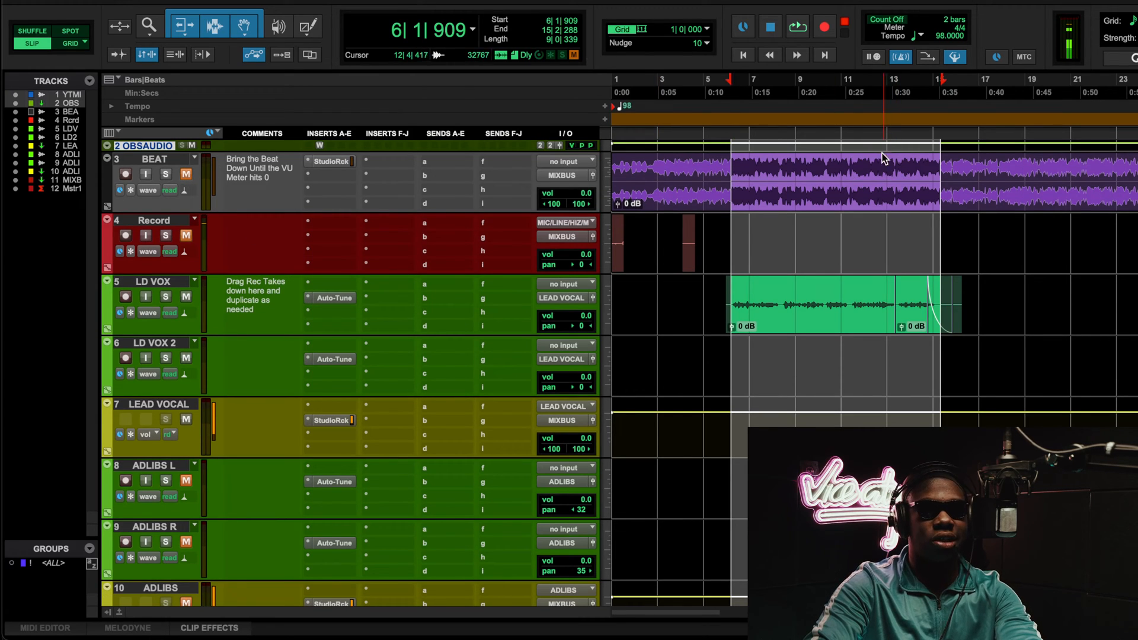
pyautogui.click(851, 95)
pyautogui.moveTo(849, 94); pyautogui.dragTo(935, 107)
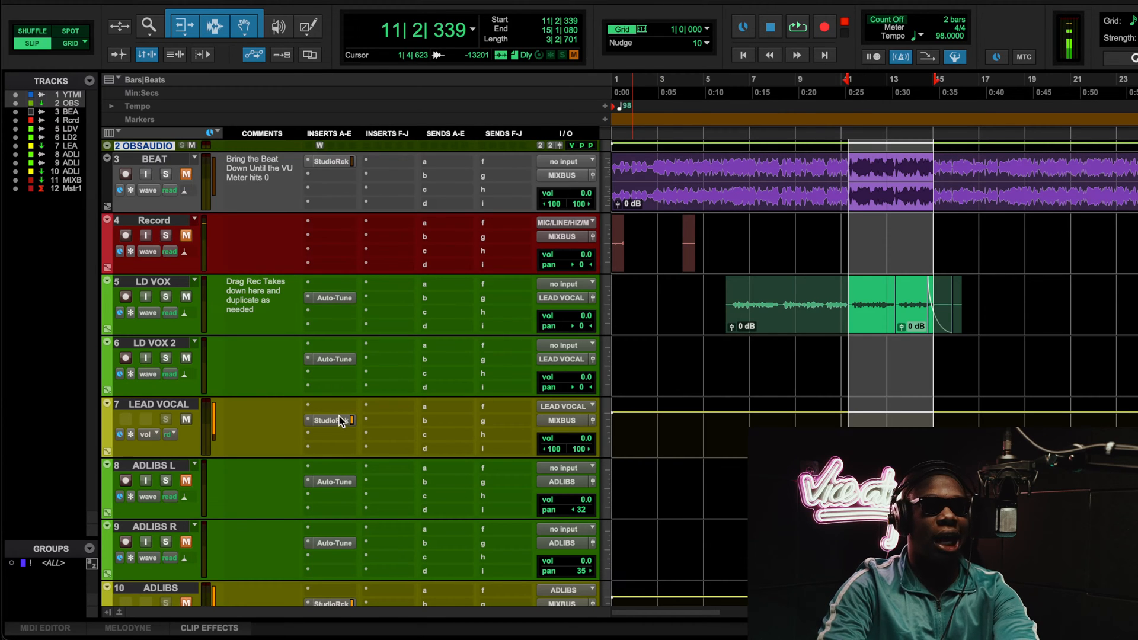
# Step: Open Auto-Tune on the LD VOX track, examine its settings while playing the selected range, and close it
pyautogui.click(335, 297)
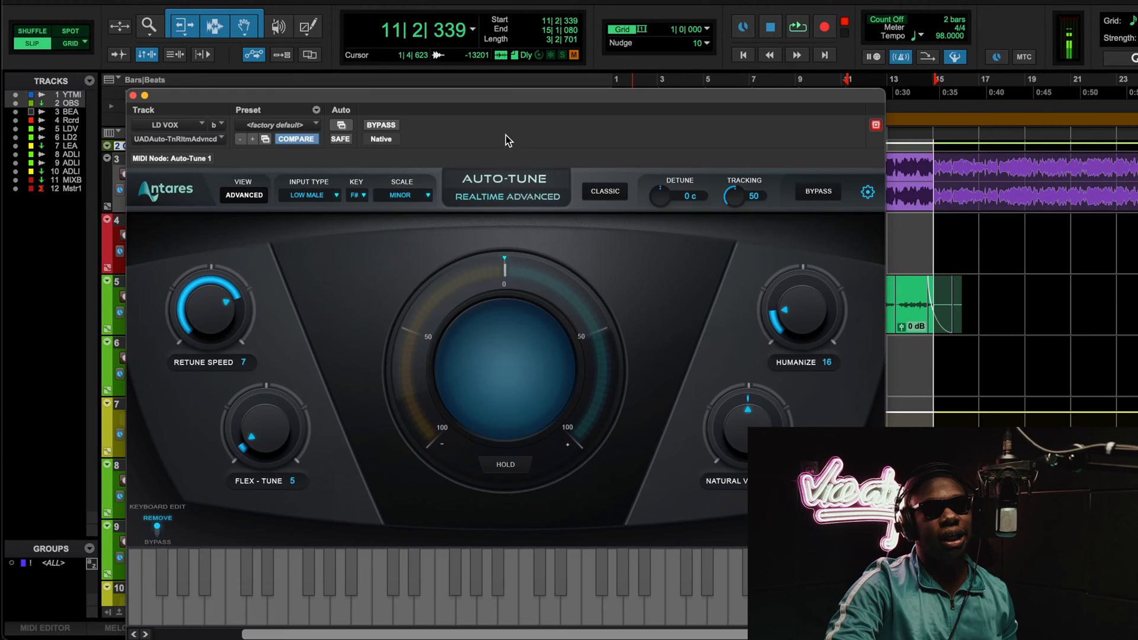
pyautogui.moveTo(514, 91); pyautogui.dragTo(529, 23)
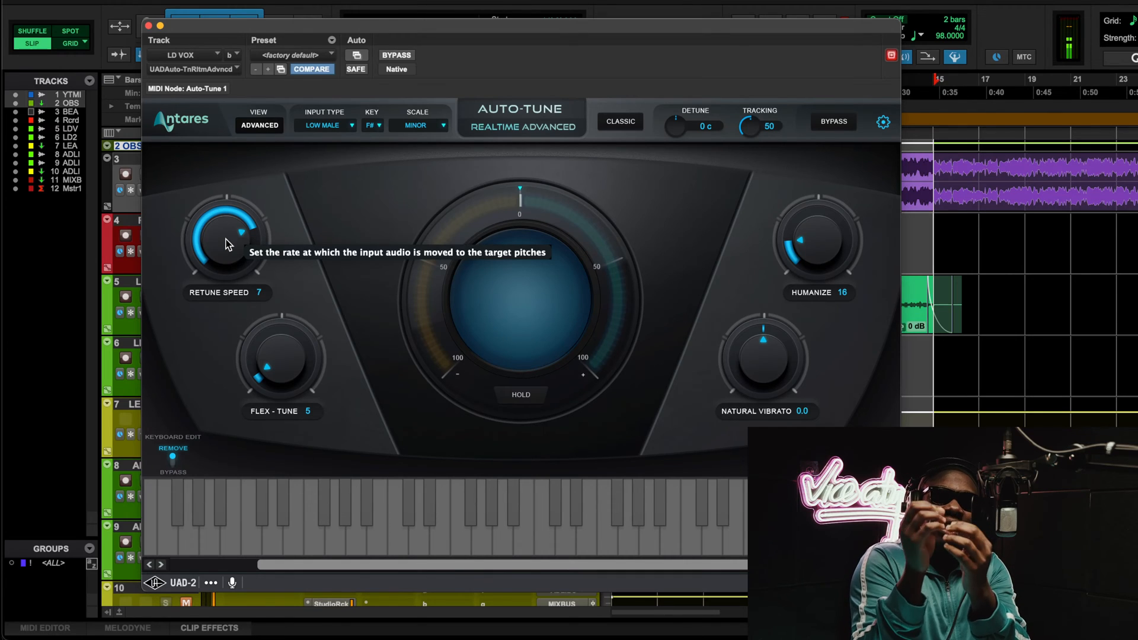
pyautogui.press('space')
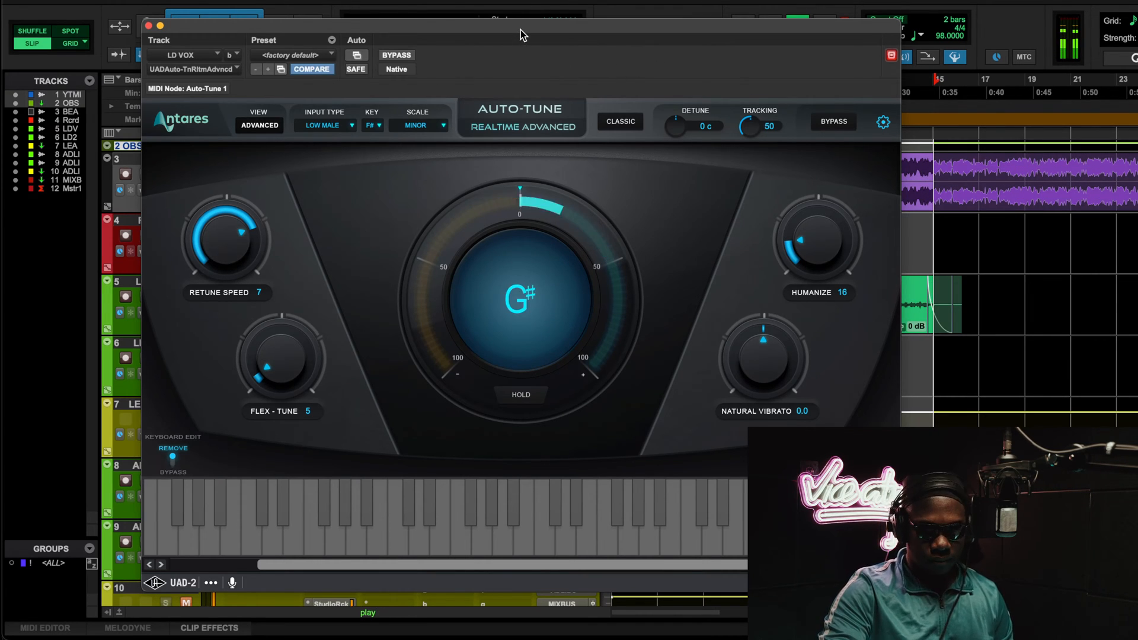
pyautogui.moveTo(520, 30); pyautogui.dragTo(493, 26)
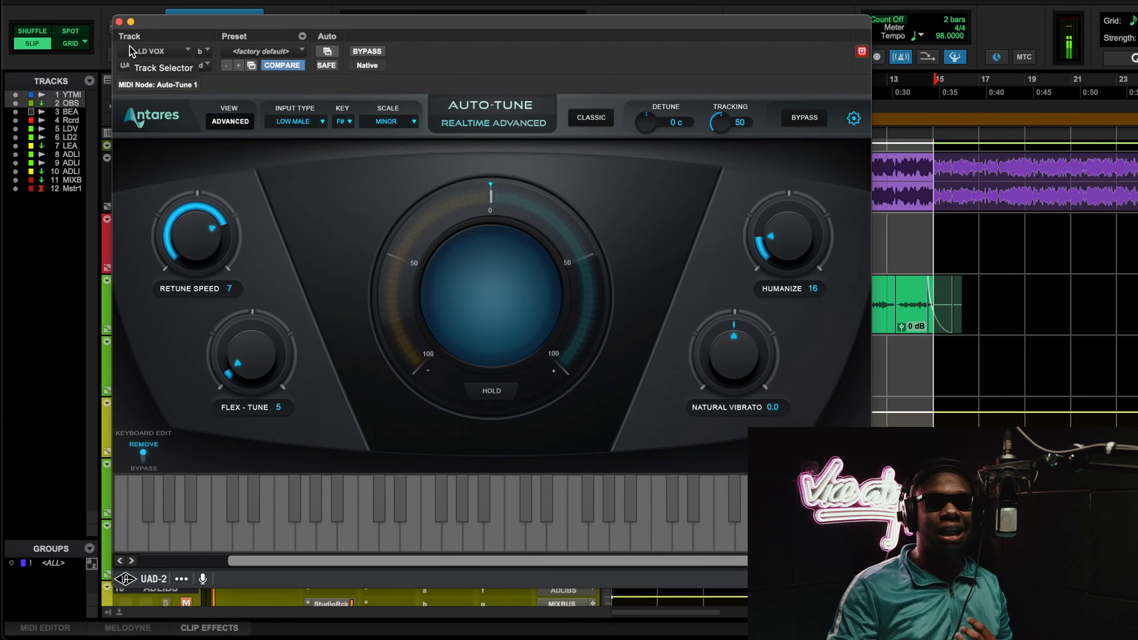
pyautogui.click(119, 22)
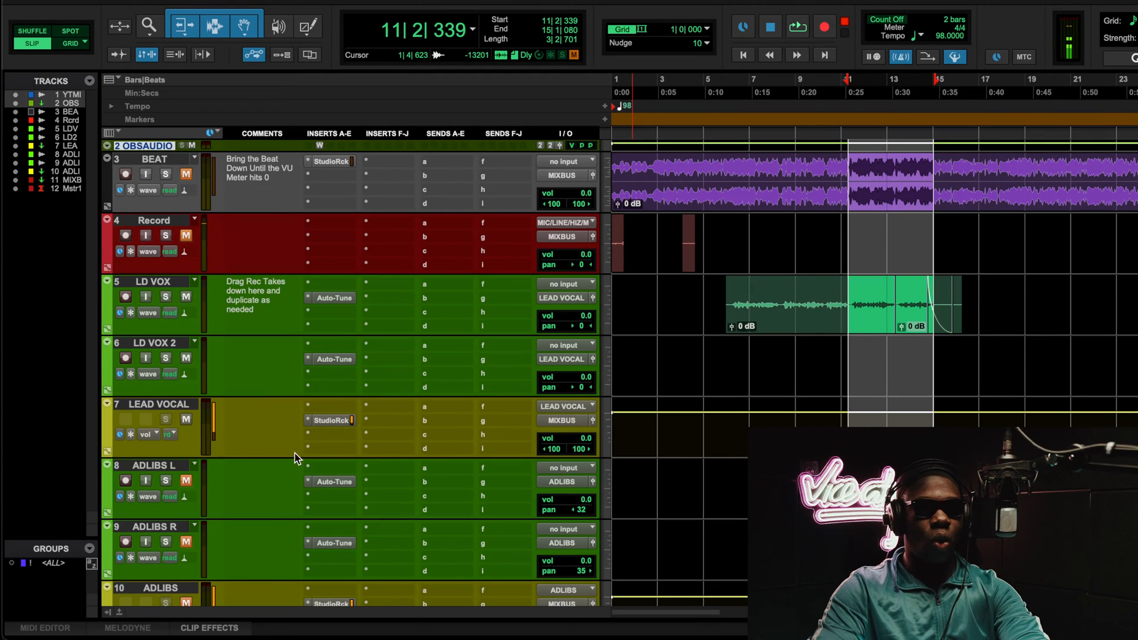
# Step: Open StudioRack on the LEAD VOCAL track and compare the looped vocal with the plug-in bypassed and active, leaving it active
pyautogui.click(333, 421)
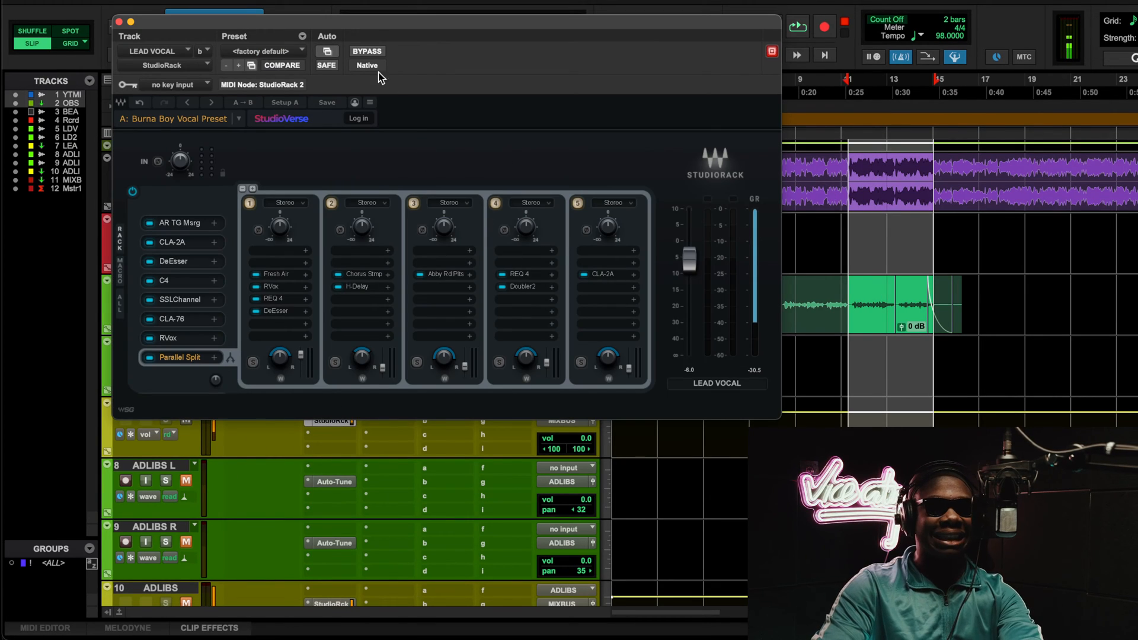
pyautogui.press('space')
pyautogui.click(368, 53)
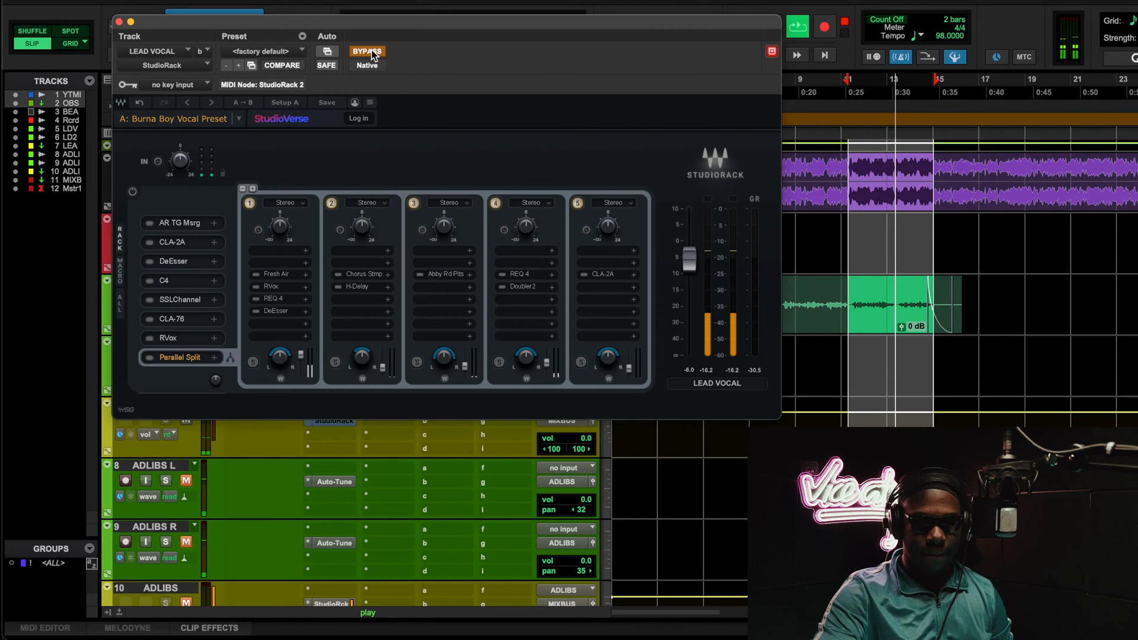
pyautogui.click(373, 53)
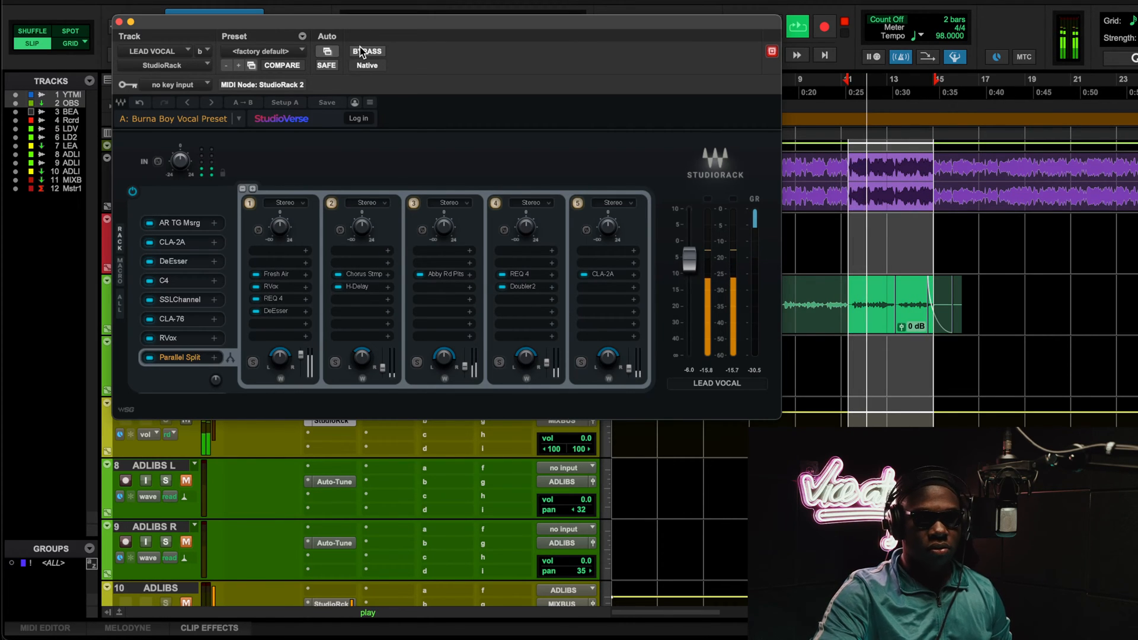
pyautogui.click(364, 53)
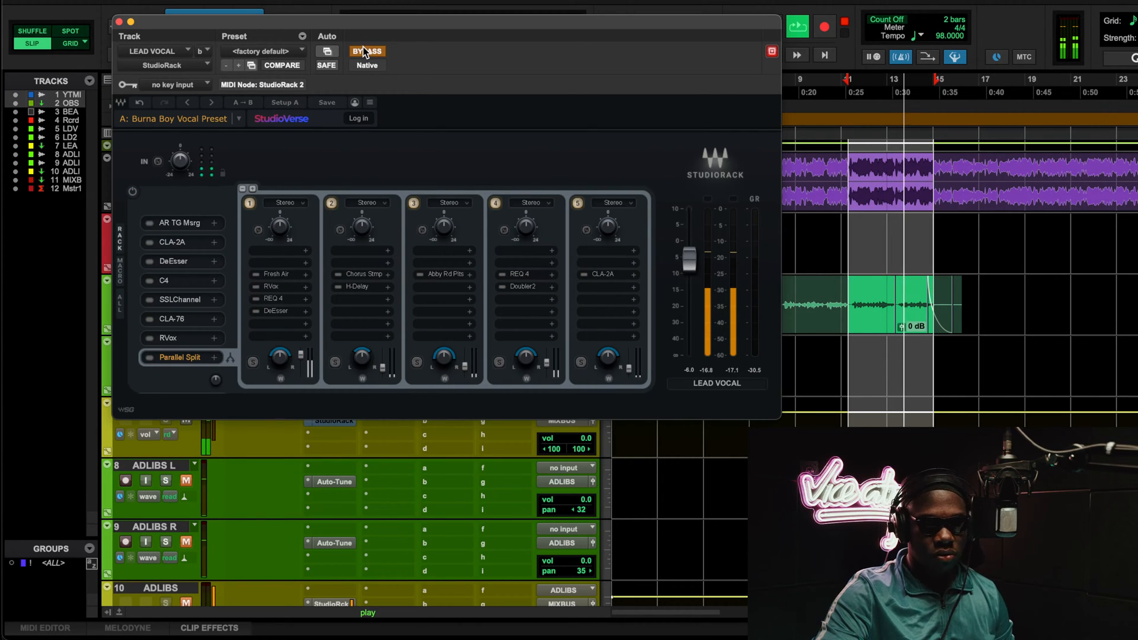
pyautogui.click(364, 53)
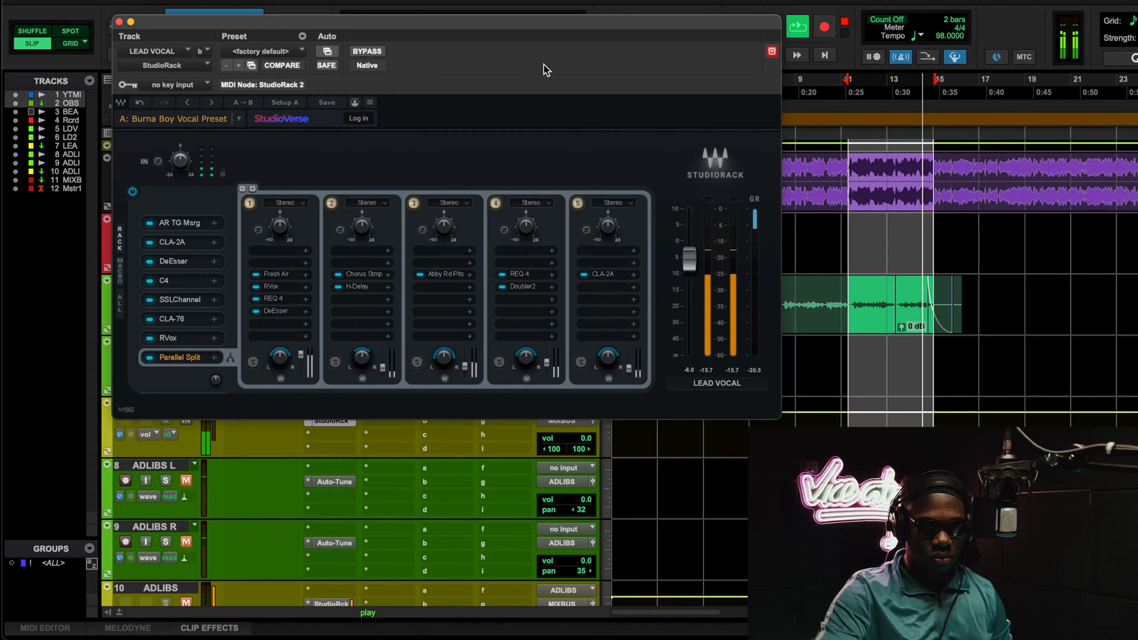
pyautogui.press('space')
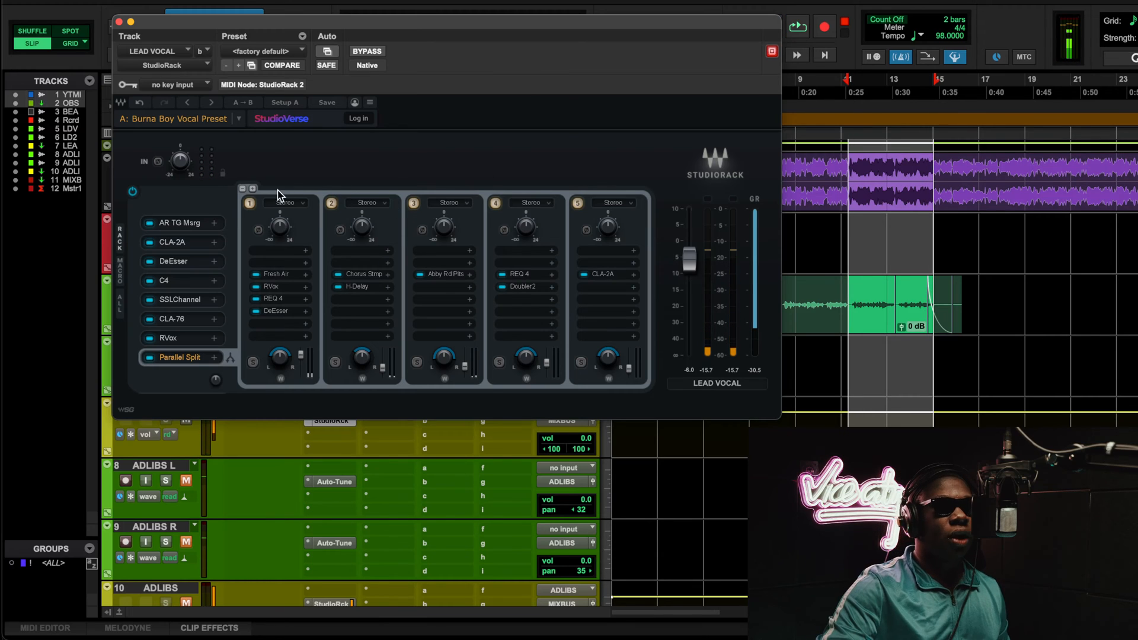
# Step: Switch off the entire StudioRack chain, and during playback re-enable AR TG Msrg, CLA-2A and DeEsser one at a time
pyautogui.click(133, 191)
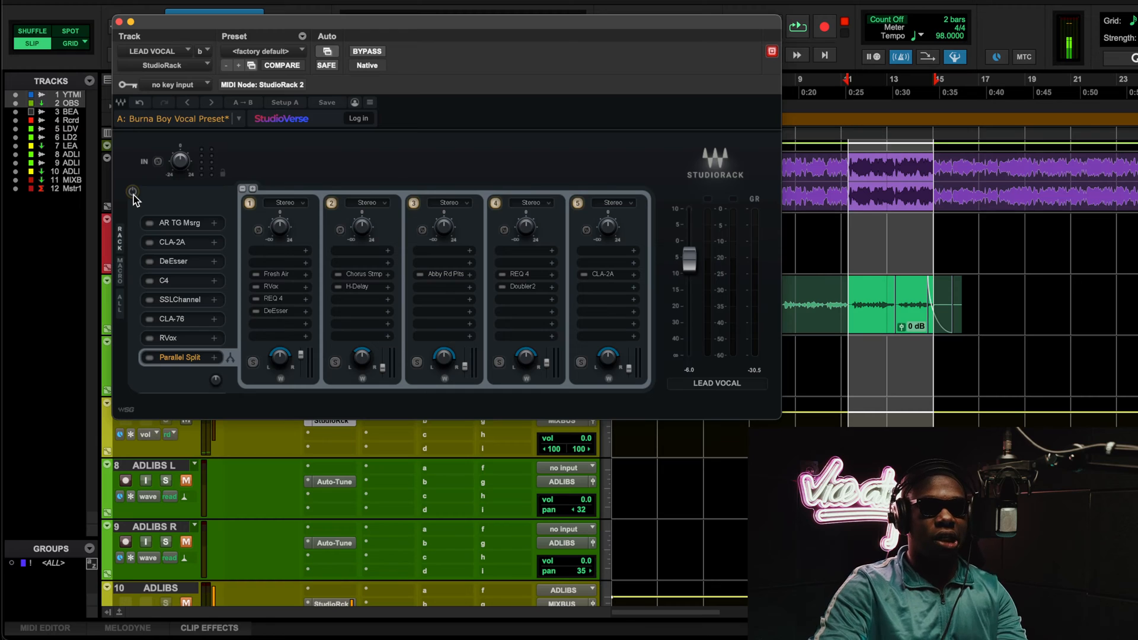
pyautogui.press('space')
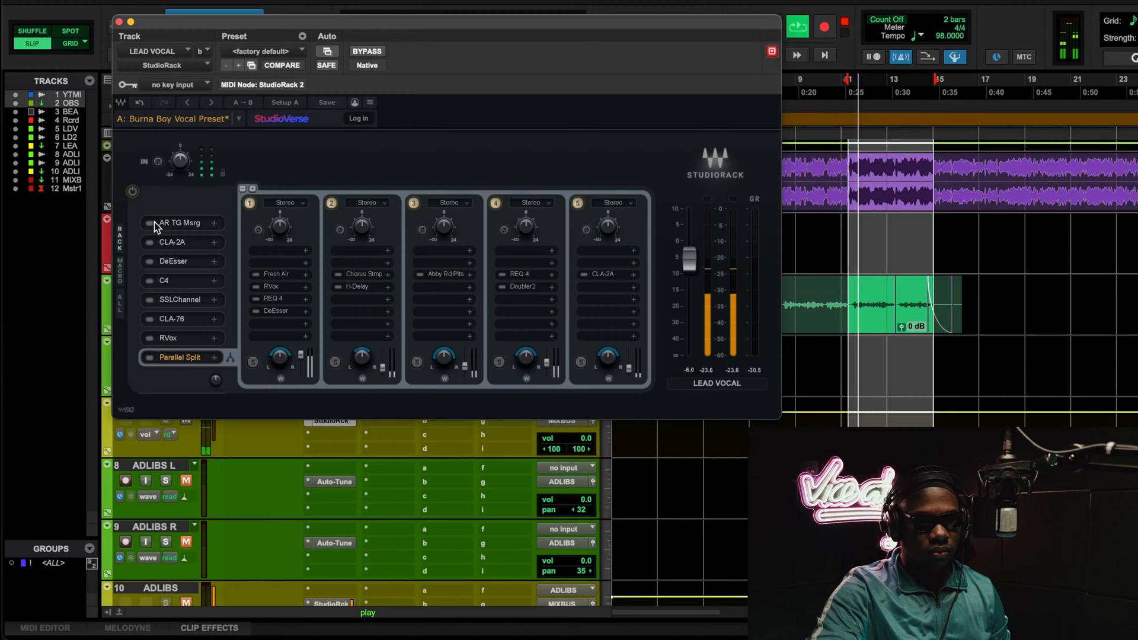
pyautogui.click(152, 223)
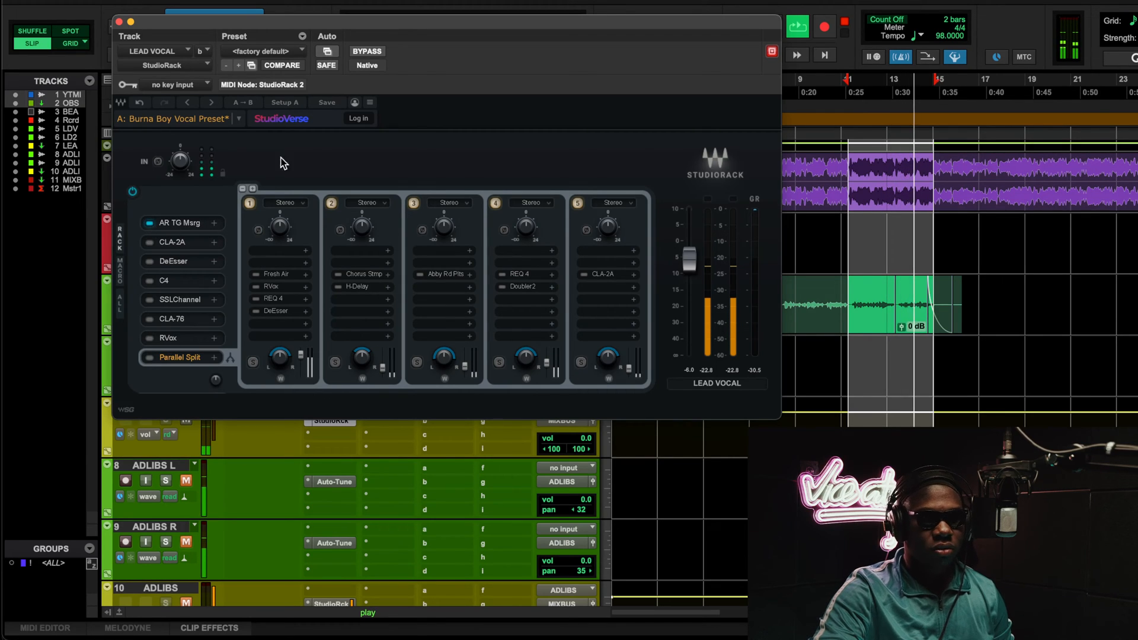
pyautogui.click(151, 243)
pyautogui.click(150, 243)
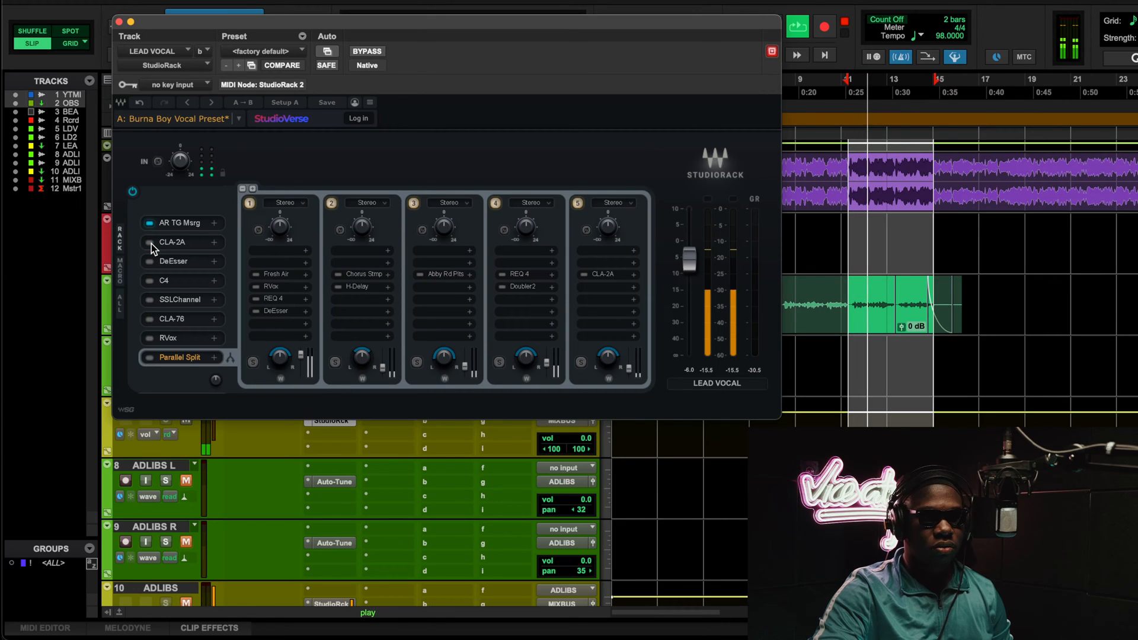
pyautogui.click(151, 243)
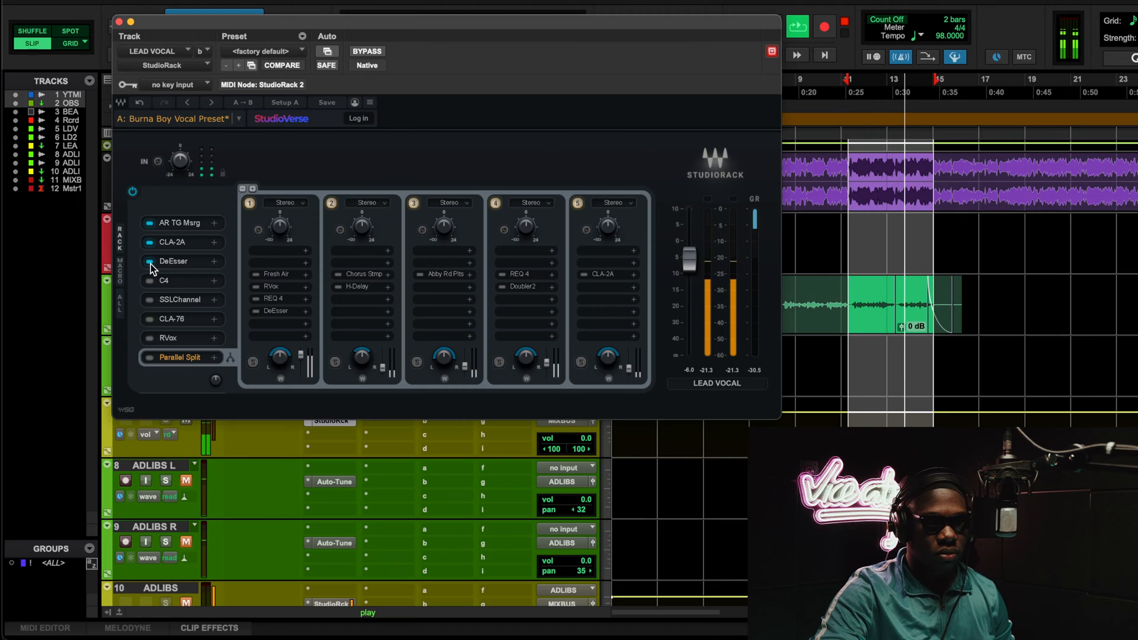
pyautogui.click(151, 262)
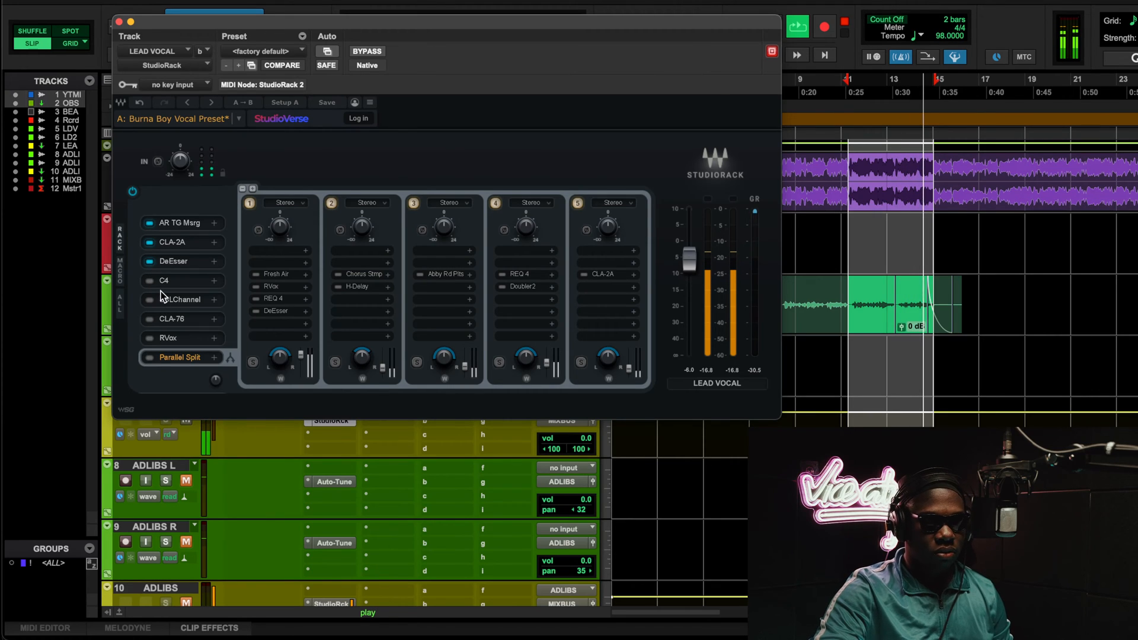
# Step: Re-enable C4, SSLChannel and CLA-76 one by one in the rack while the vocal loops
pyautogui.click(150, 282)
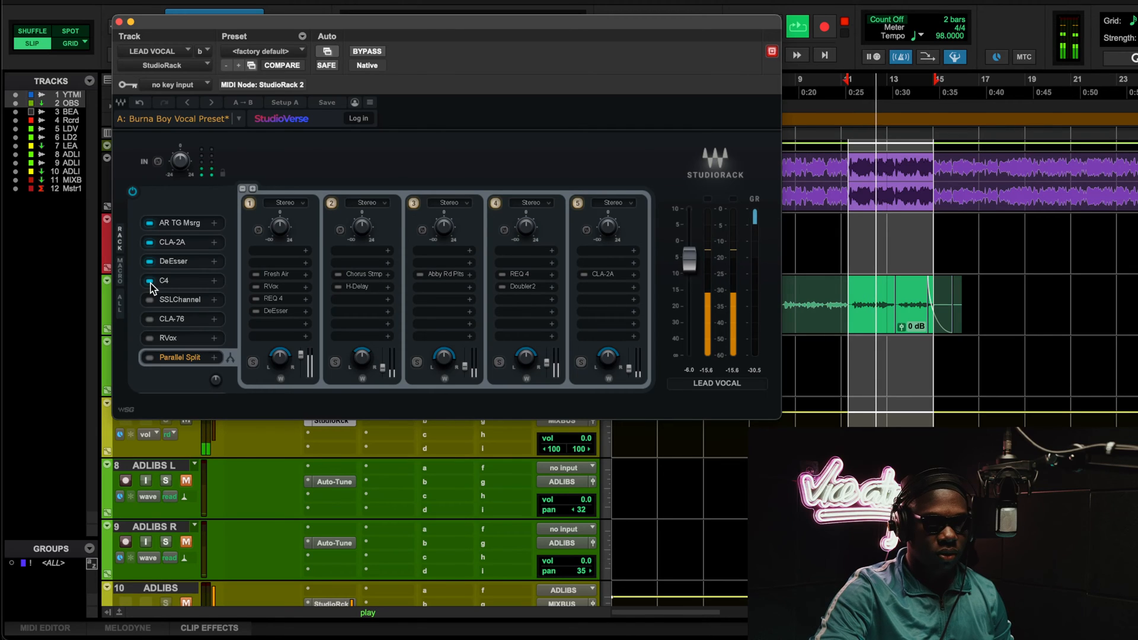
pyautogui.click(150, 282)
pyautogui.click(150, 281)
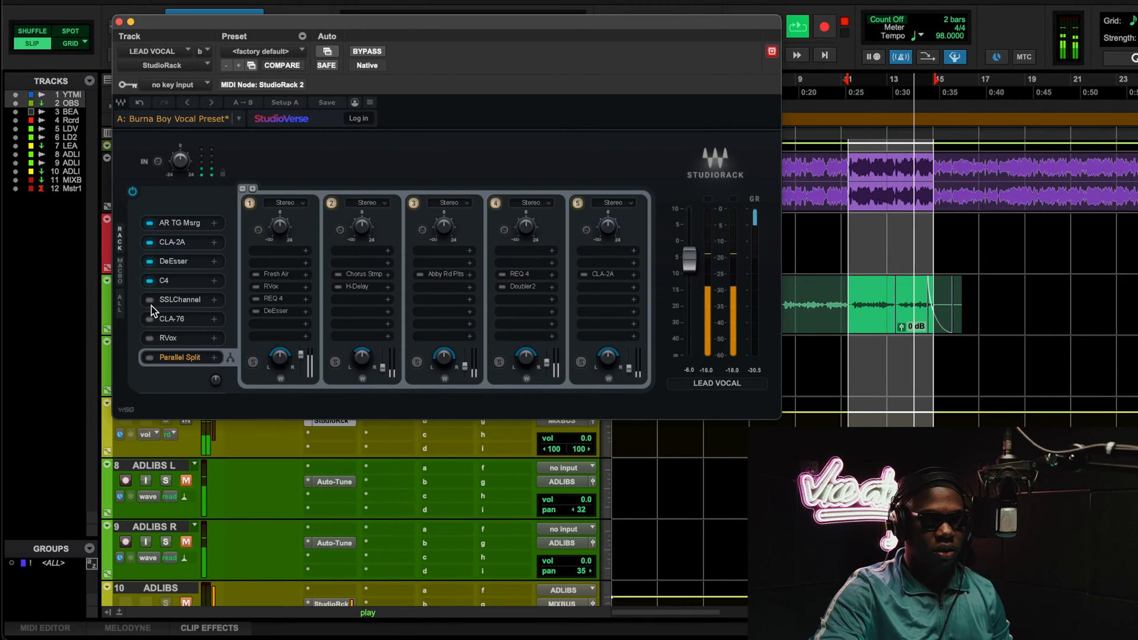
pyautogui.click(150, 301)
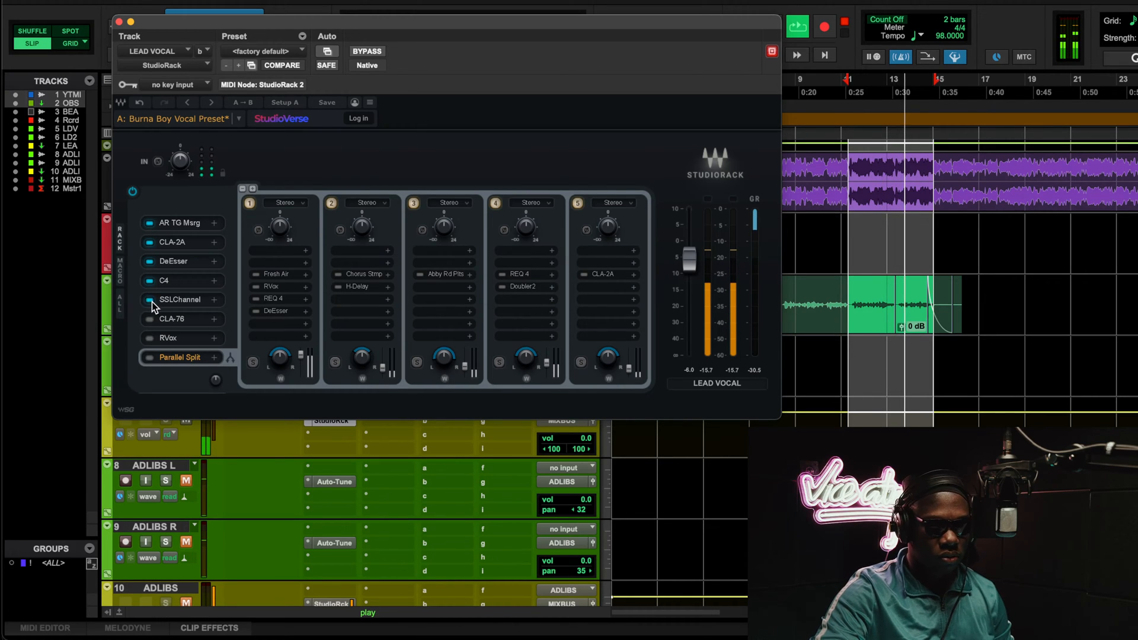
pyautogui.click(150, 319)
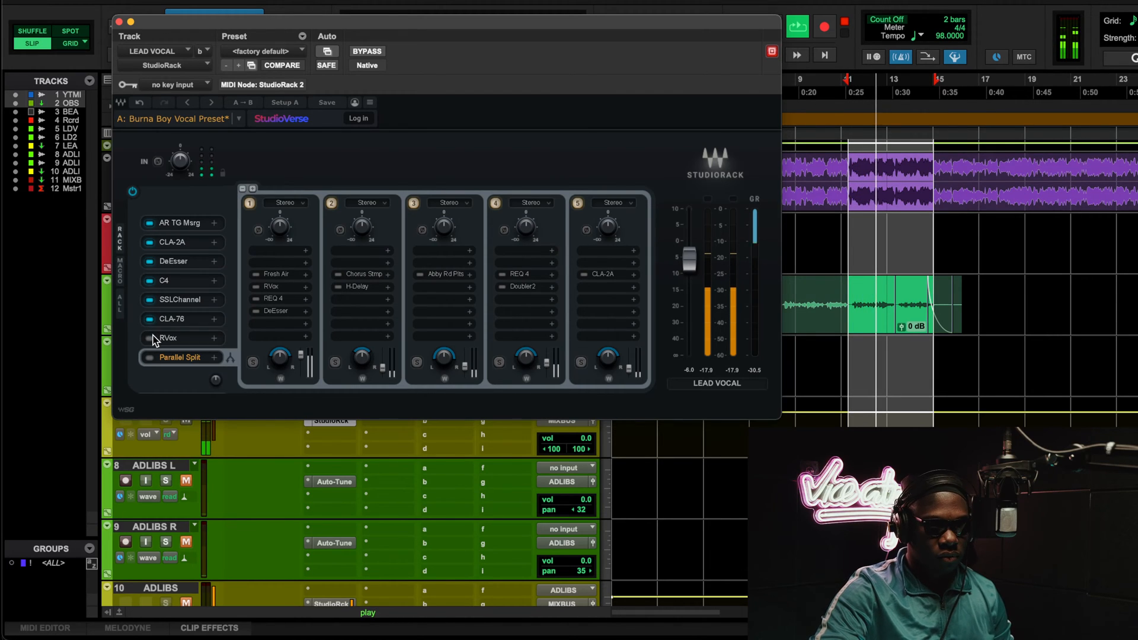
# Step: Re-enable RVox and the Parallel Split, comparing the vocal with each switched off and on
pyautogui.click(151, 338)
pyautogui.click(151, 338)
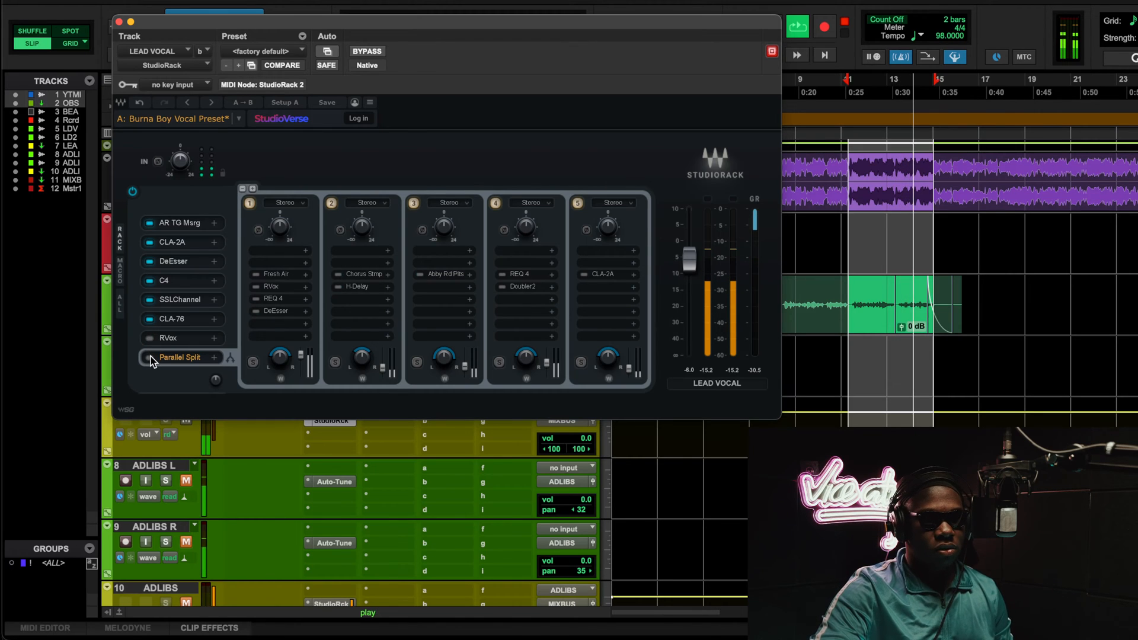
pyautogui.click(151, 358)
pyautogui.click(149, 338)
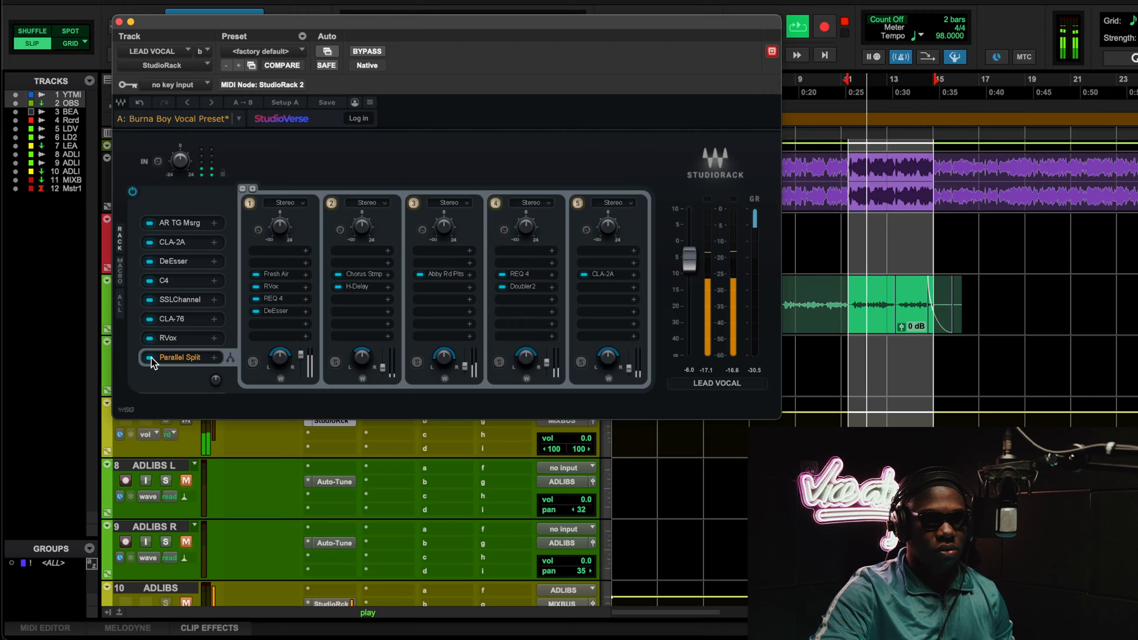
pyautogui.click(150, 357)
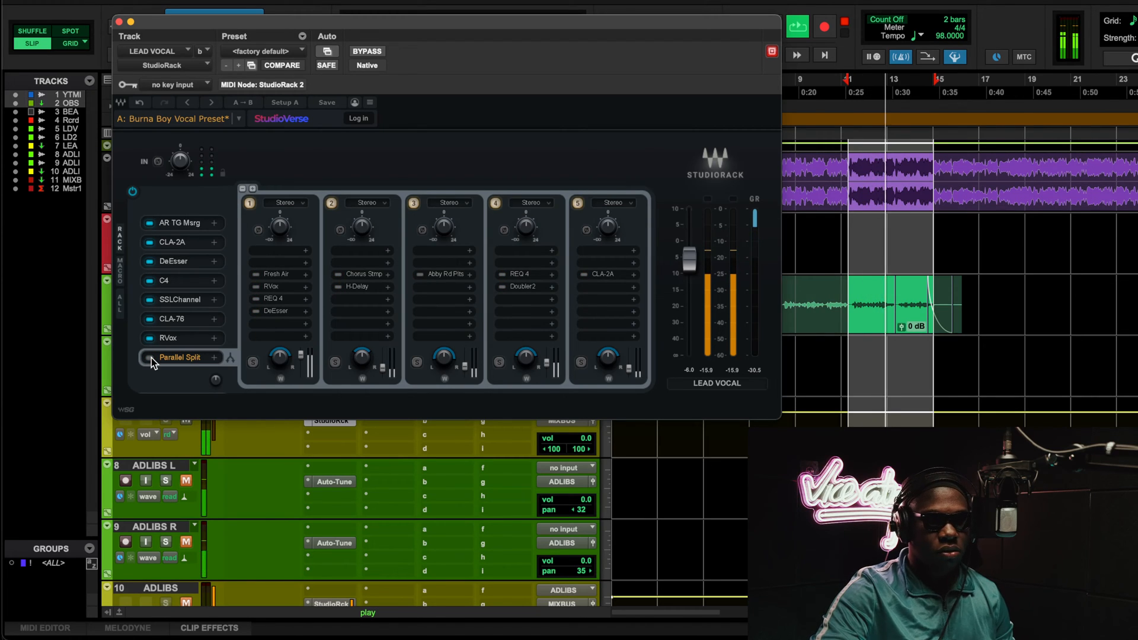
pyautogui.click(151, 358)
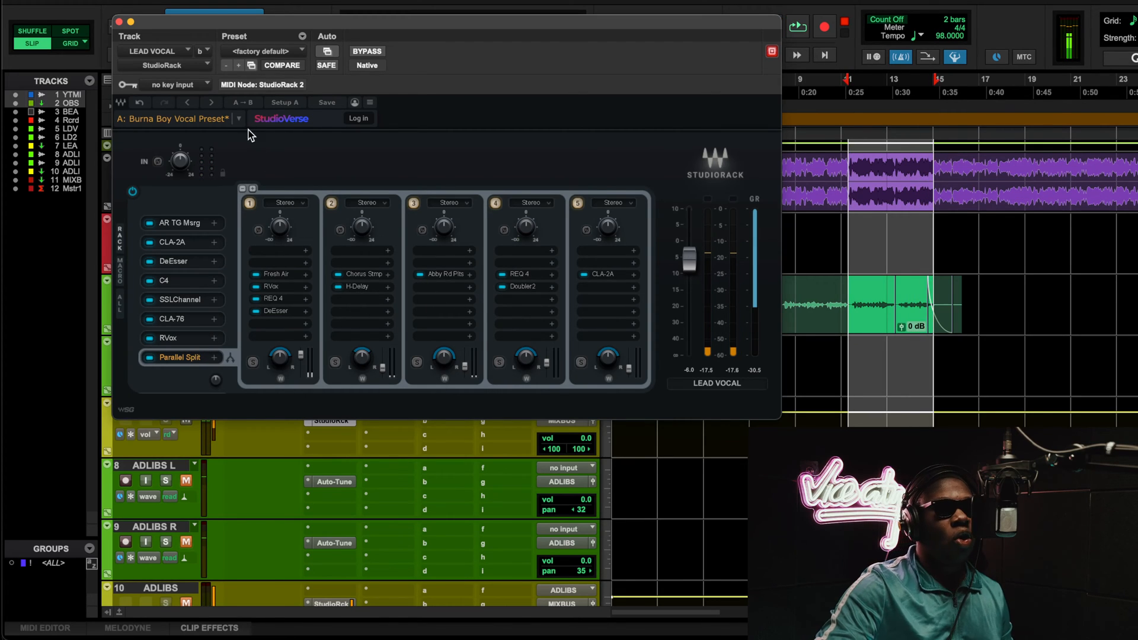
# Step: Open the AR TG Mastering plug-in in slot 1 of the rack, examine its settings, and play the vocal
pyautogui.click(186, 221)
pyautogui.moveTo(553, 106); pyautogui.dragTo(274, 36)
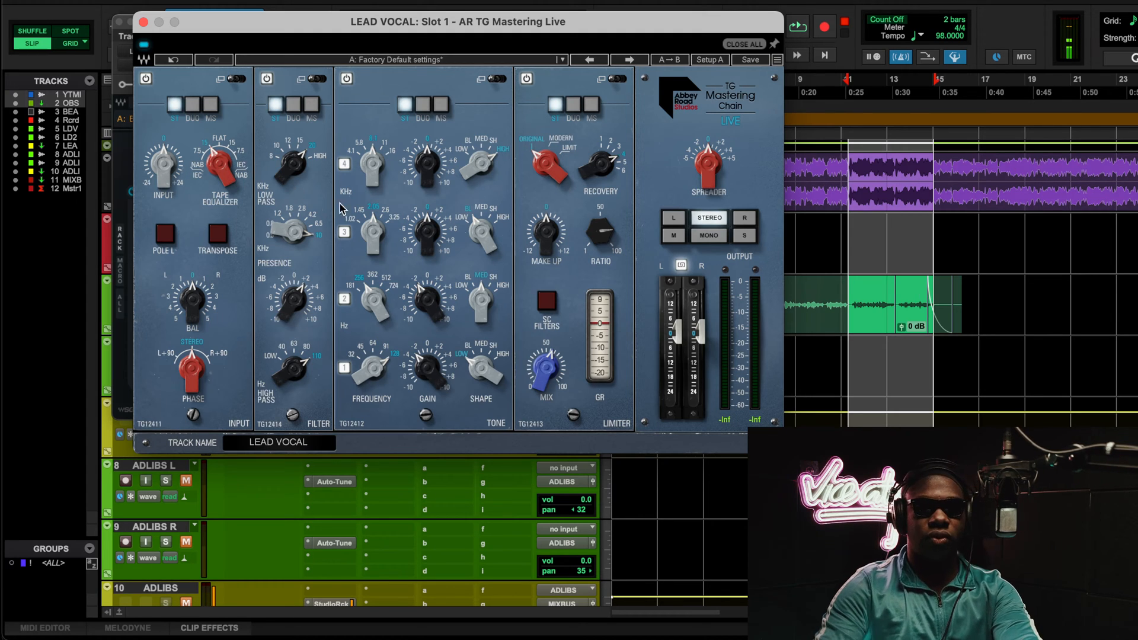
pyautogui.press('space')
# Step: Close the LEAD VOCAL plug-in windows and select the timeline range from about bar 6 to bar 14 for loop playback
pyautogui.press('r')
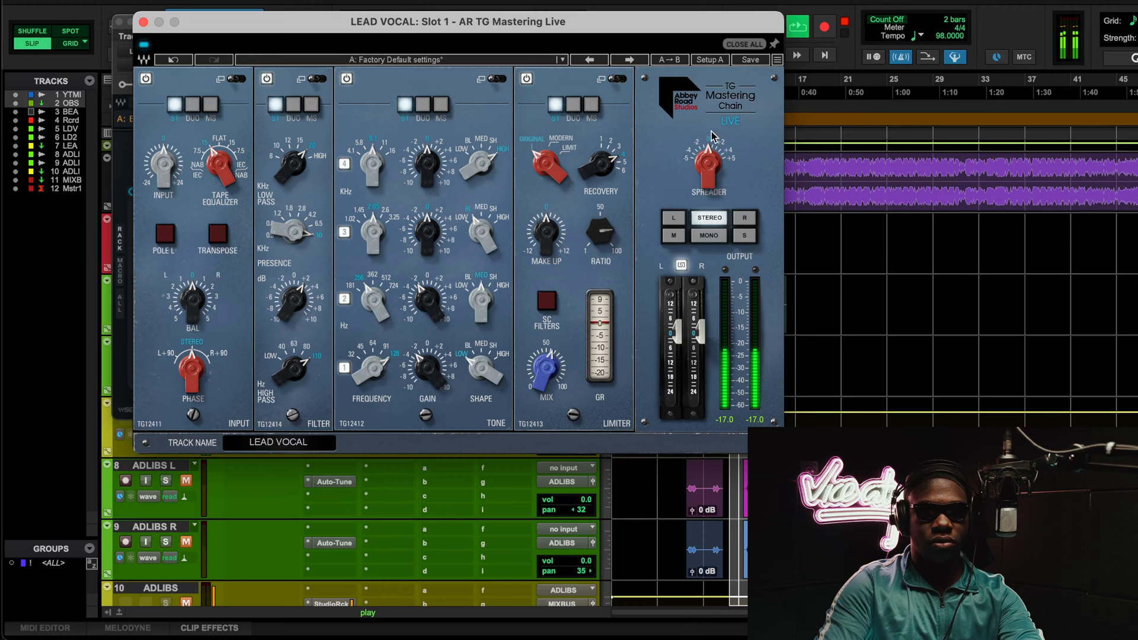
pyautogui.moveTo(571, 21); pyautogui.dragTo(450, 51)
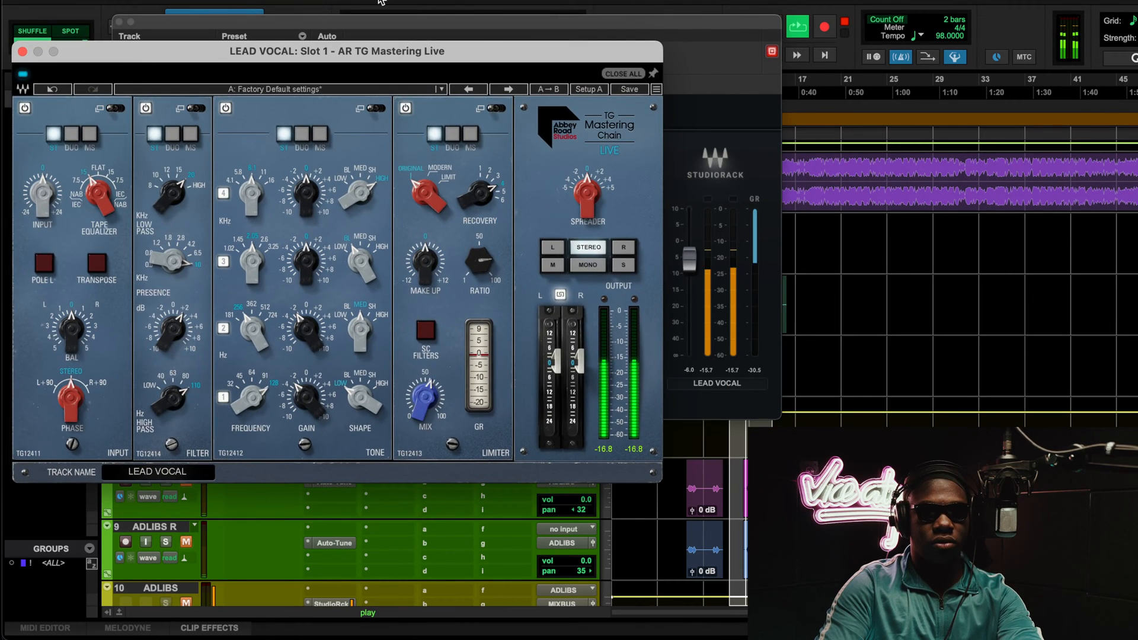
pyautogui.click(119, 22)
pyautogui.click(663, 96)
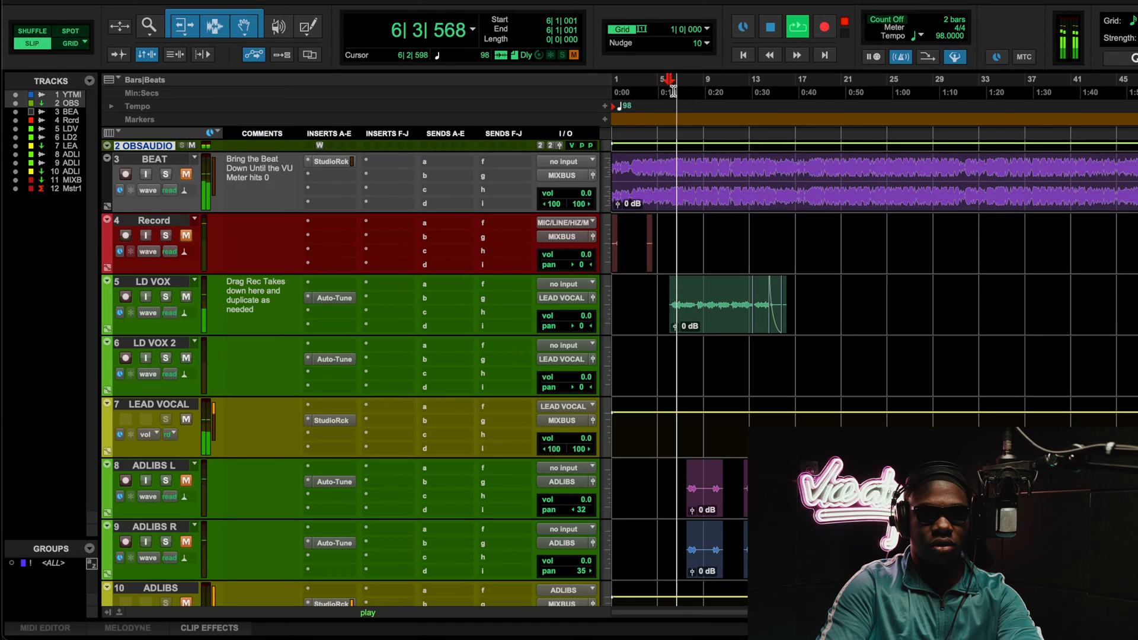
pyautogui.moveTo(674, 98); pyautogui.dragTo(773, 104)
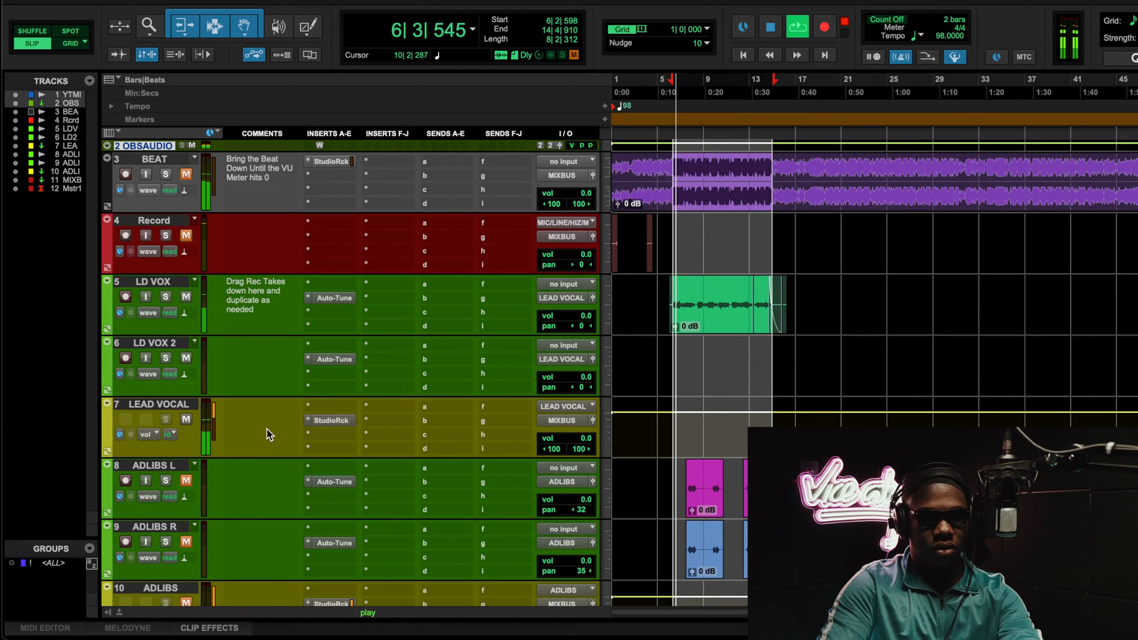
# Step: Unmute the ADLIBS L, ADLIBS R and ADLIBS tracks, and lower the ADLIBS volume to -2.7 dB
pyautogui.click(186, 481)
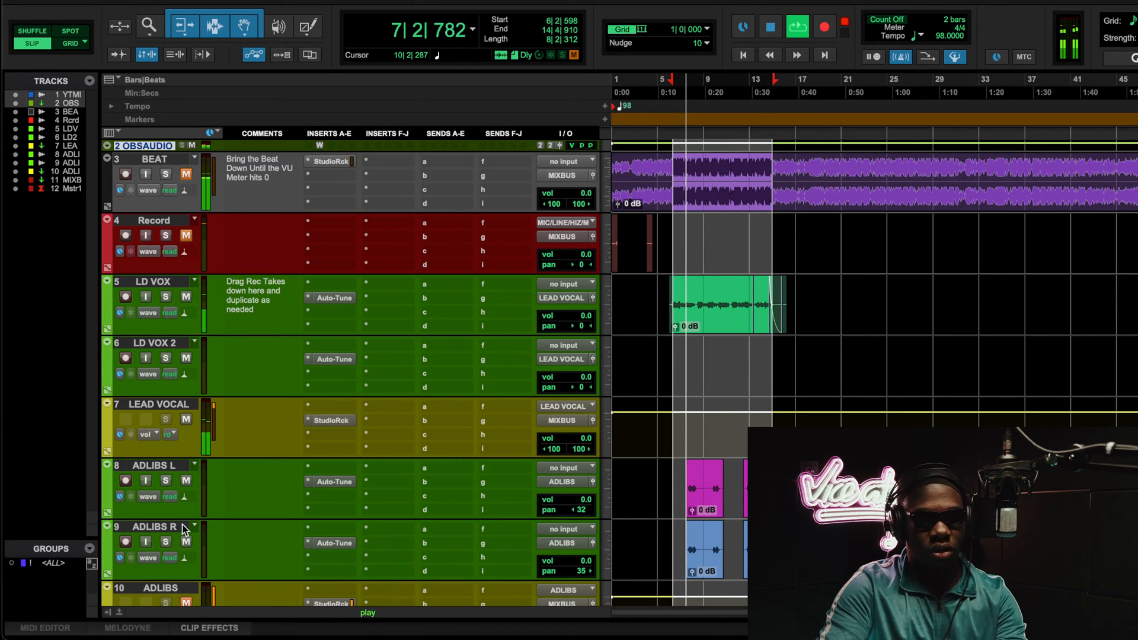
pyautogui.scroll(-5, 452, 461)
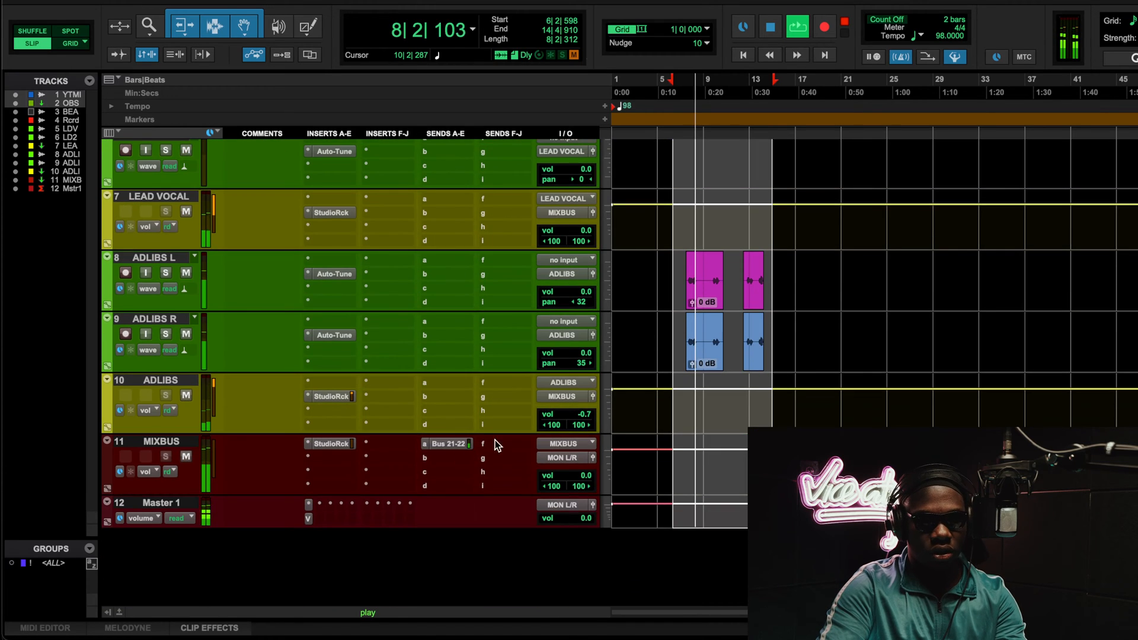
pyautogui.click(574, 415)
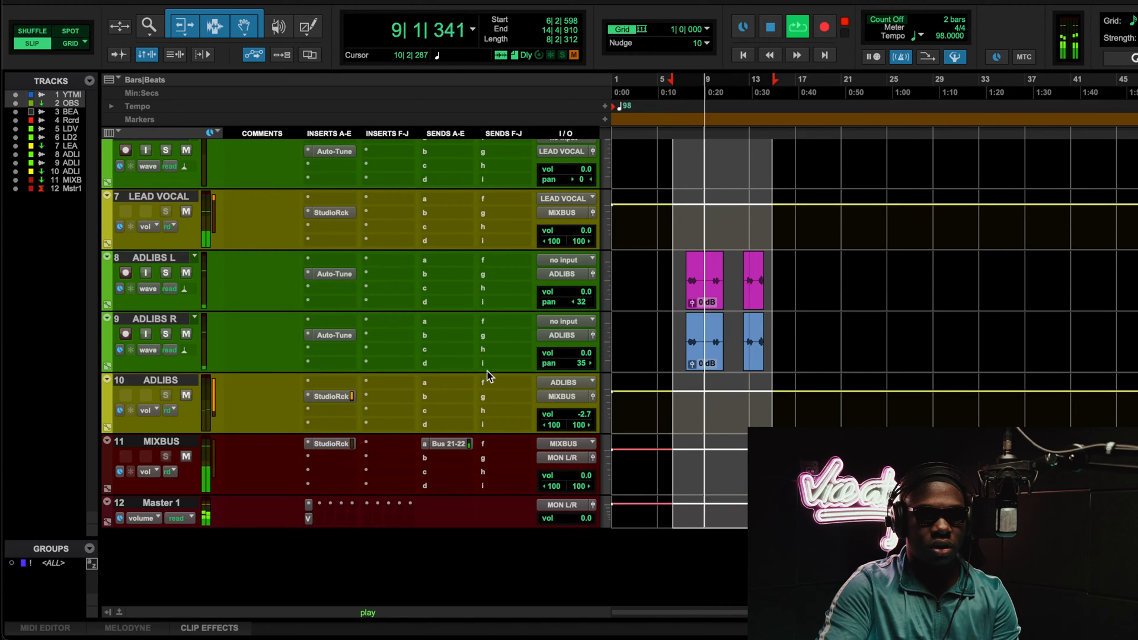
# Step: Open AR TG Mastering from the LEAD VOCAL rack and compare the looping vocal with the plug-in bypassed and enabled
pyautogui.click(331, 212)
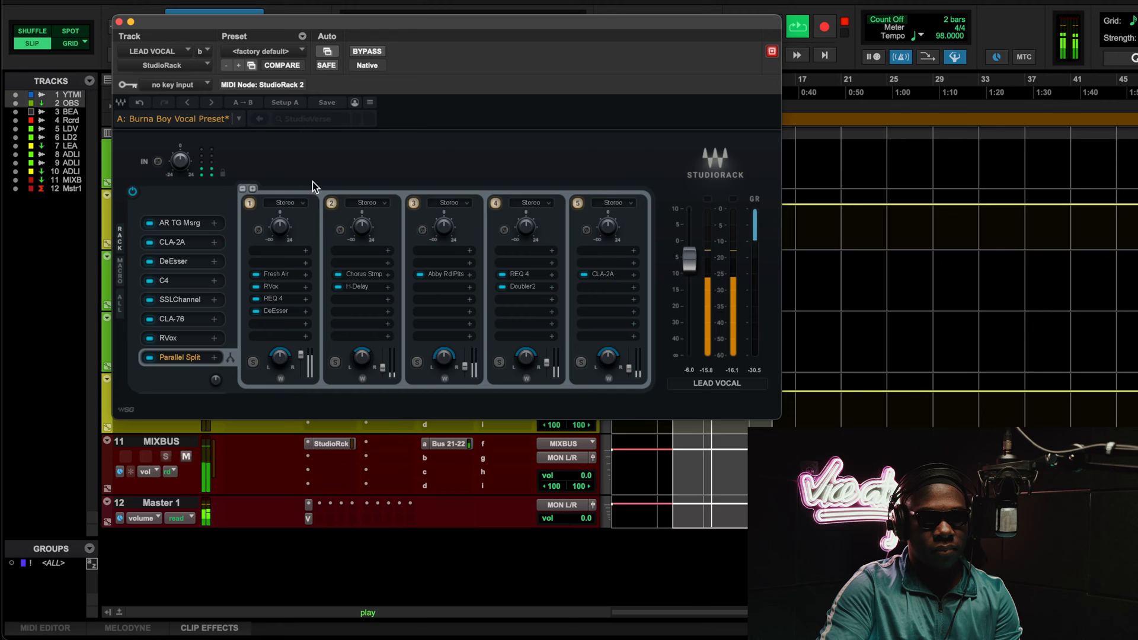
pyautogui.click(193, 226)
pyautogui.moveTo(174, 57); pyautogui.dragTo(269, 66)
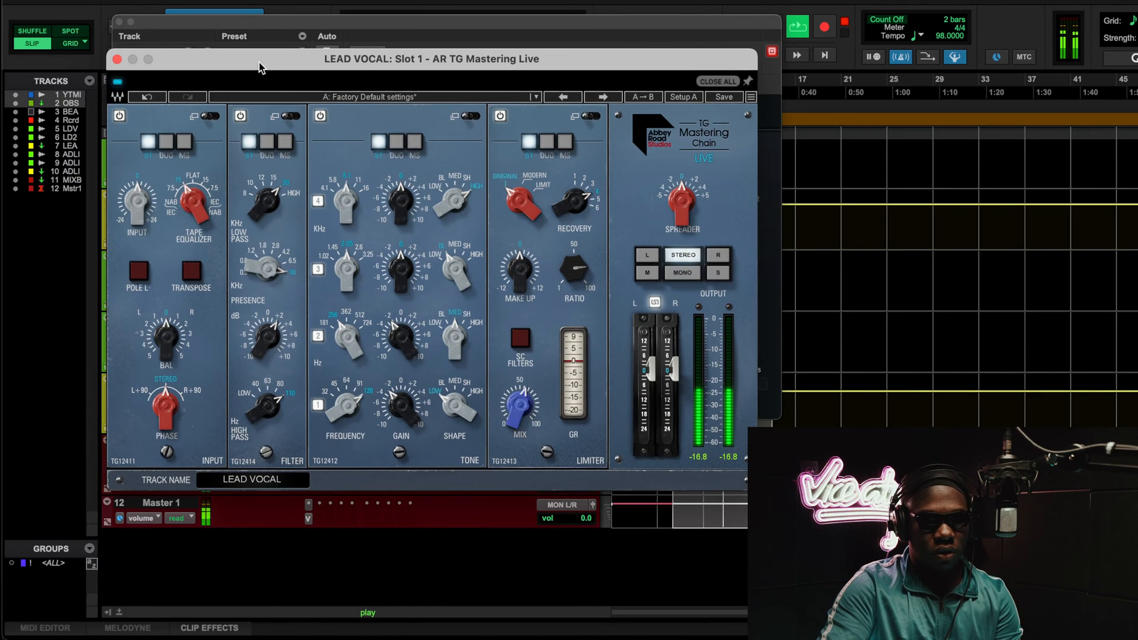
pyautogui.click(118, 81)
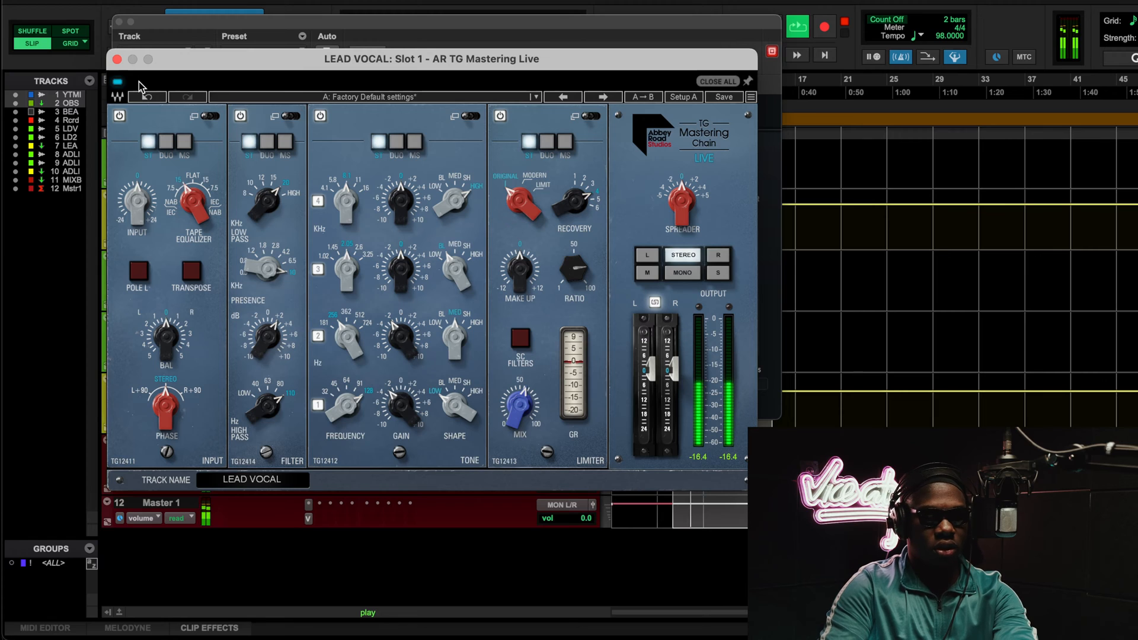
pyautogui.click(117, 59)
# Step: Reopen AR TG Mastering, examine its high-pass filter setting, and close the plug-in window
pyautogui.click(173, 223)
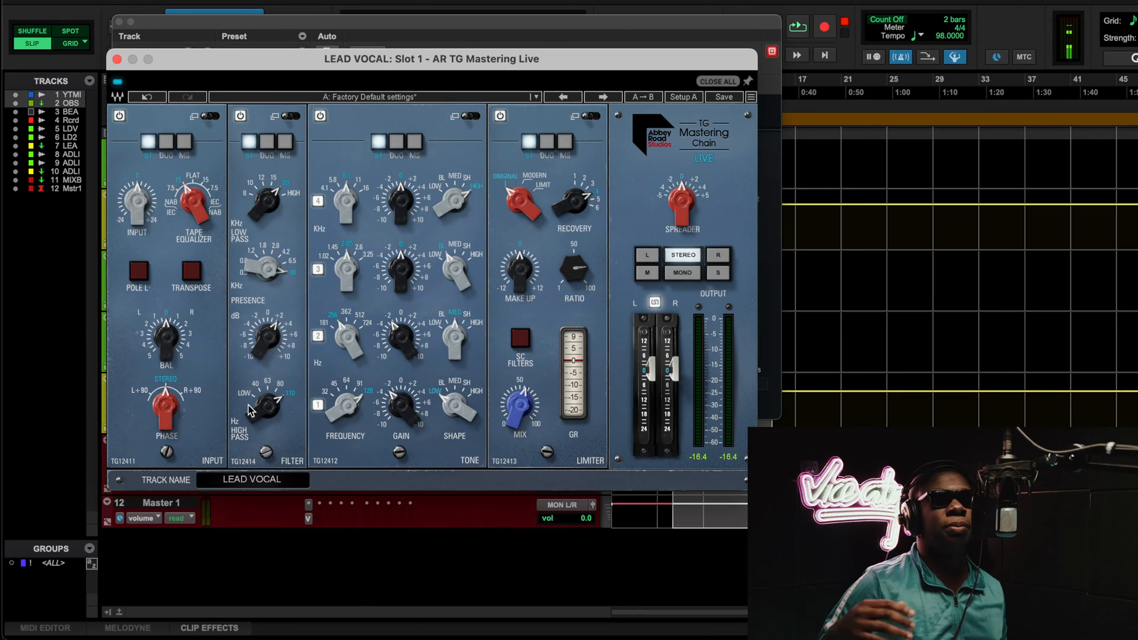
pyautogui.click(266, 406)
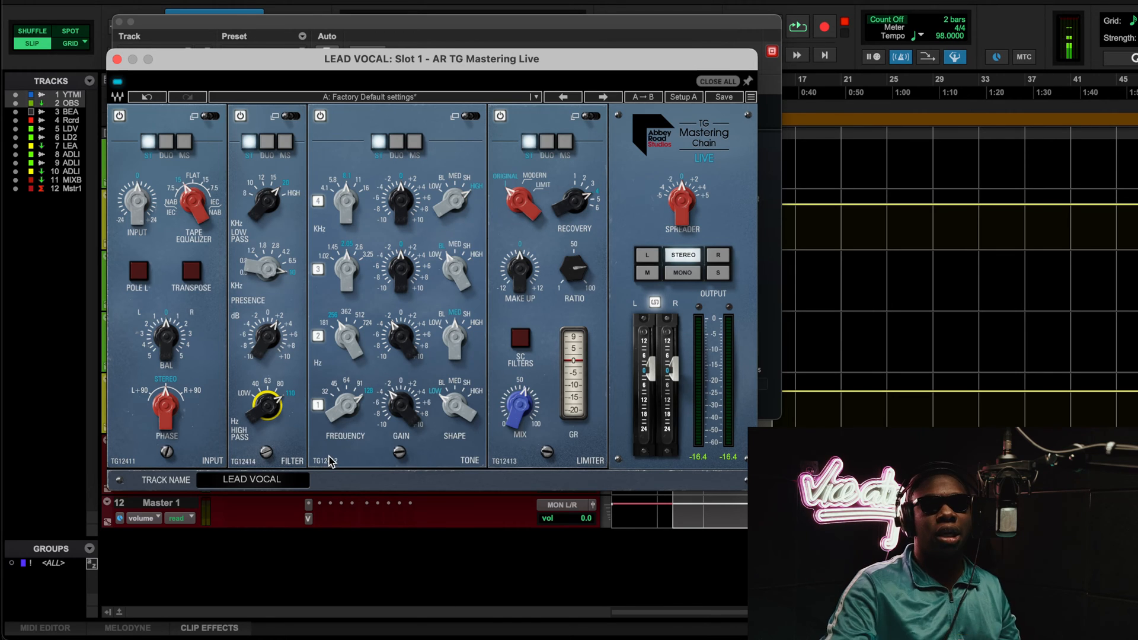
pyautogui.click(117, 58)
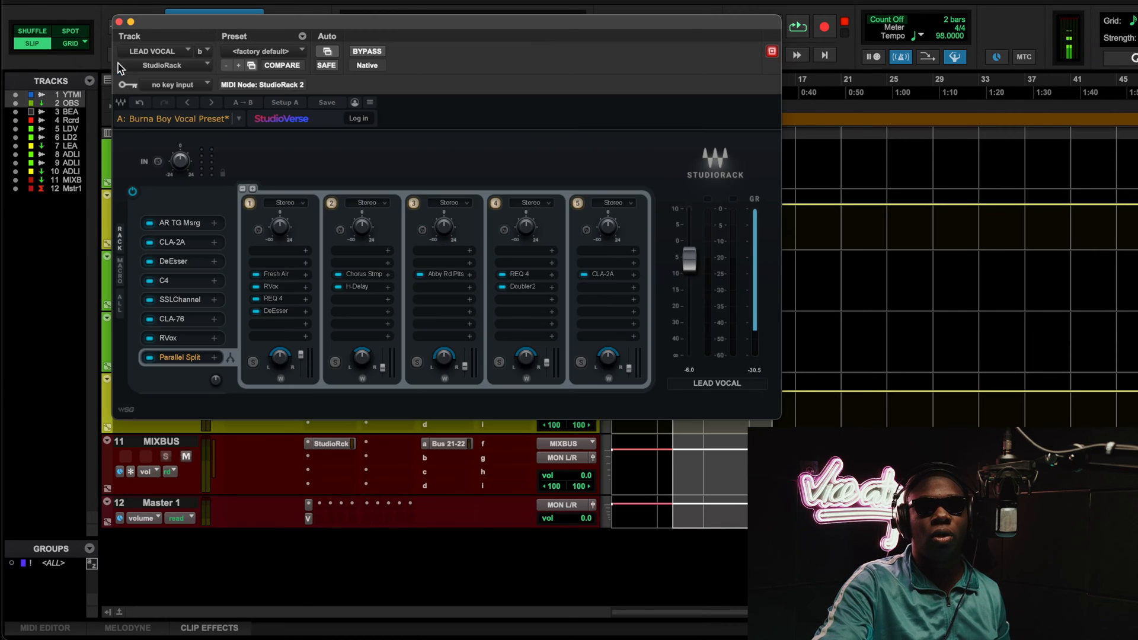
# Step: Open CLA-2A in slot 2 of the rack, examine its settings, and compare the playing vocal with it bypassed and enabled
pyautogui.click(168, 245)
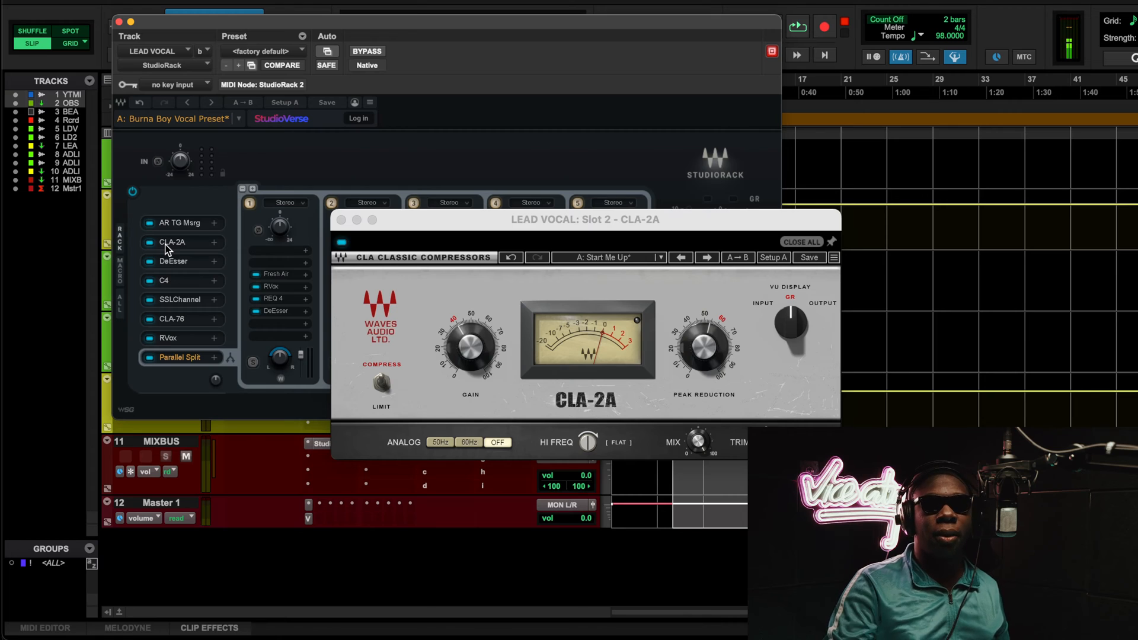
pyautogui.moveTo(440, 217); pyautogui.dragTo(293, 112)
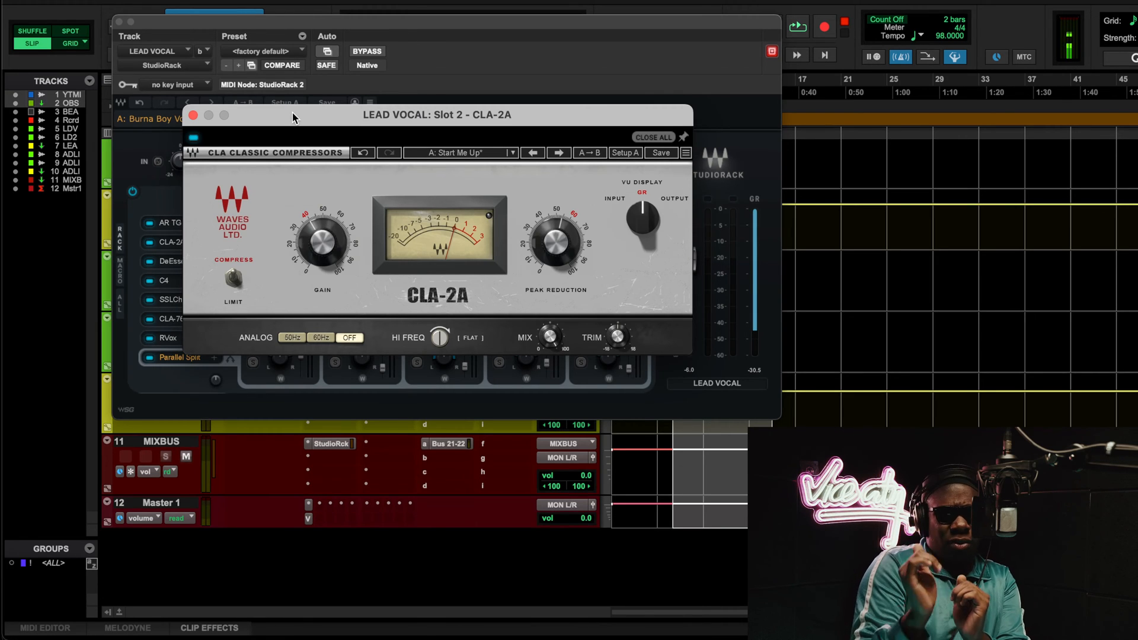
pyautogui.press('space')
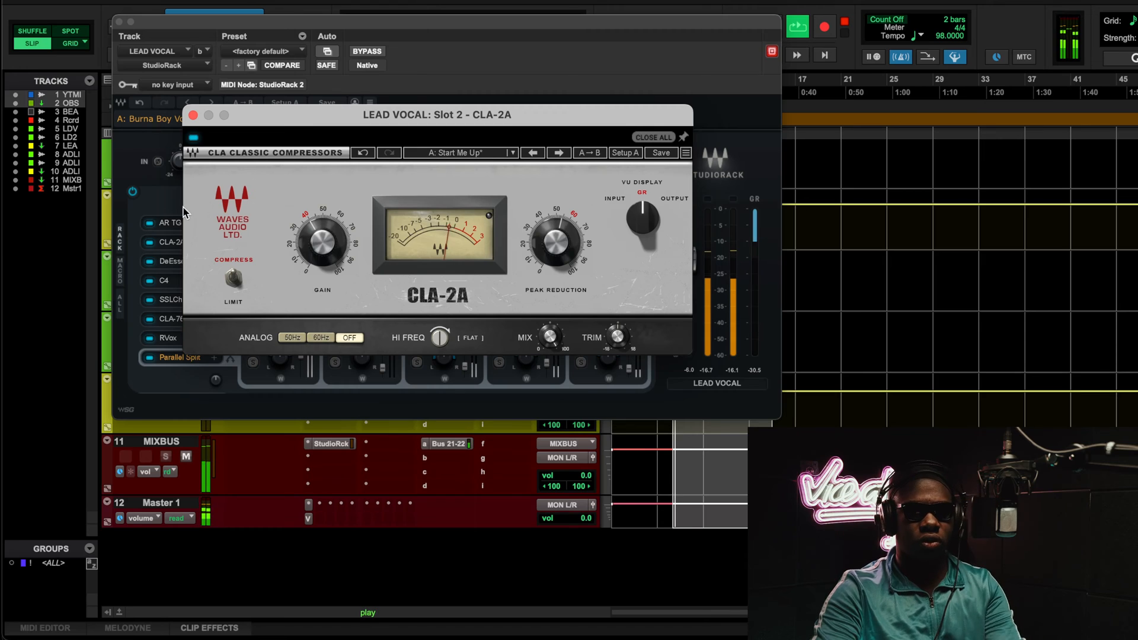
pyautogui.click(192, 139)
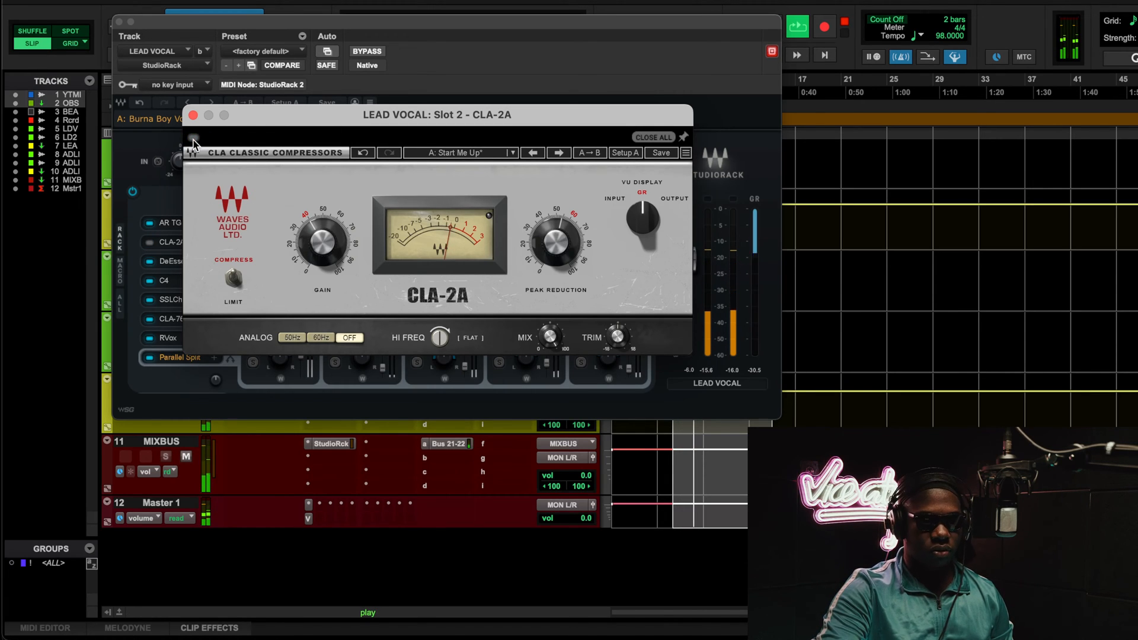
pyautogui.click(194, 138)
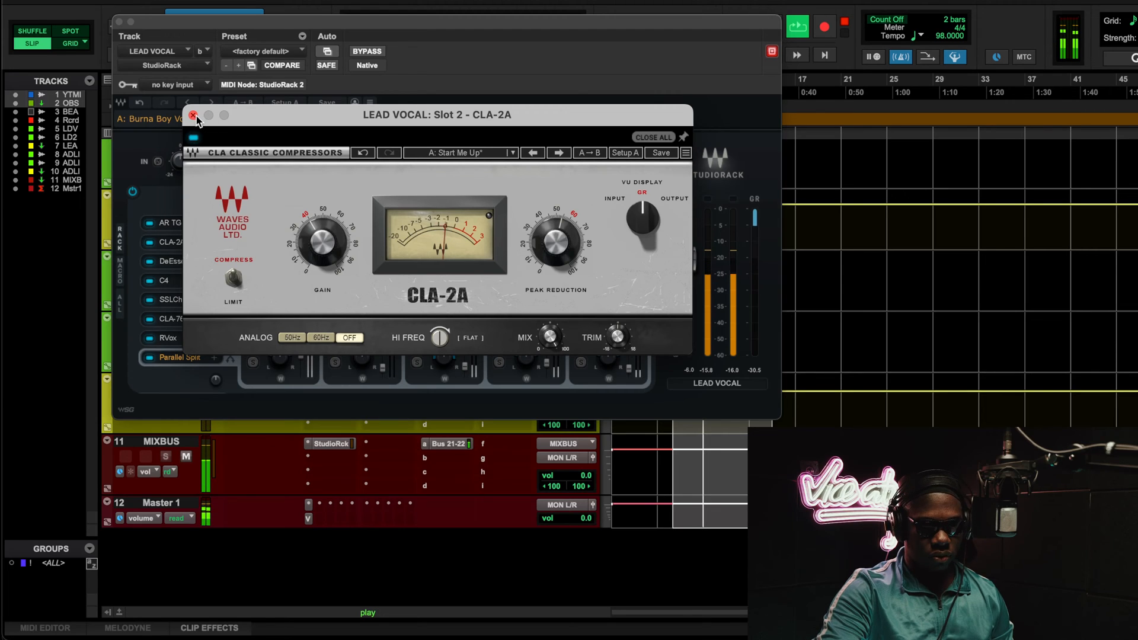
# Step: Close the LEAD VOCAL plug-in windows and shorten the loop selection to run from about bar 11 to bar 14
pyautogui.click(119, 22)
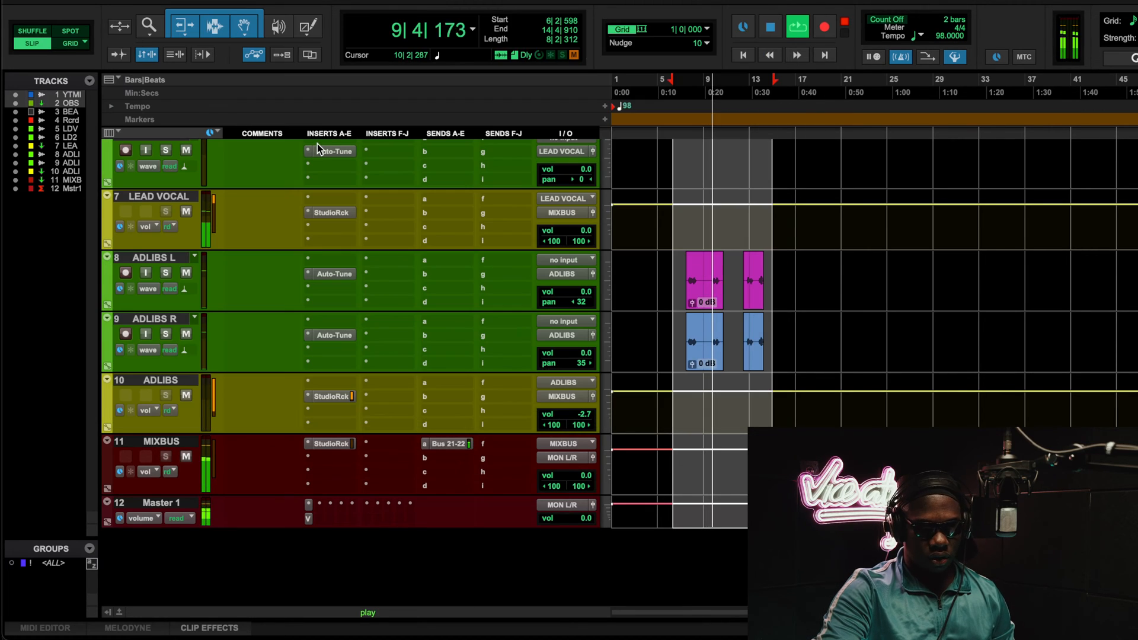
pyautogui.scroll(5, 854, 314)
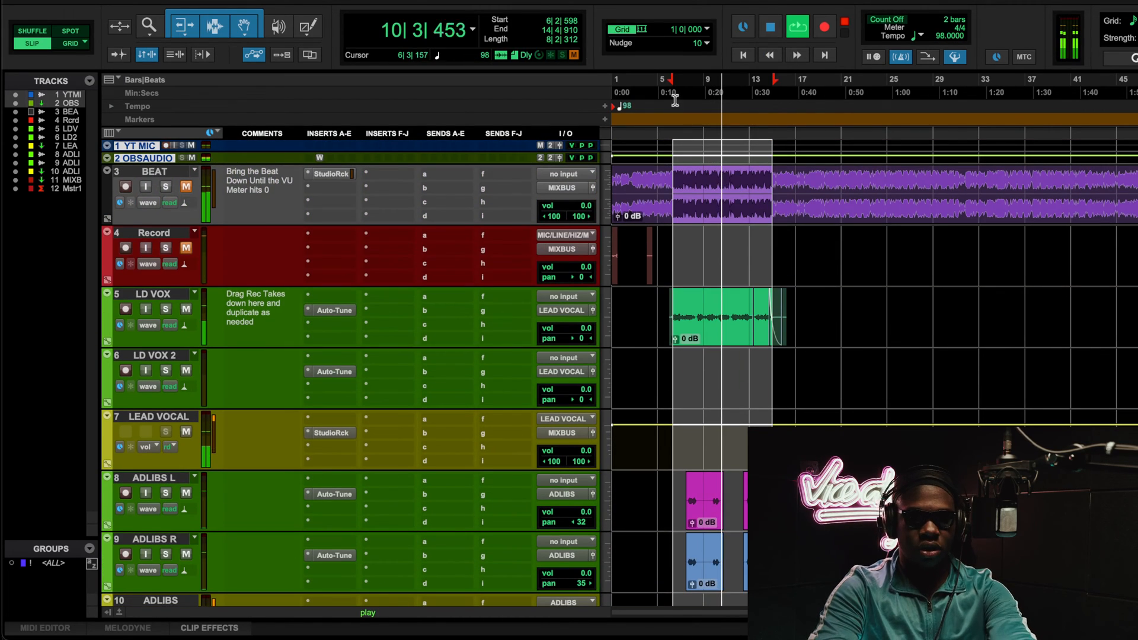
pyautogui.moveTo(674, 84); pyautogui.dragTo(735, 97)
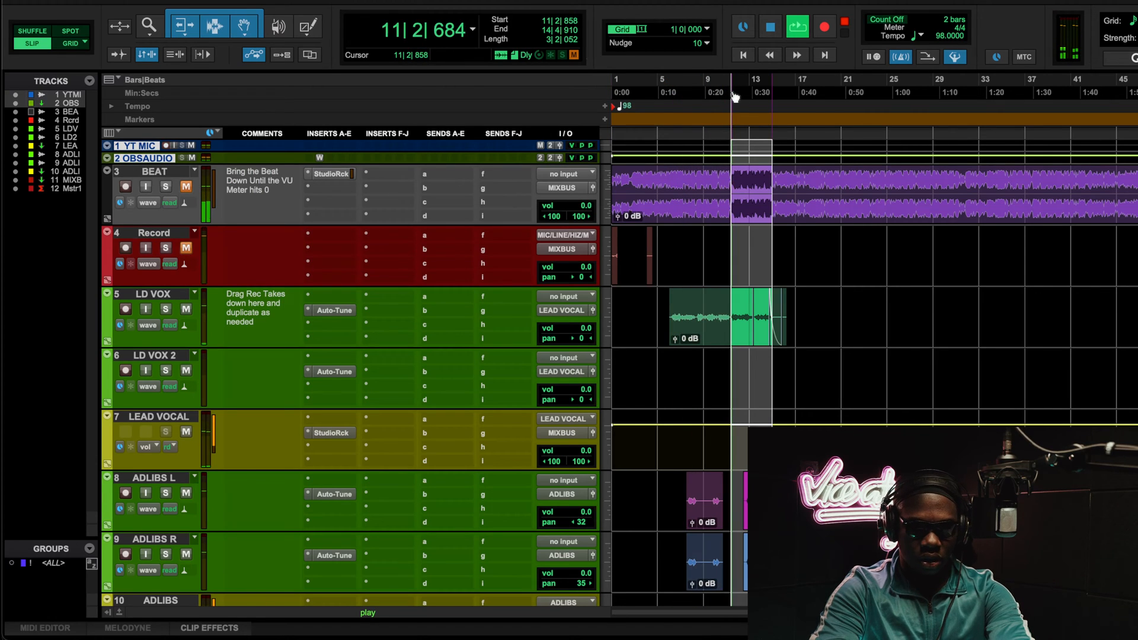
# Step: Reopen CLA-2A from the LEAD VOCAL rack, compare the shorter loop with it switched off and on, and close it
pyautogui.click(330, 432)
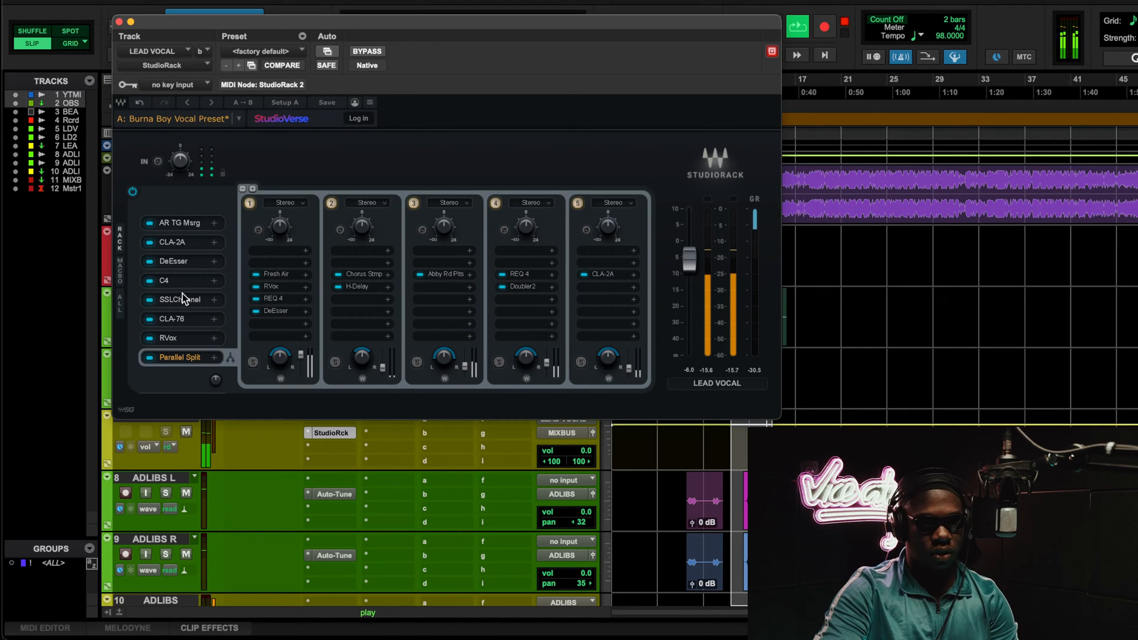
pyautogui.click(189, 240)
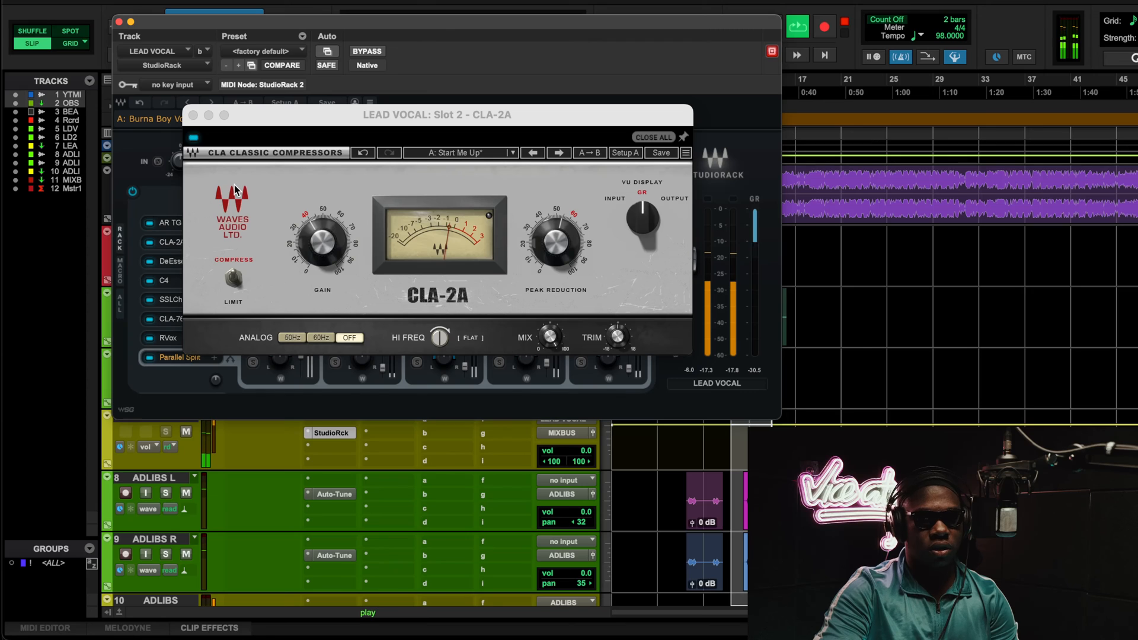
pyautogui.click(194, 138)
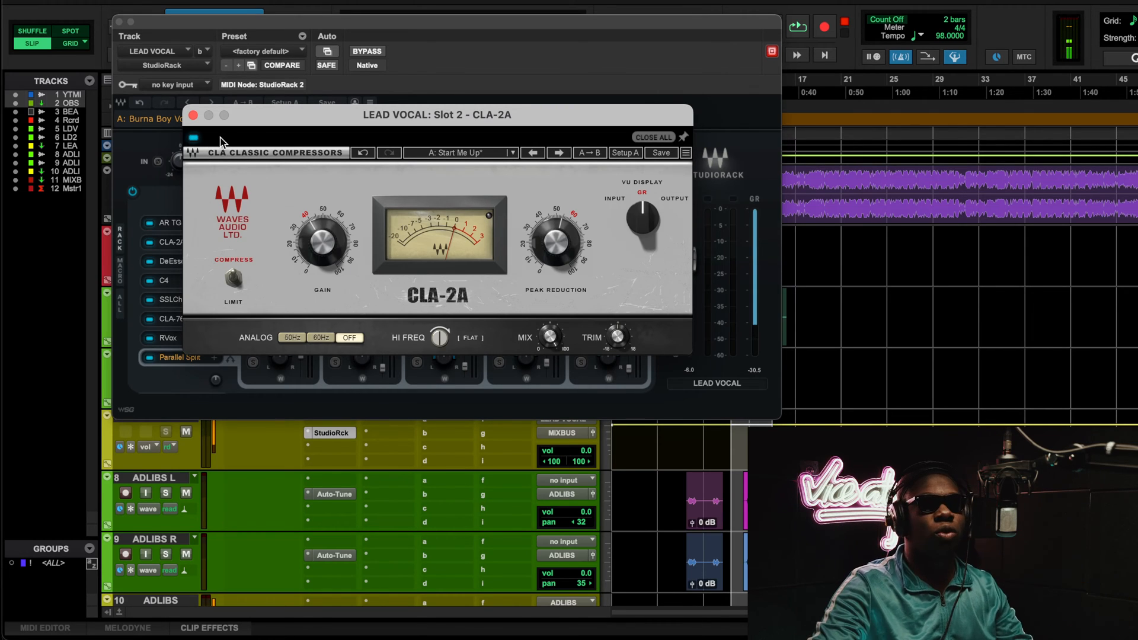
pyautogui.click(193, 116)
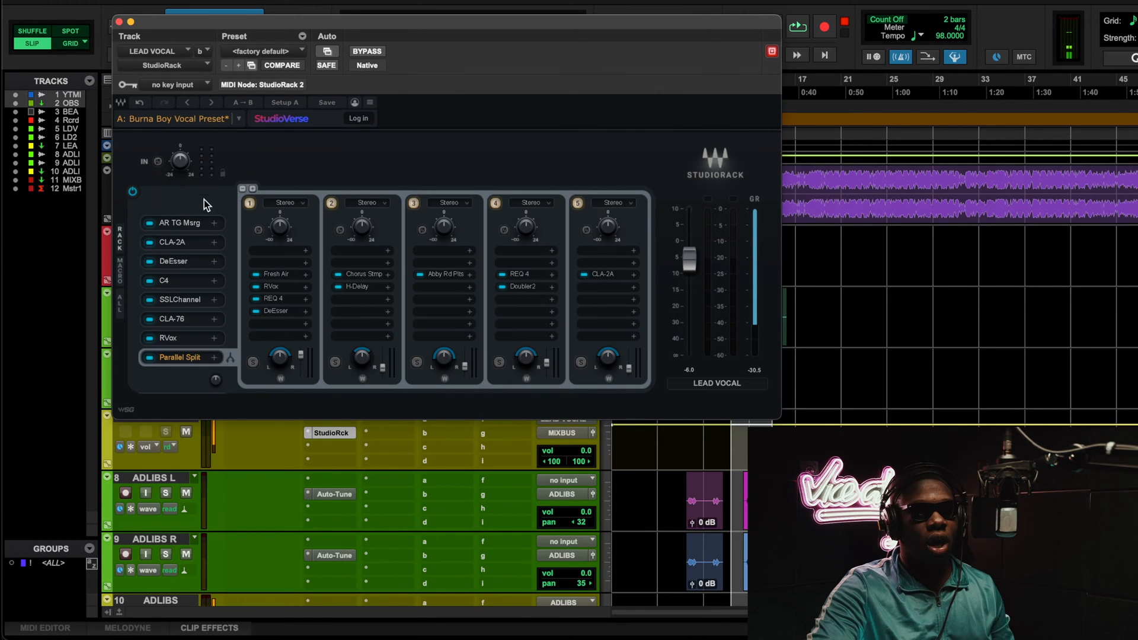
# Step: Open the DeEsser in slot 3 of the rack and examine its threshold and frequency settings
pyautogui.click(171, 256)
pyautogui.moveTo(525, 196); pyautogui.dragTo(358, 129)
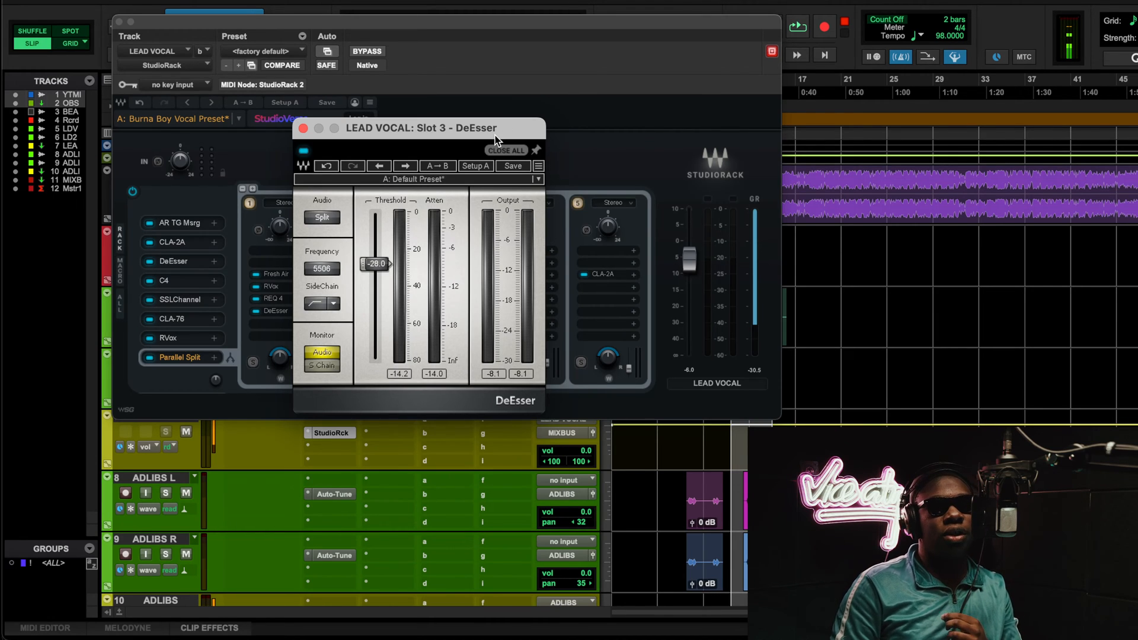
pyautogui.click(179, 264)
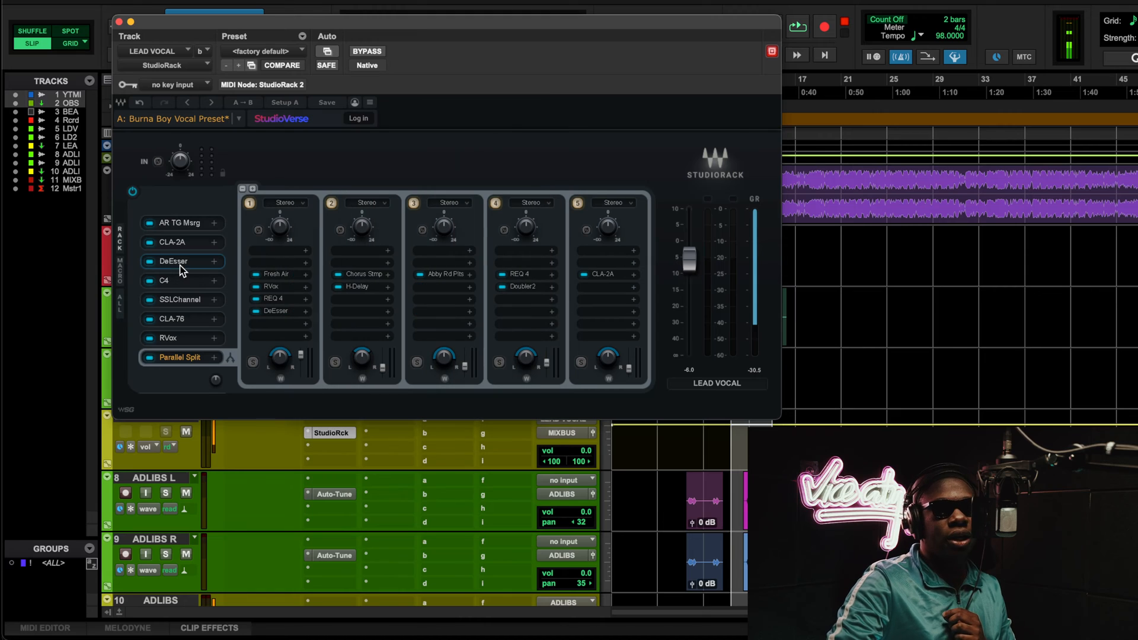
# Step: Open C4 in slot 4 of the rack, examine its multiband settings, and close it while resuming playback
pyautogui.click(175, 278)
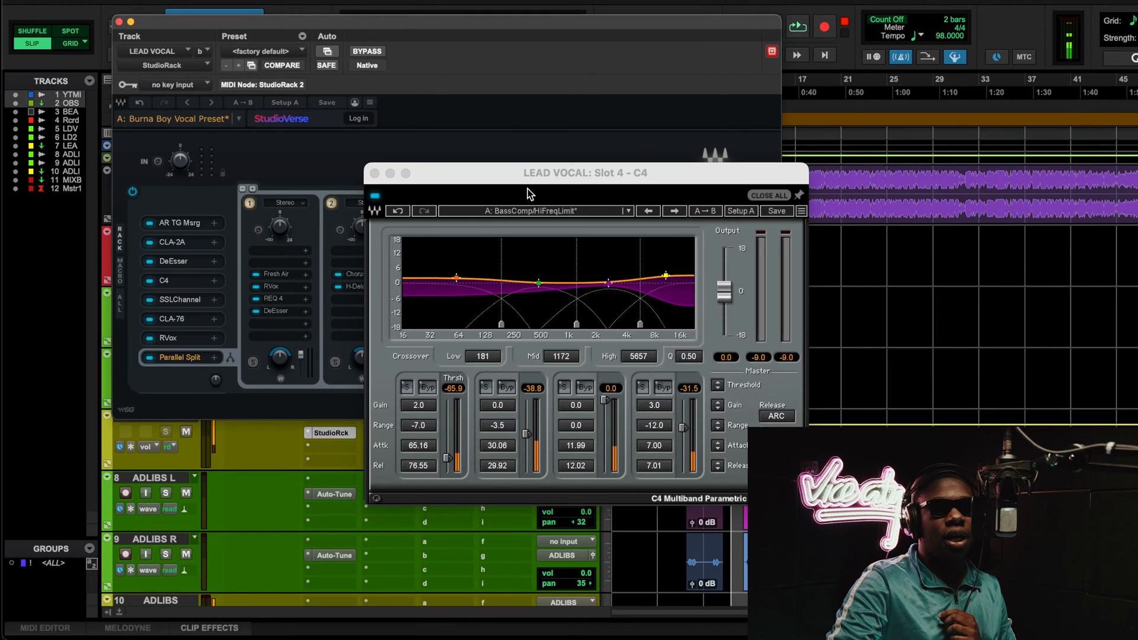
pyautogui.moveTo(550, 181); pyautogui.dragTo(380, 130)
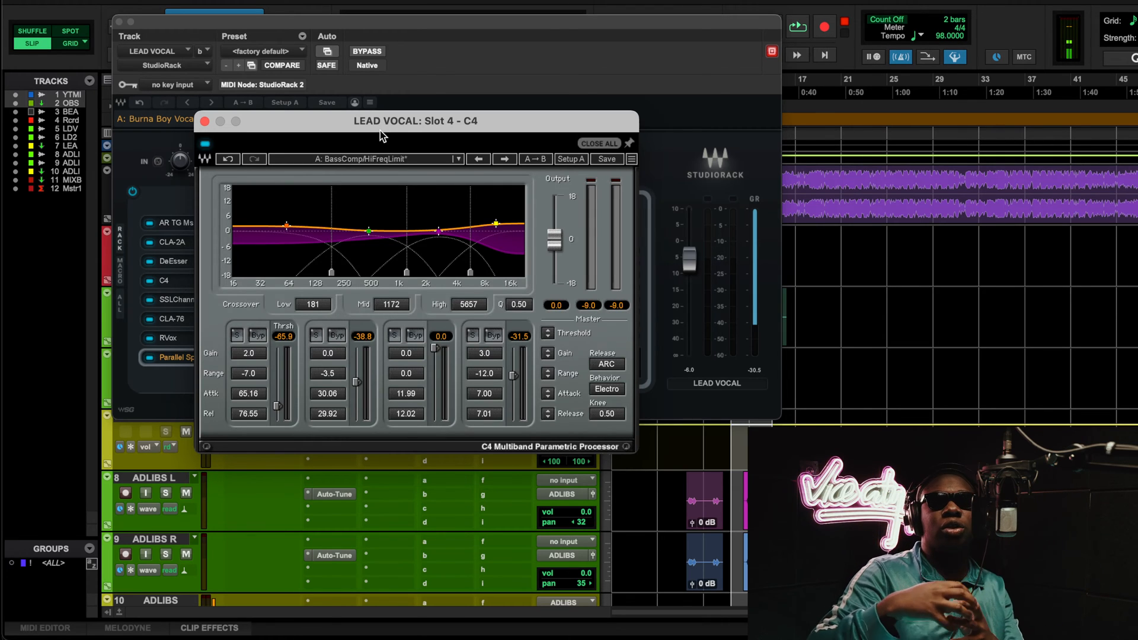
pyautogui.press('space')
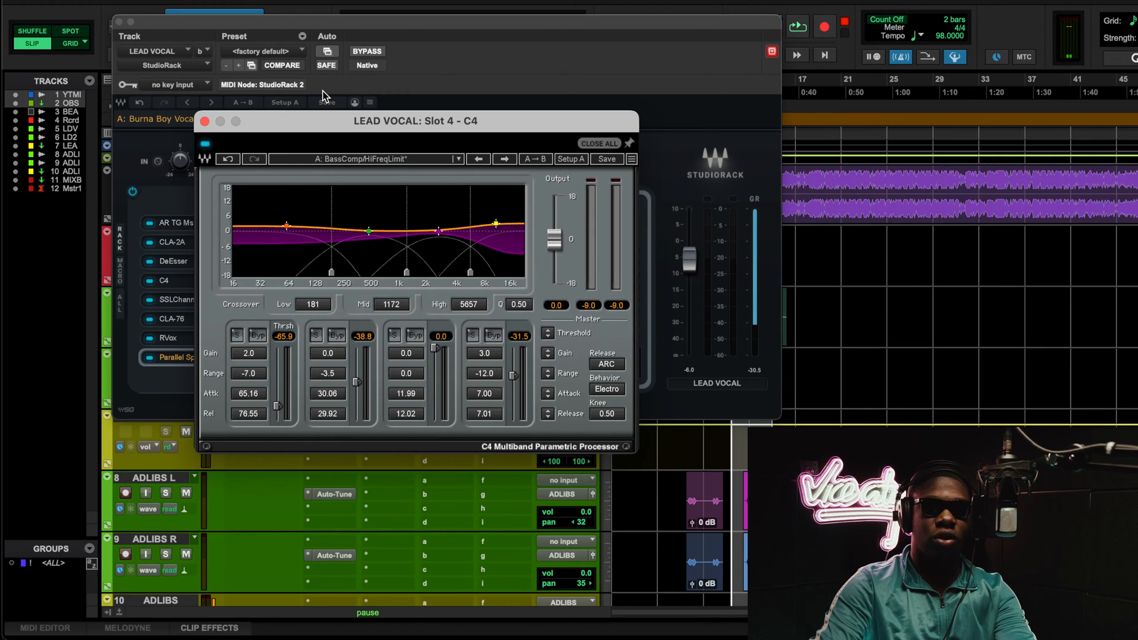
pyautogui.click(204, 121)
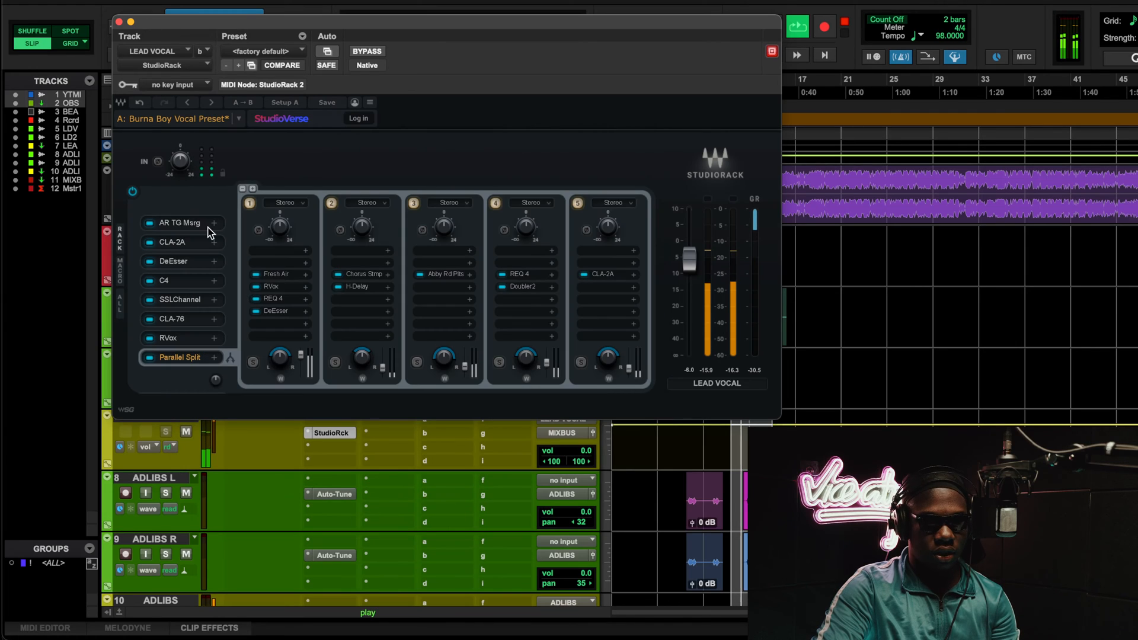
# Step: Reopen the DeEsser during playback and compare the vocal with it bypassed and enabled
pyautogui.click(173, 261)
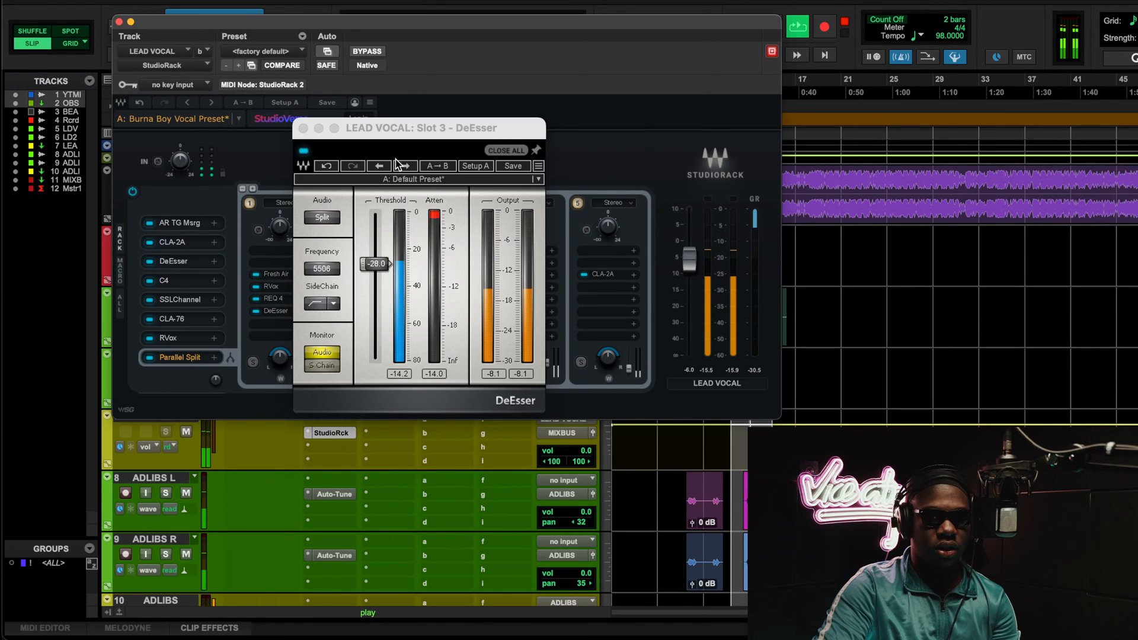
pyautogui.click(303, 153)
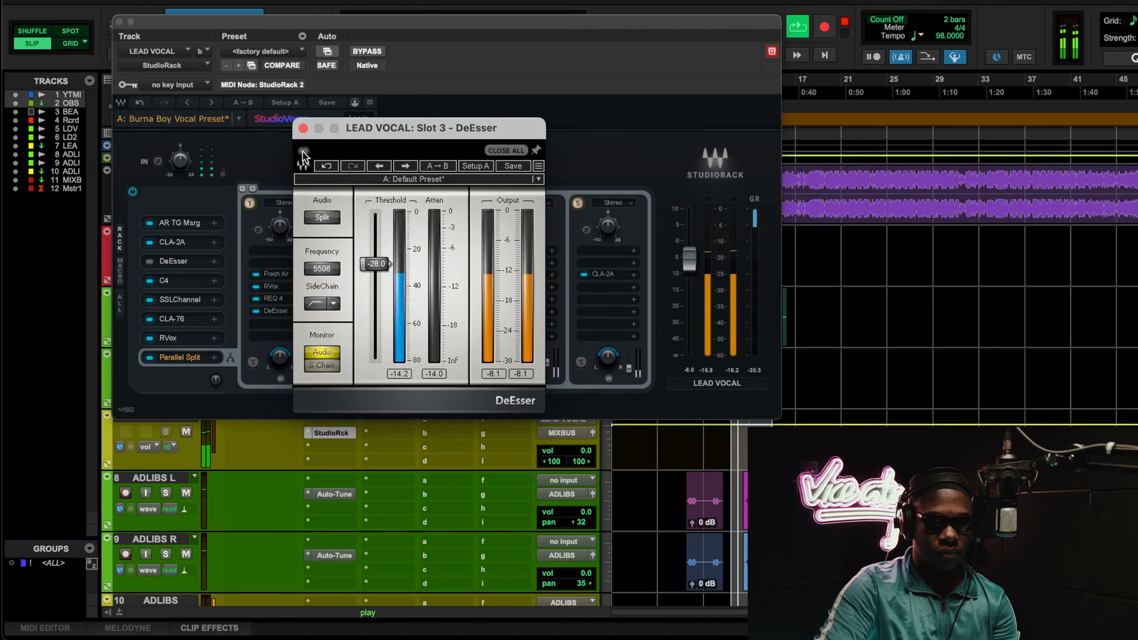
pyautogui.click(303, 153)
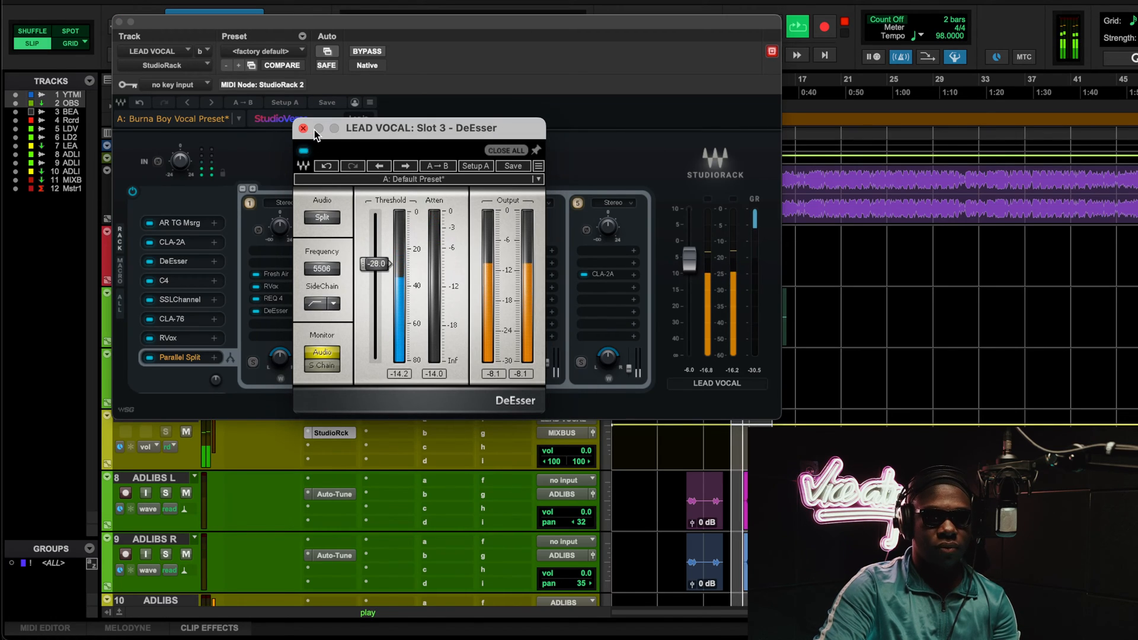
# Step: Close the LEAD VOCAL plug-in windows and narrow the loop selection to run from about bar 13 to bar 14
pyautogui.click(119, 22)
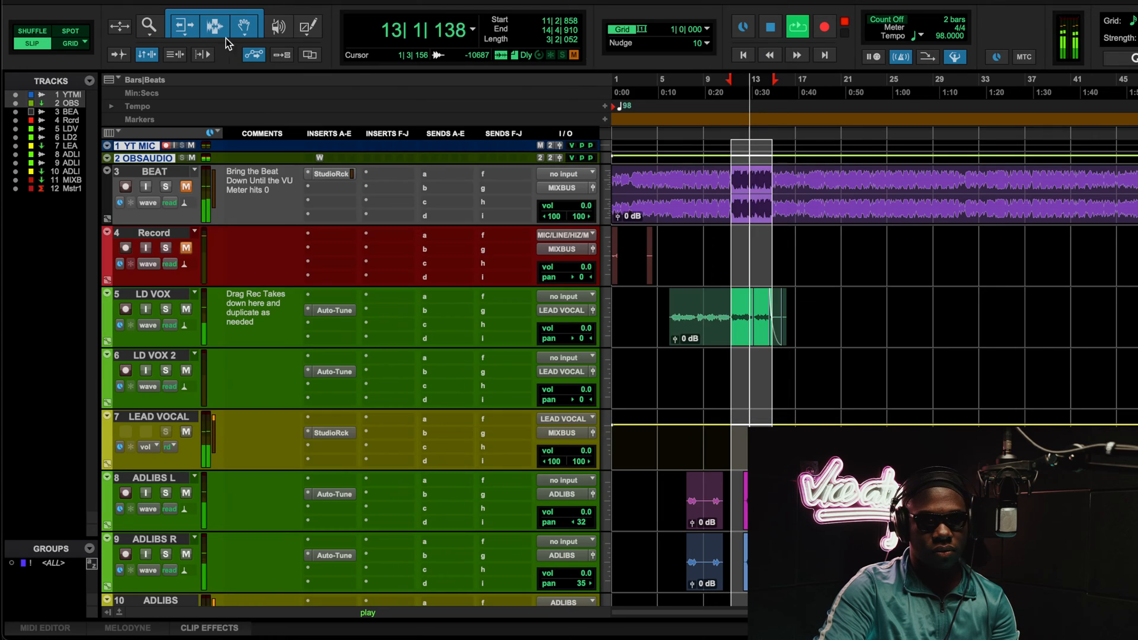
pyautogui.keyDown('shift'); pyautogui.click(754, 93); pyautogui.keyUp('shift')
pyautogui.keyDown('shift'); pyautogui.click(757, 93); pyautogui.keyUp('shift')
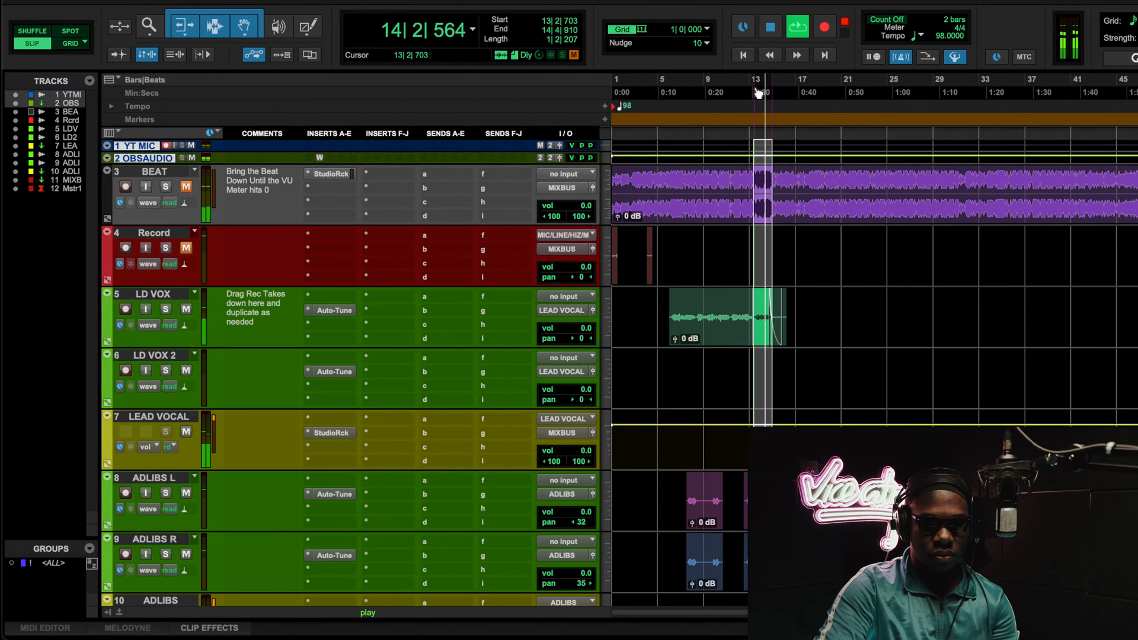
# Step: Reopen the DeEsser from the LEAD VOCAL rack and audition its bypass on the one-bar loop
pyautogui.click(327, 433)
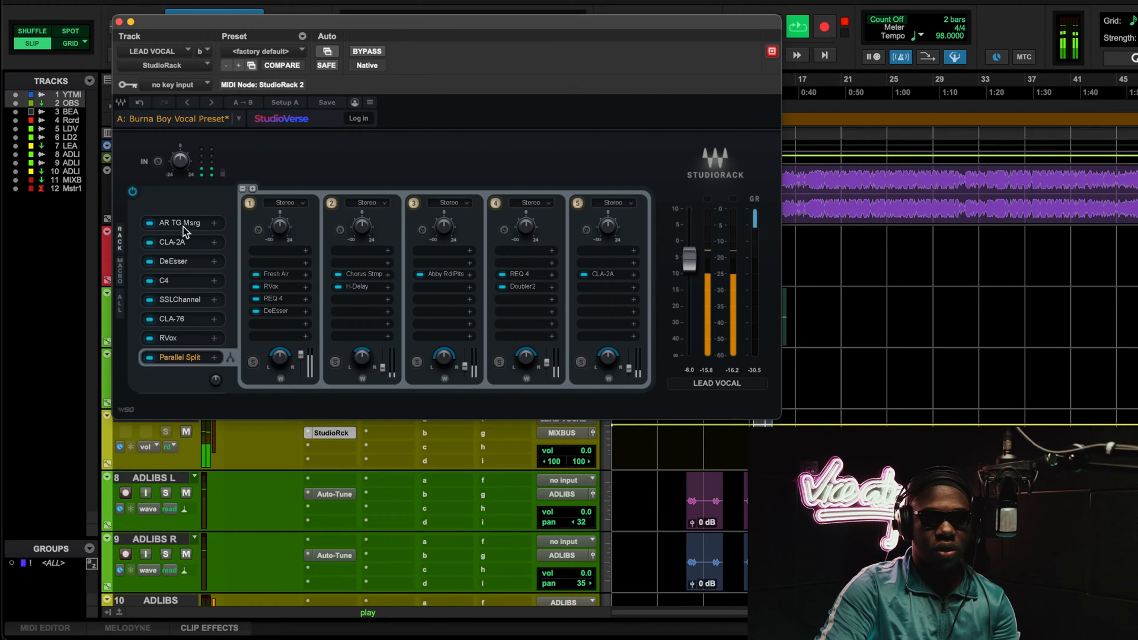
pyautogui.click(186, 265)
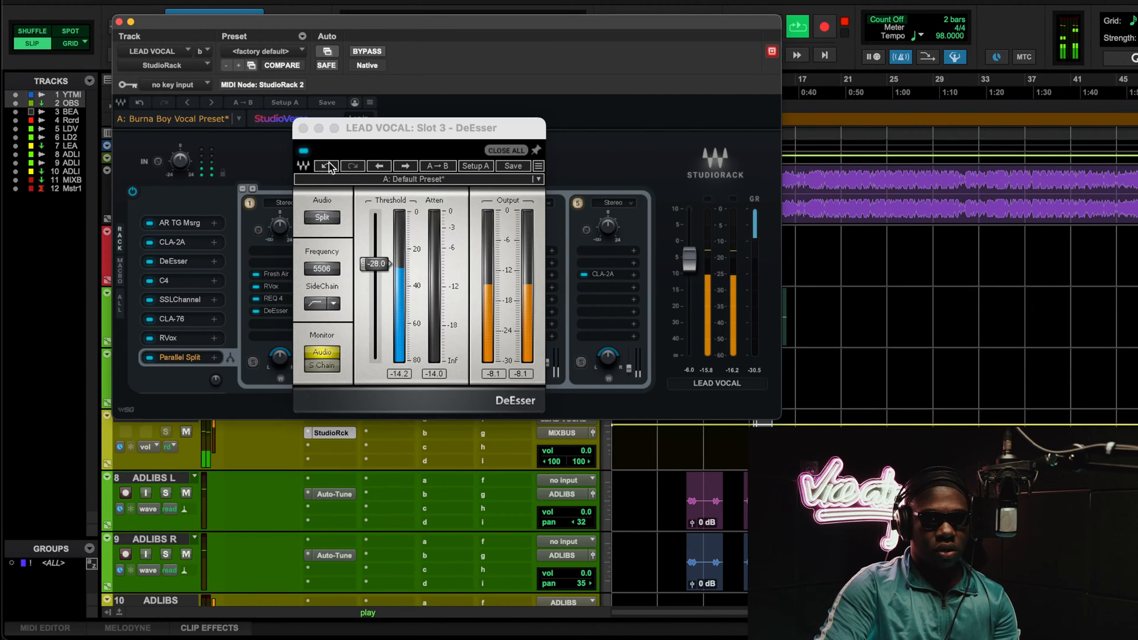
pyautogui.click(306, 156)
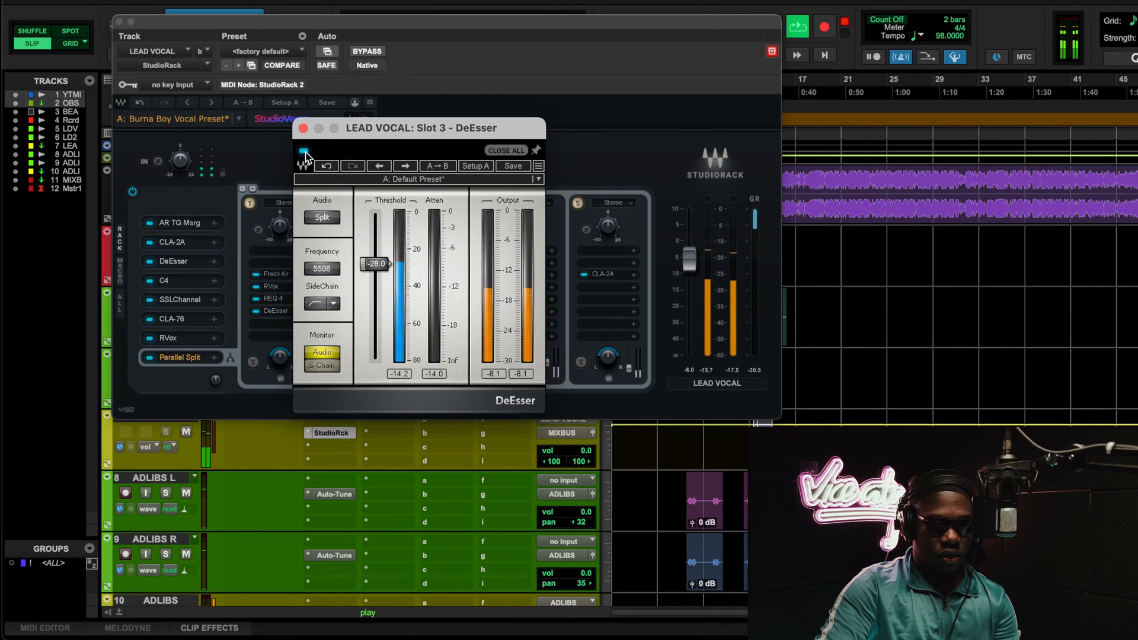
# Step: Stop playback and open C4 in slot 4 of the rack to examine its multiband settings
pyautogui.press('space')
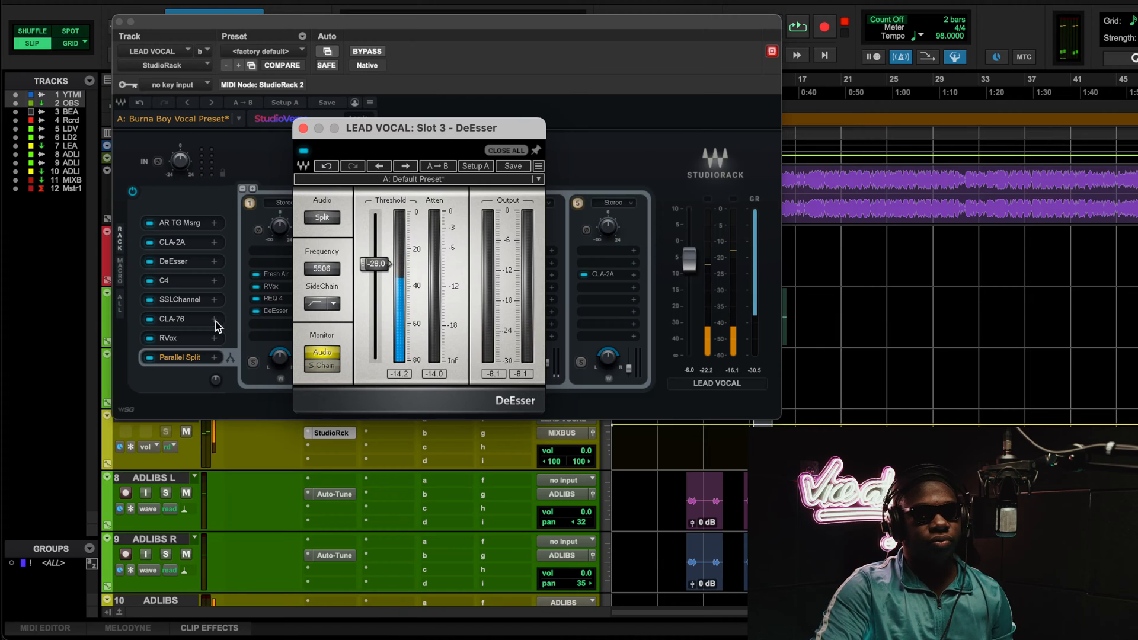
pyautogui.click(187, 282)
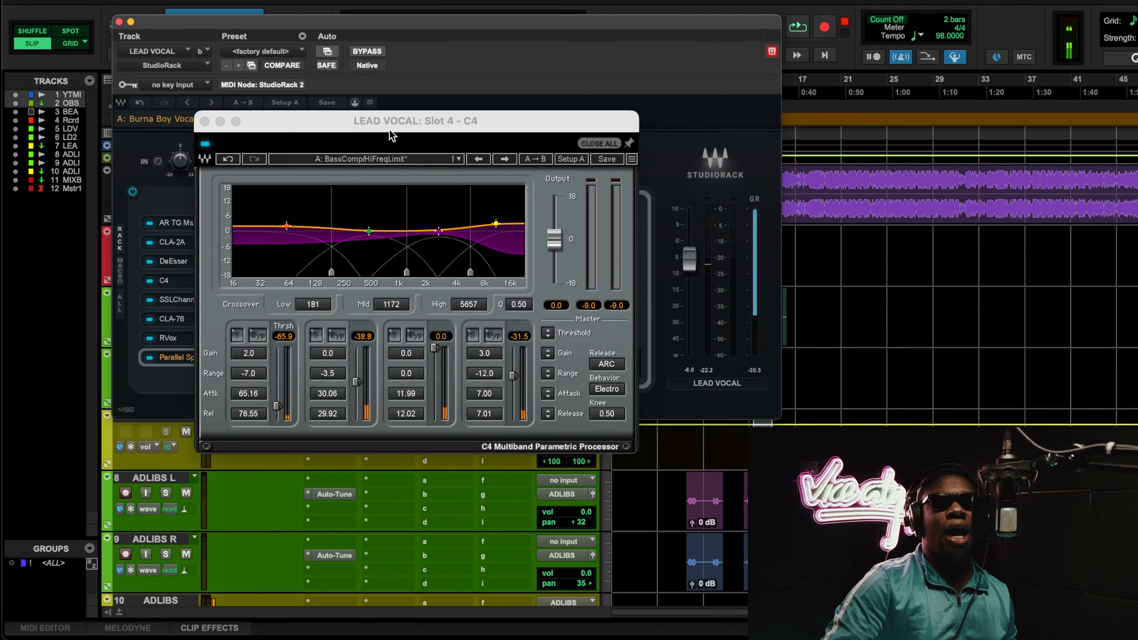
pyautogui.moveTo(389, 130); pyautogui.dragTo(313, 73)
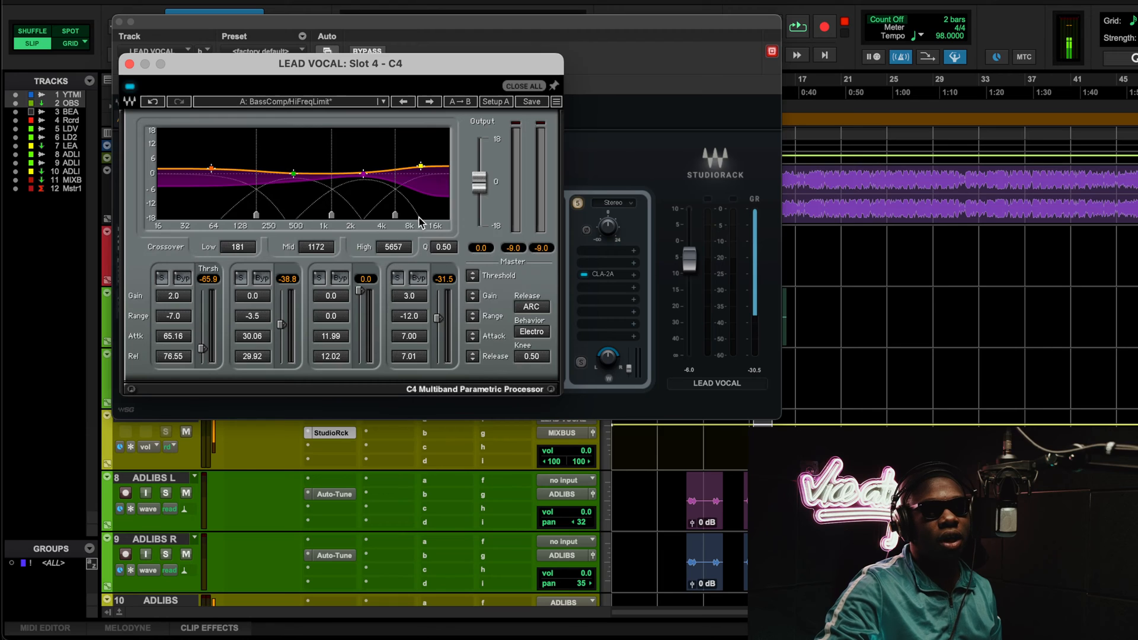
# Step: Try an attack of 261.20 on C4's highest band and undo the change
pyautogui.click(421, 338)
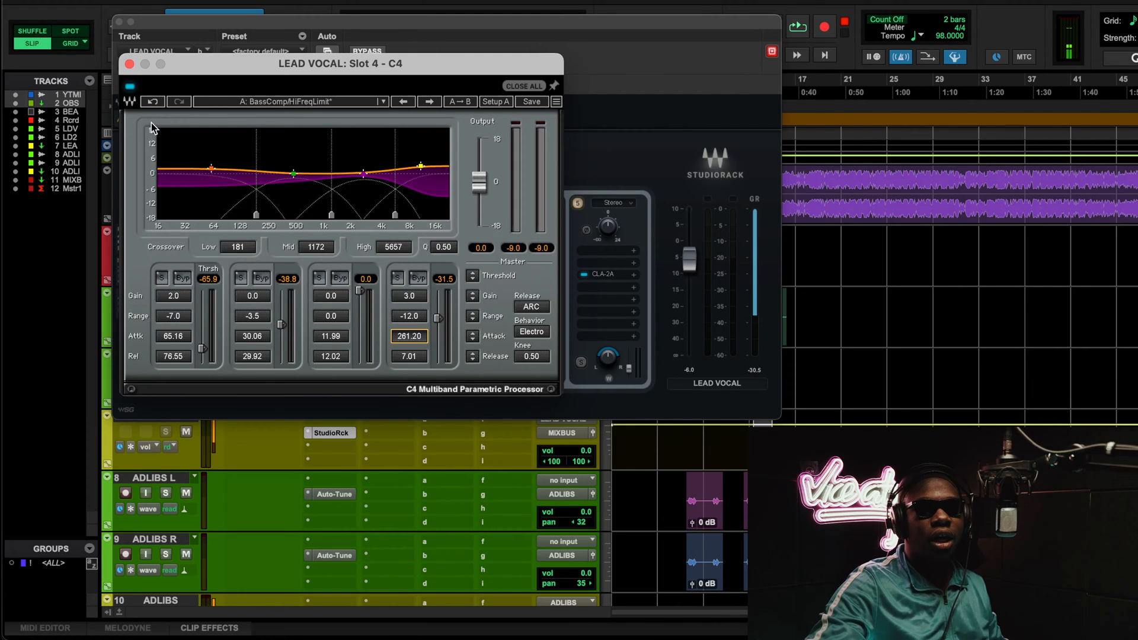
pyautogui.click(155, 102)
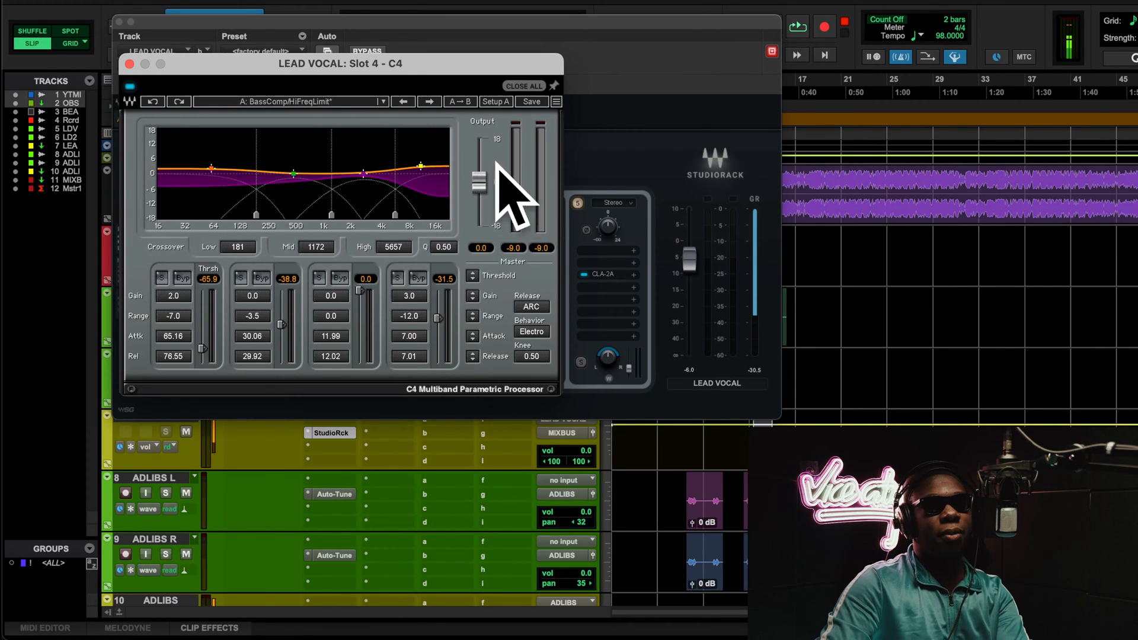
# Step: Play the lead vocal and compare it with C4 bypassed and enabled
pyautogui.press('space')
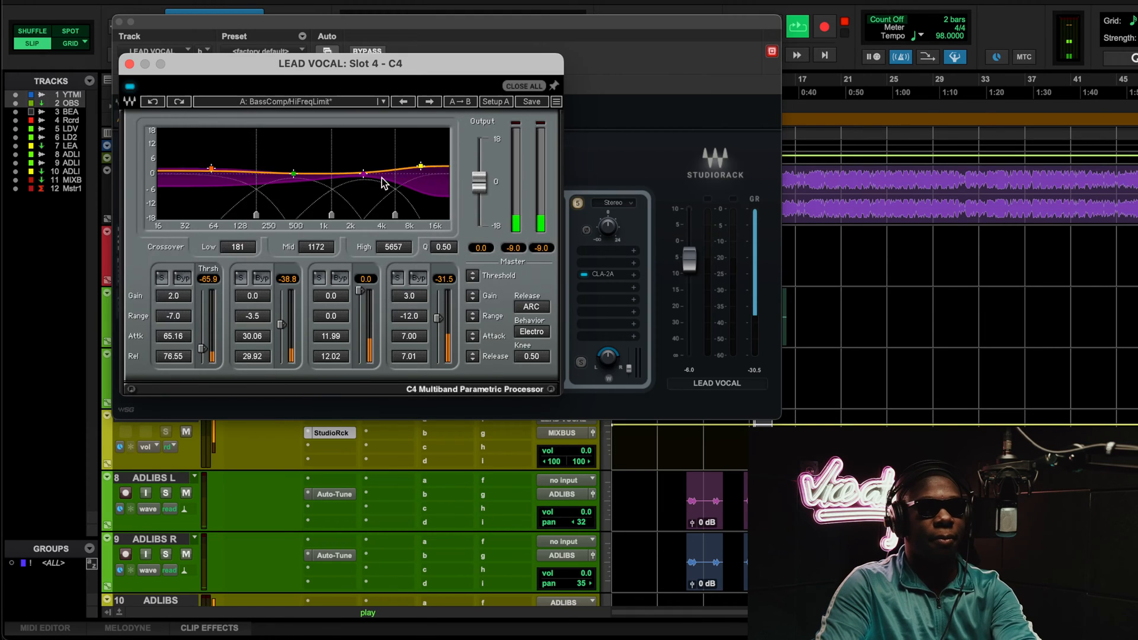
pyautogui.click(130, 88)
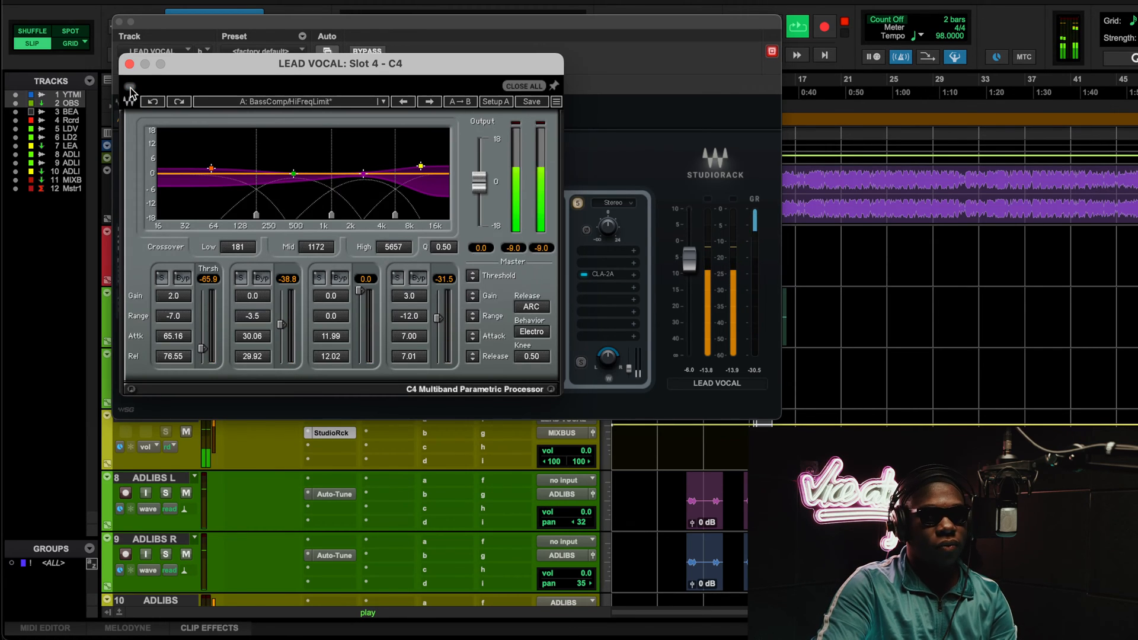
pyautogui.click(129, 87)
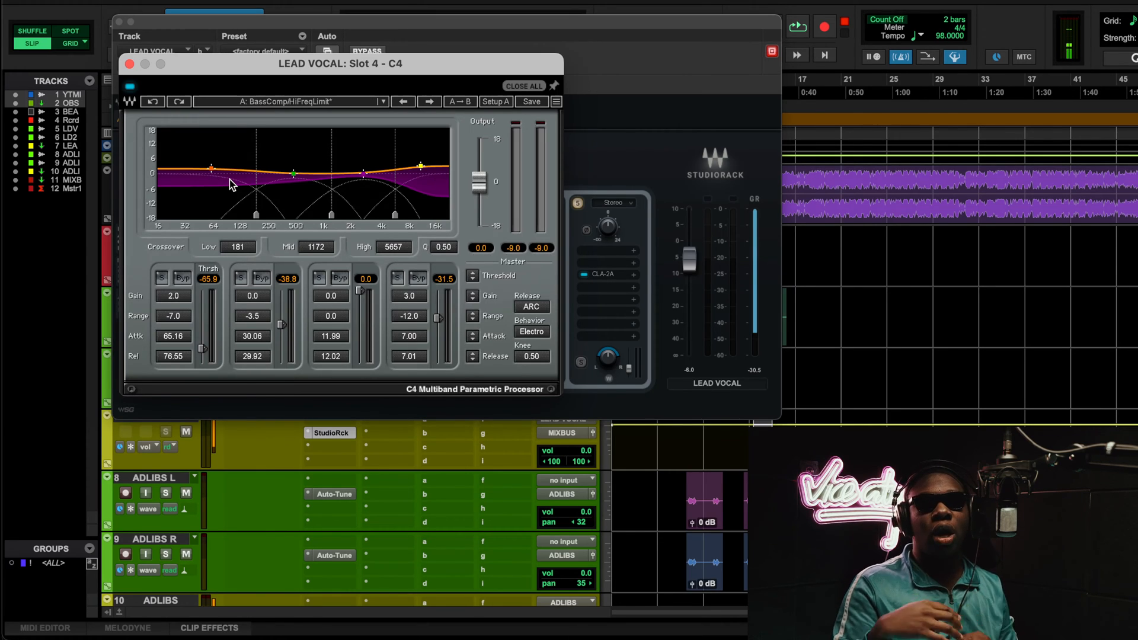
# Step: Try a release of 5000 on C4's lowest band and undo the change
pyautogui.click(173, 357)
pyautogui.write('5000')
pyautogui.press('Return')
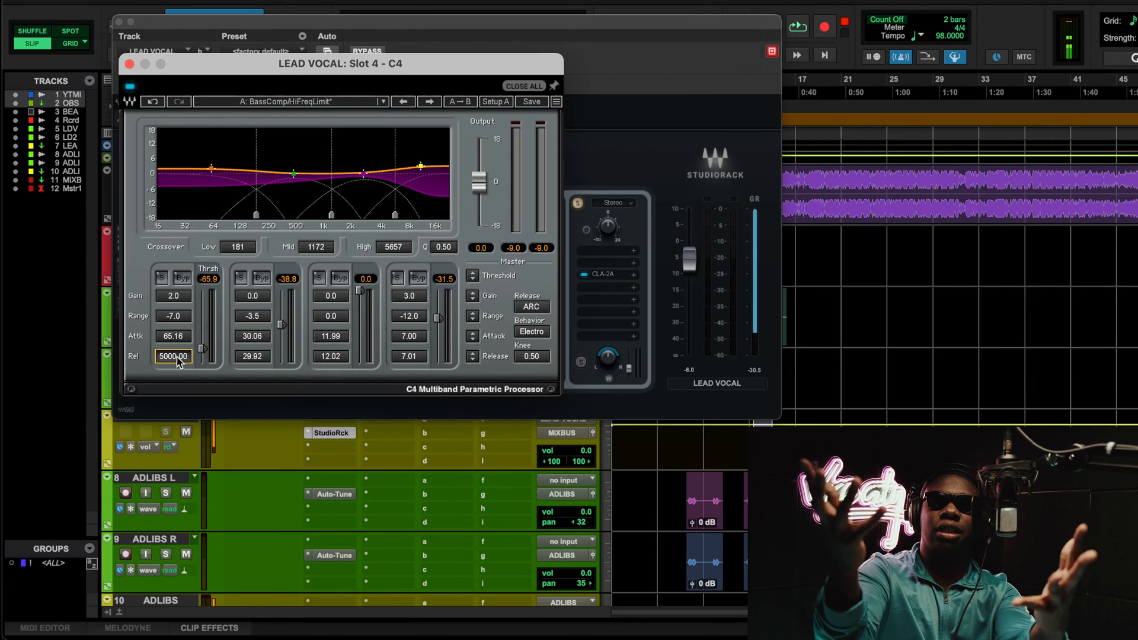
pyautogui.click(159, 101)
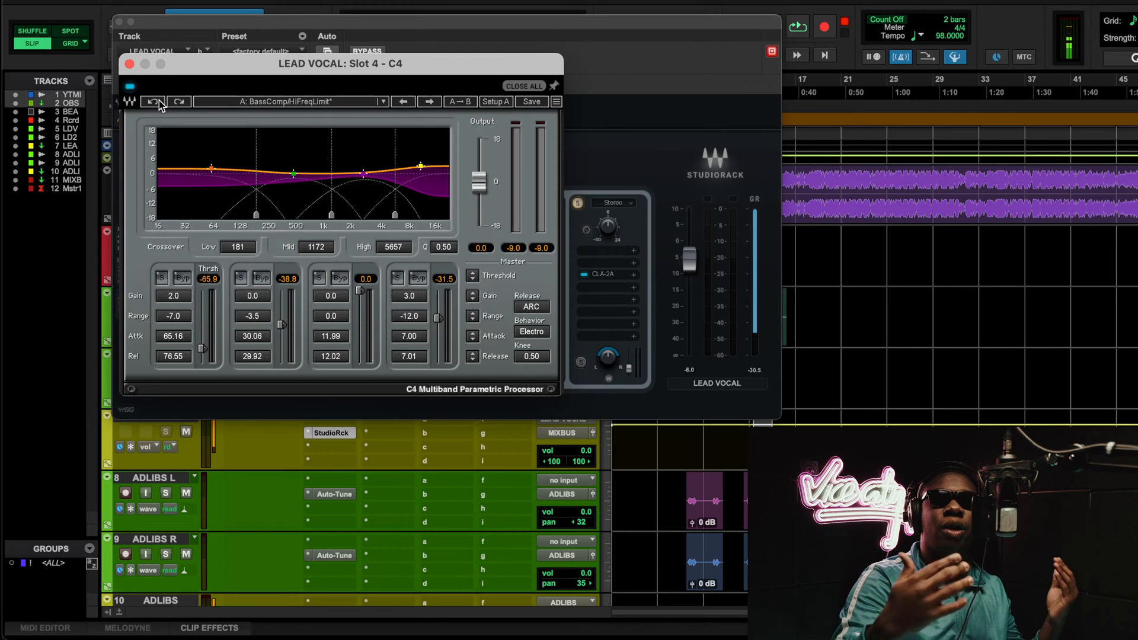
# Step: Close C4 and open SSLChannel in slot 5 of the rack to examine its filter, EQ and dynamics settings
pyautogui.press('space')
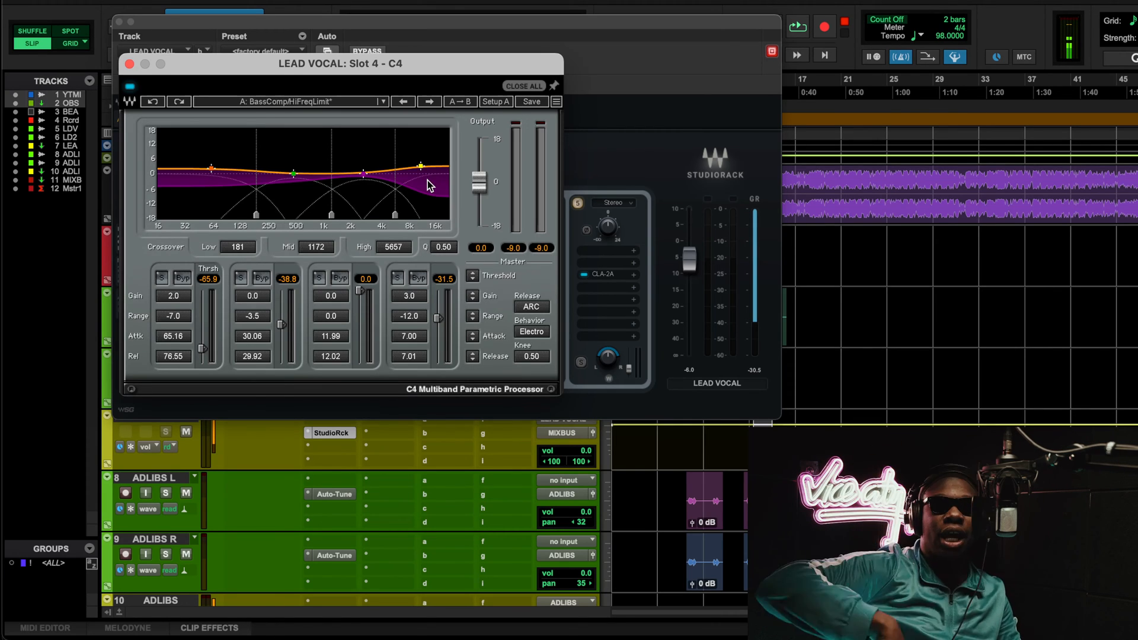
pyautogui.click(129, 63)
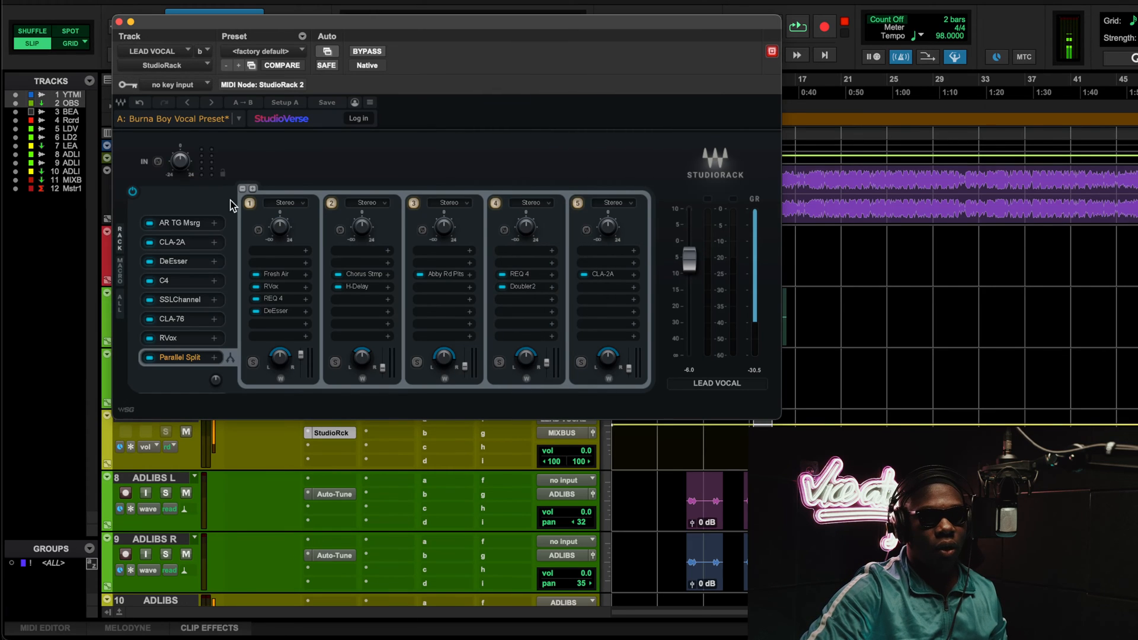
pyautogui.click(197, 300)
pyautogui.moveTo(564, 59); pyautogui.dragTo(385, 15)
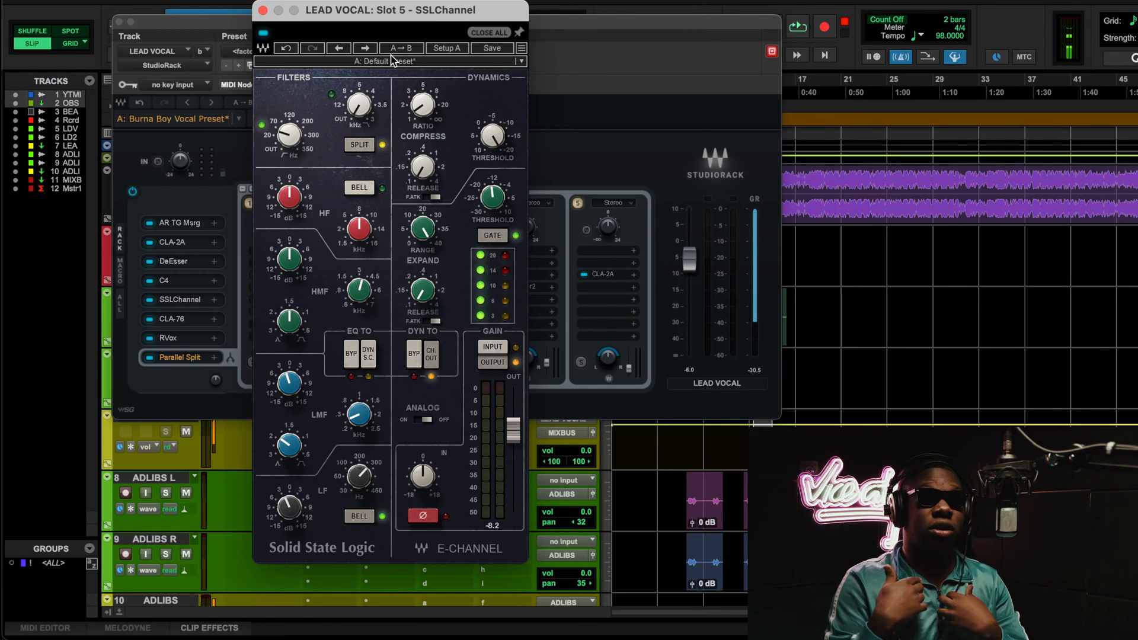
# Step: Close the LEAD VOCAL plug-in windows and restart playback from 6|3|157
pyautogui.press('space')
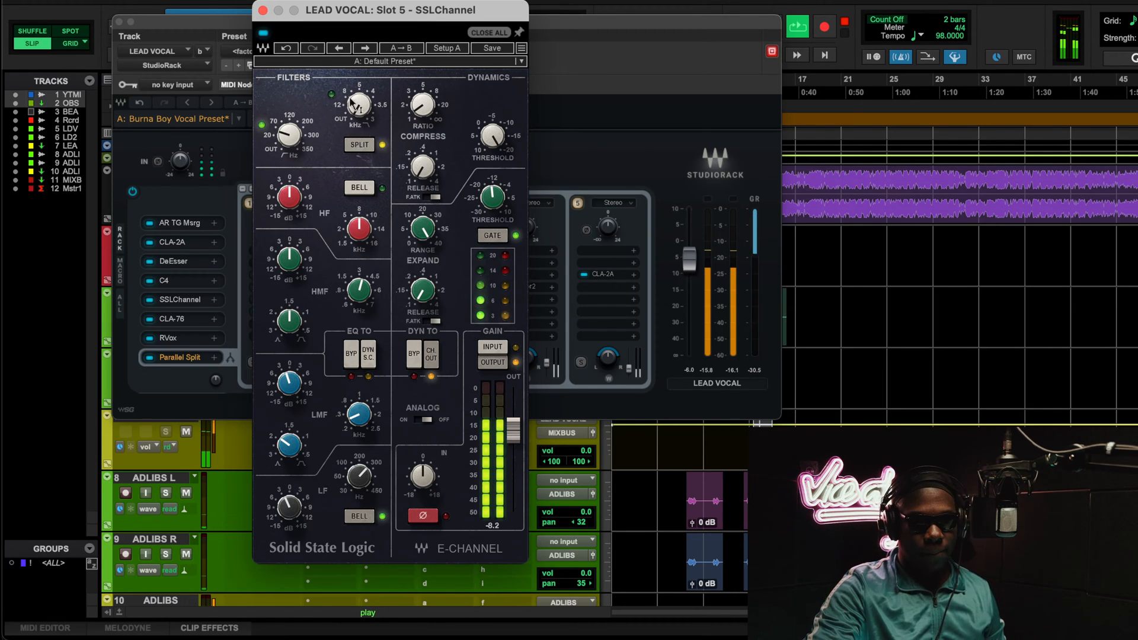
pyautogui.click(120, 23)
pyautogui.press('space')
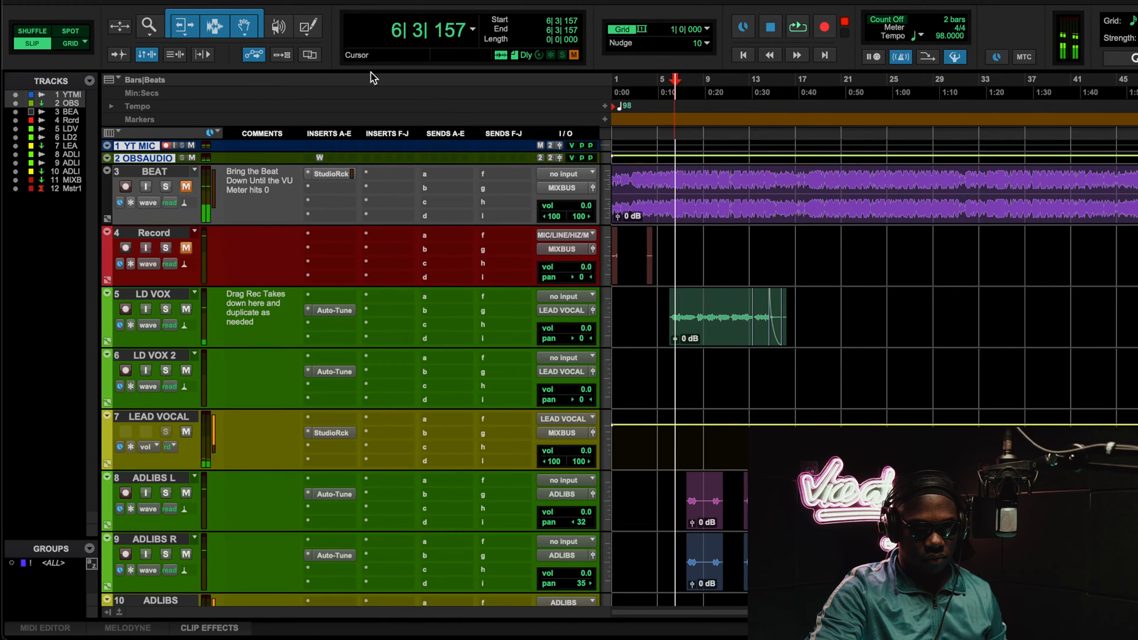
pyautogui.press('space')
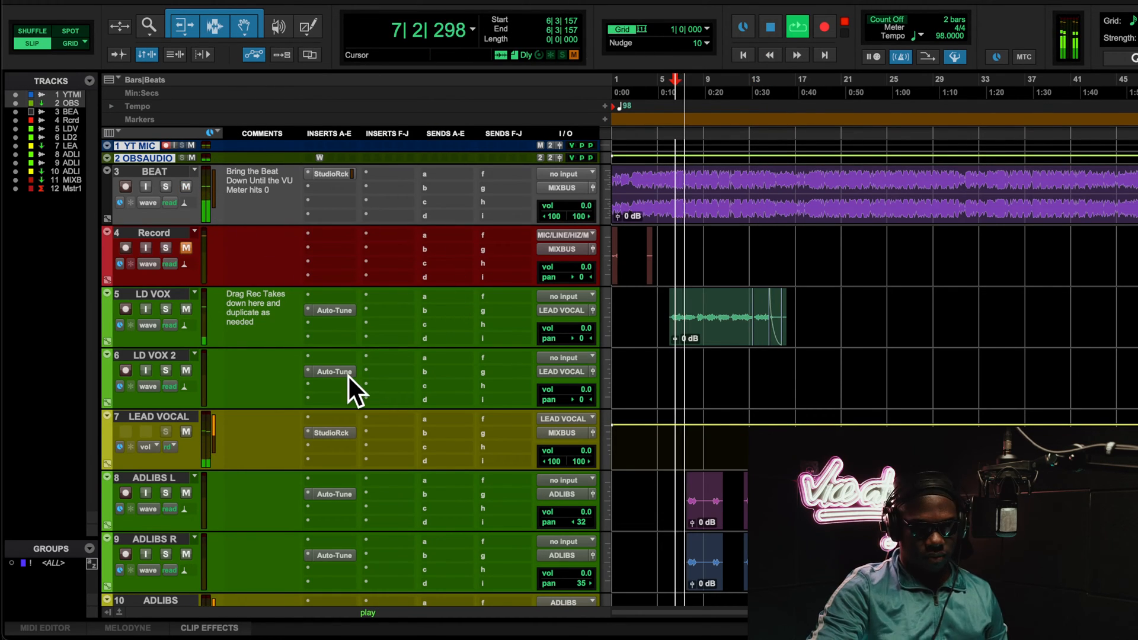
# Step: Reopen SSLChannel from the LEAD VOCAL rack during playback, compare the vocal with it bypassed and enabled, and stop playback
pyautogui.click(321, 433)
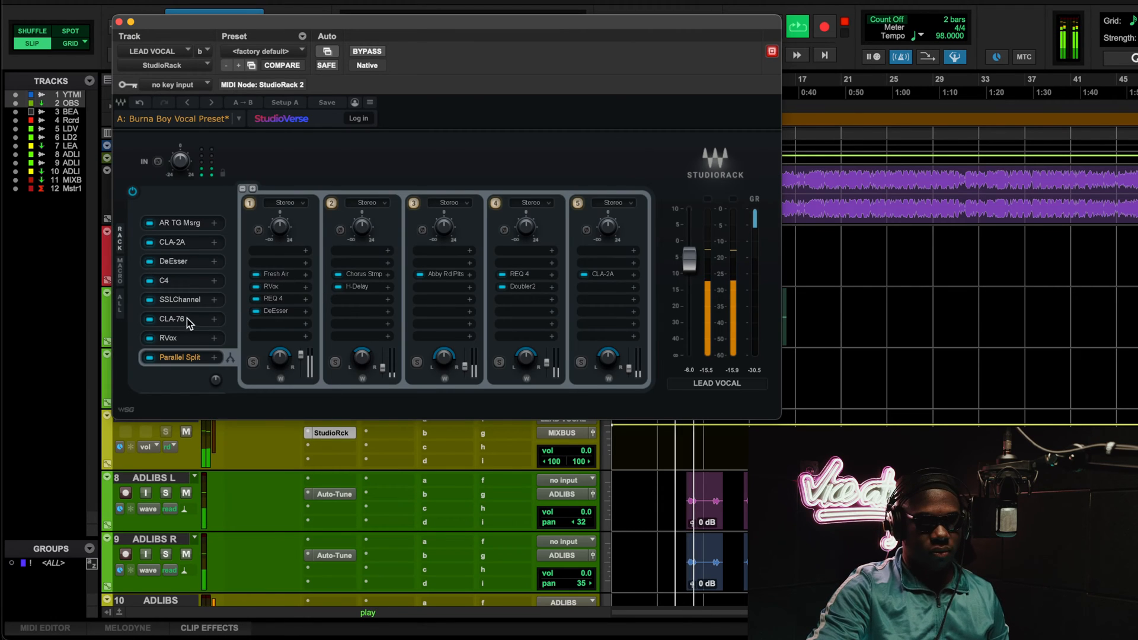
pyautogui.click(190, 304)
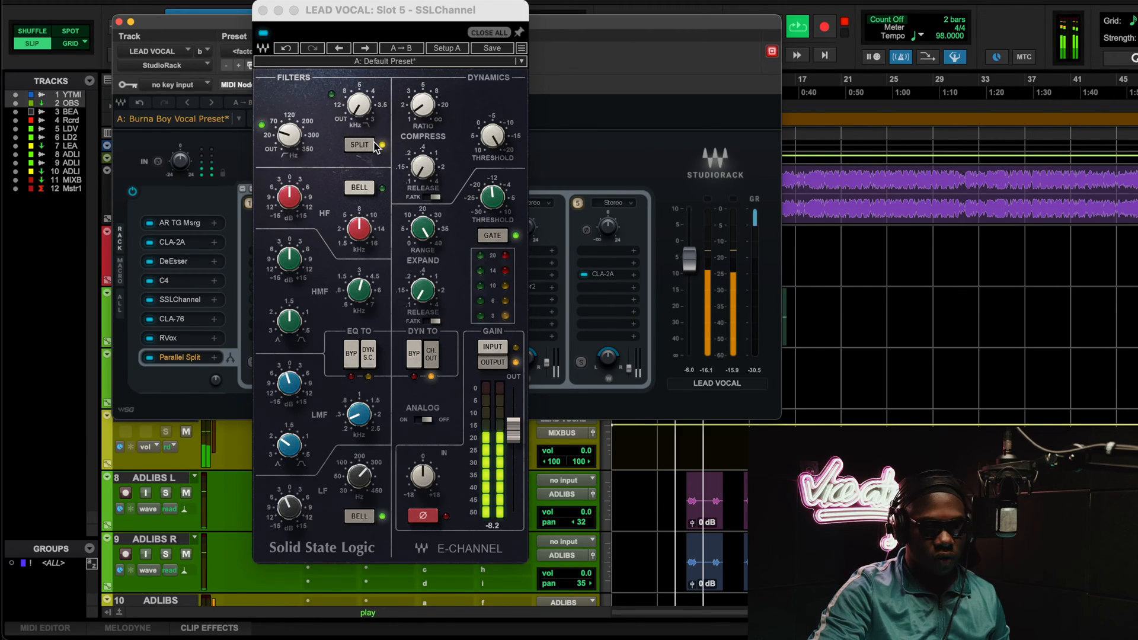
pyautogui.click(263, 32)
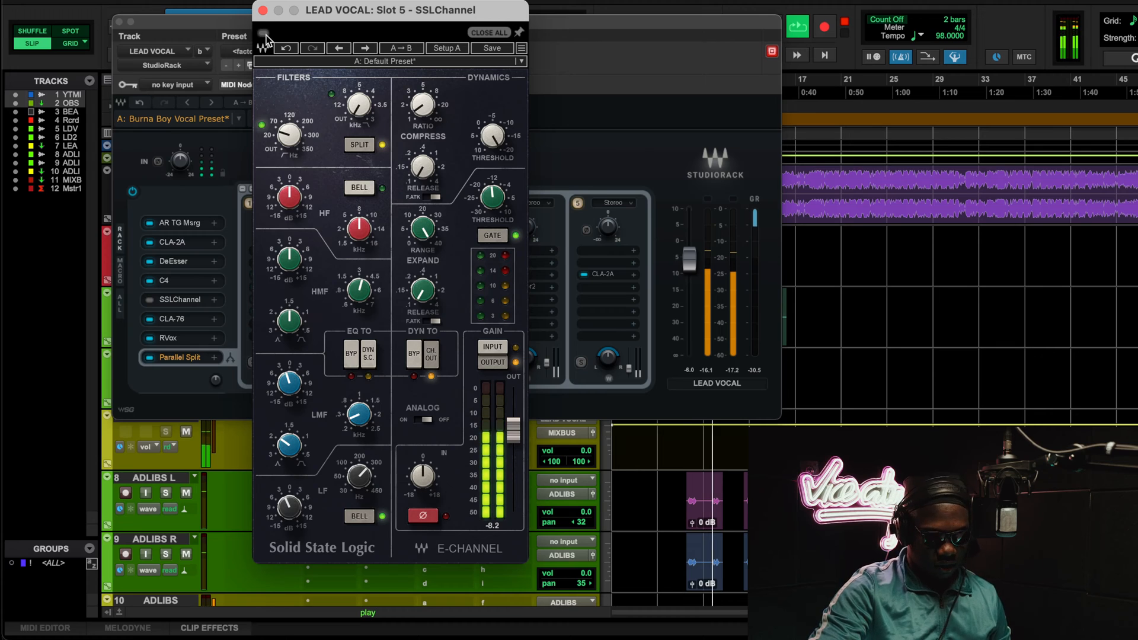
pyautogui.click(263, 33)
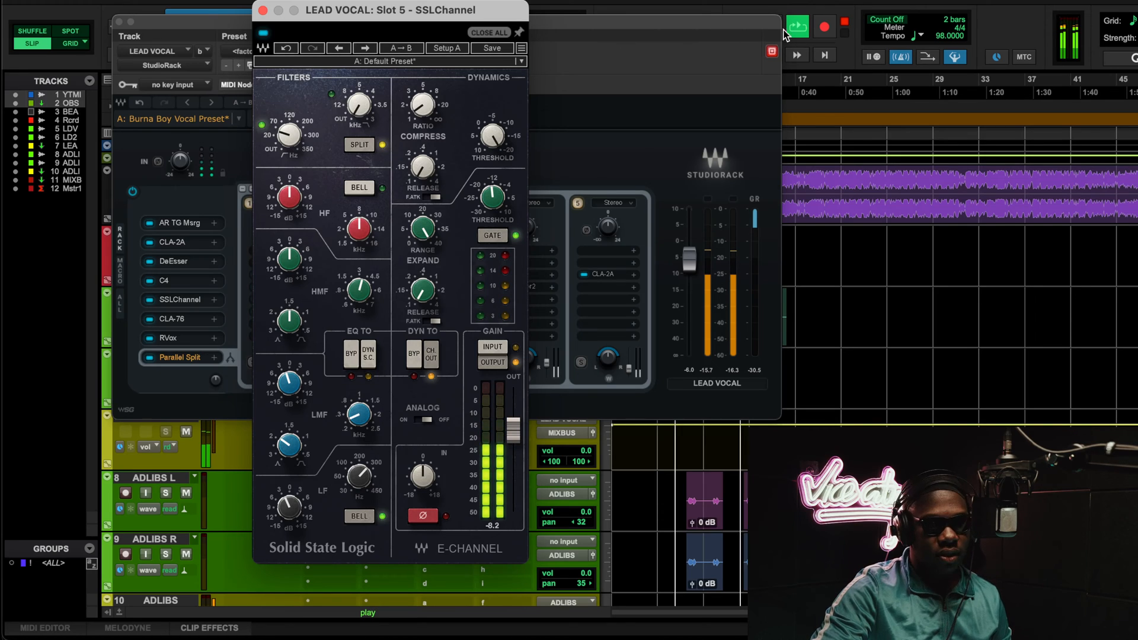
pyautogui.moveTo(750, 21); pyautogui.dragTo(748, 38)
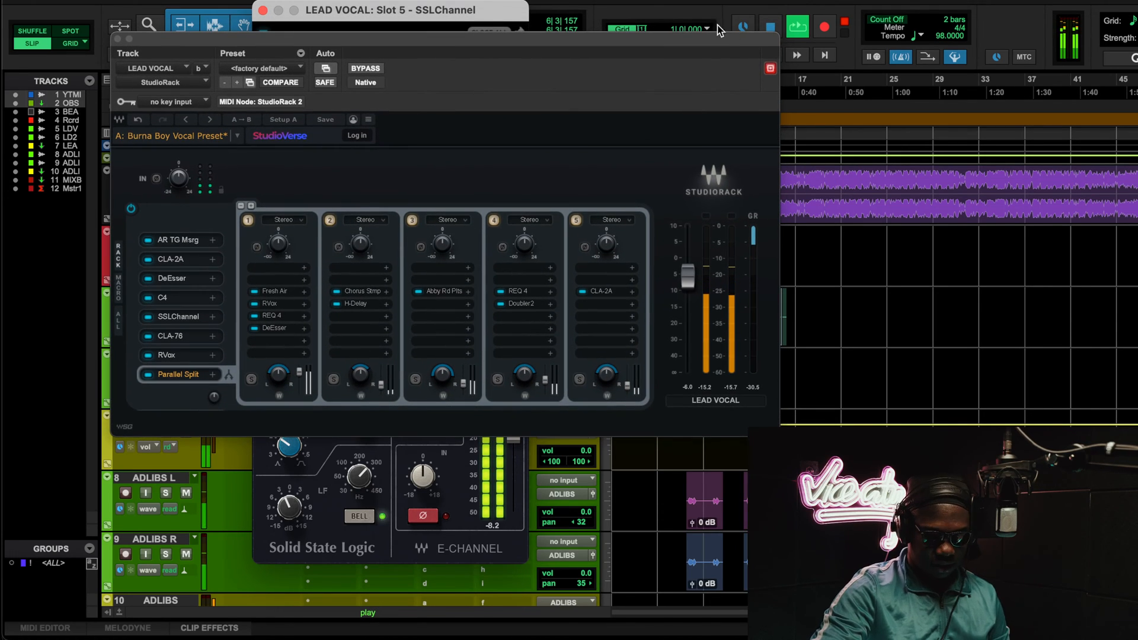
pyautogui.click(478, 22)
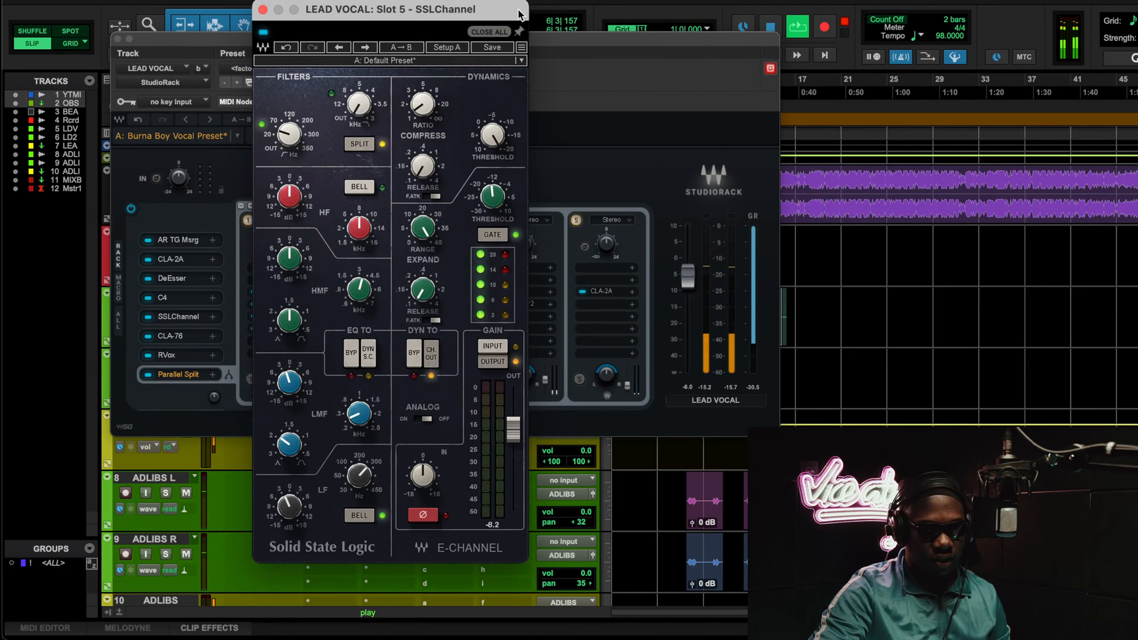
pyautogui.click(770, 26)
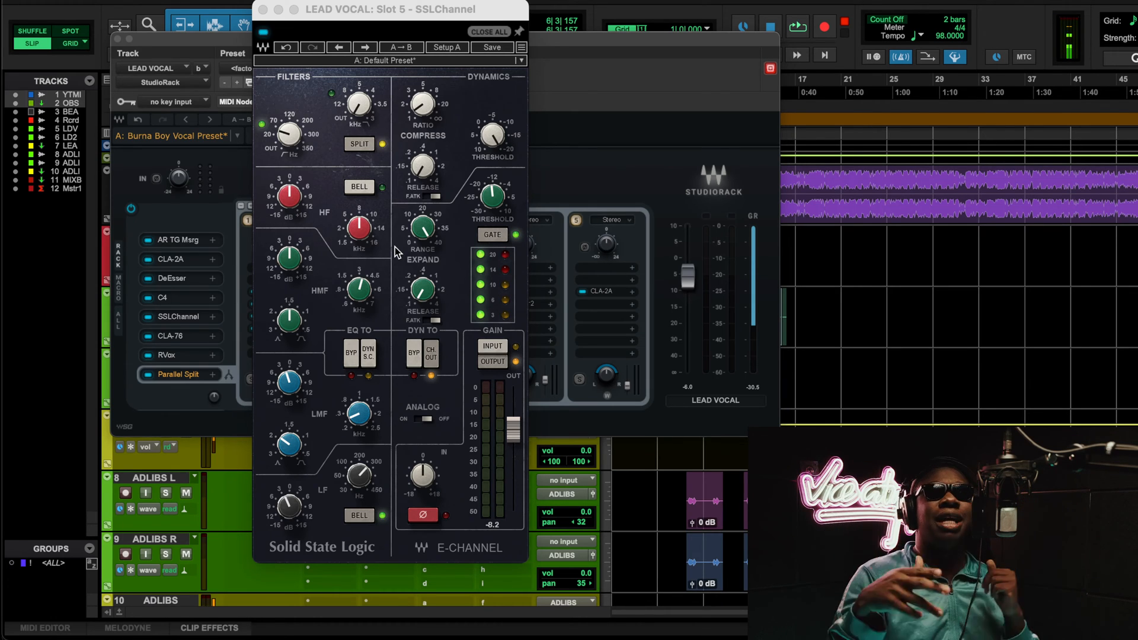
# Step: Open CLA-76 in slot 6 of the rack, examine its settings, and start playback
pyautogui.click(177, 337)
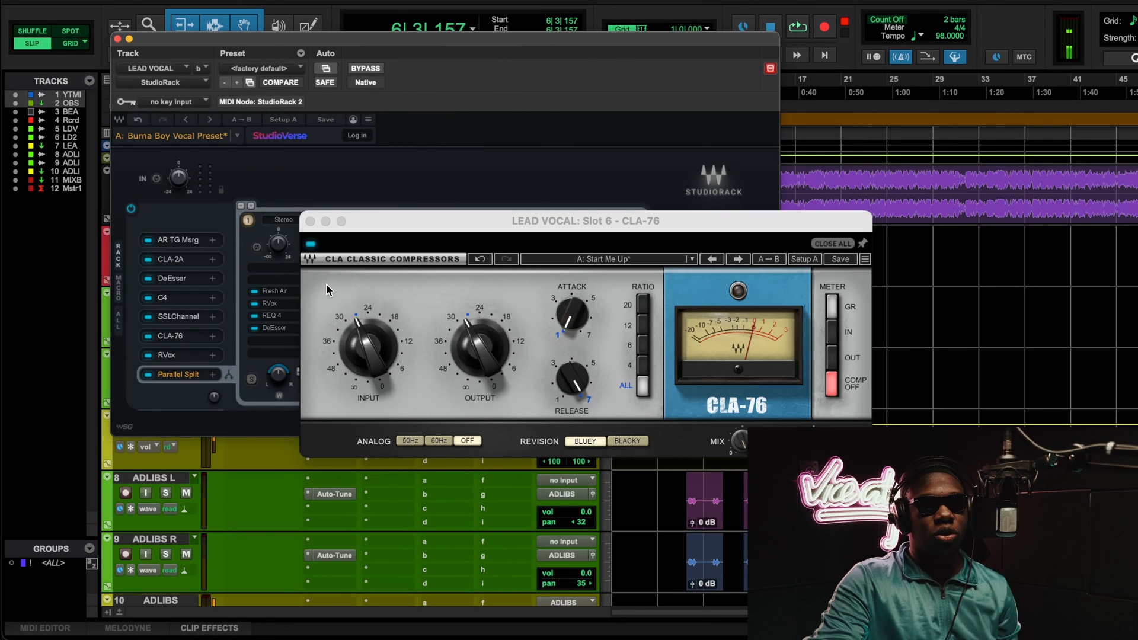
pyautogui.moveTo(453, 227); pyautogui.dragTo(399, 189)
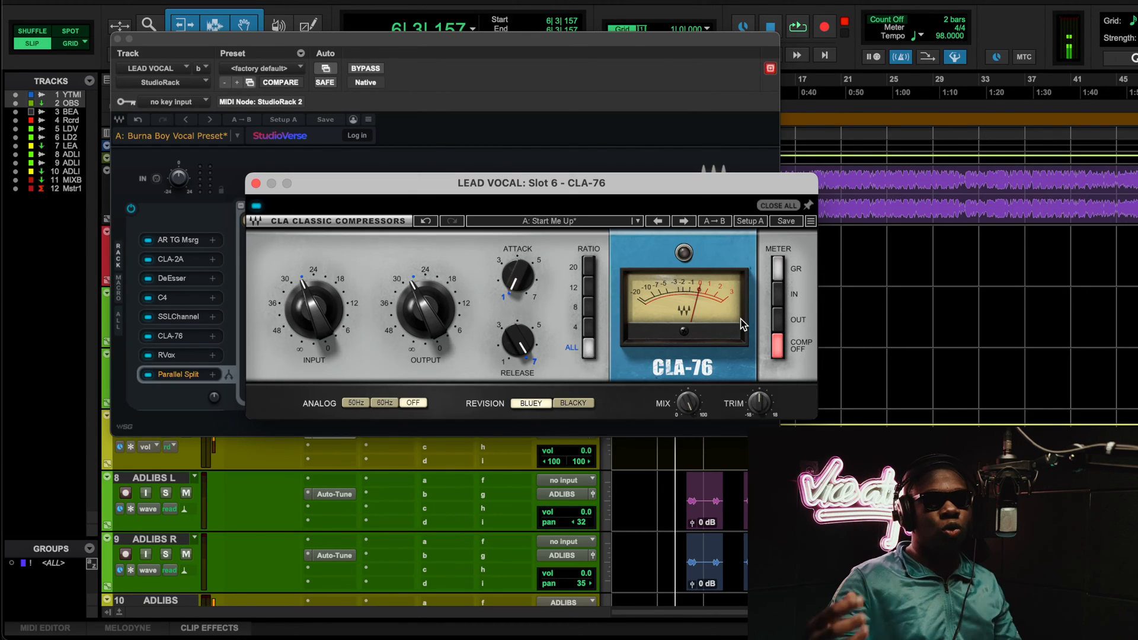
pyautogui.press('space')
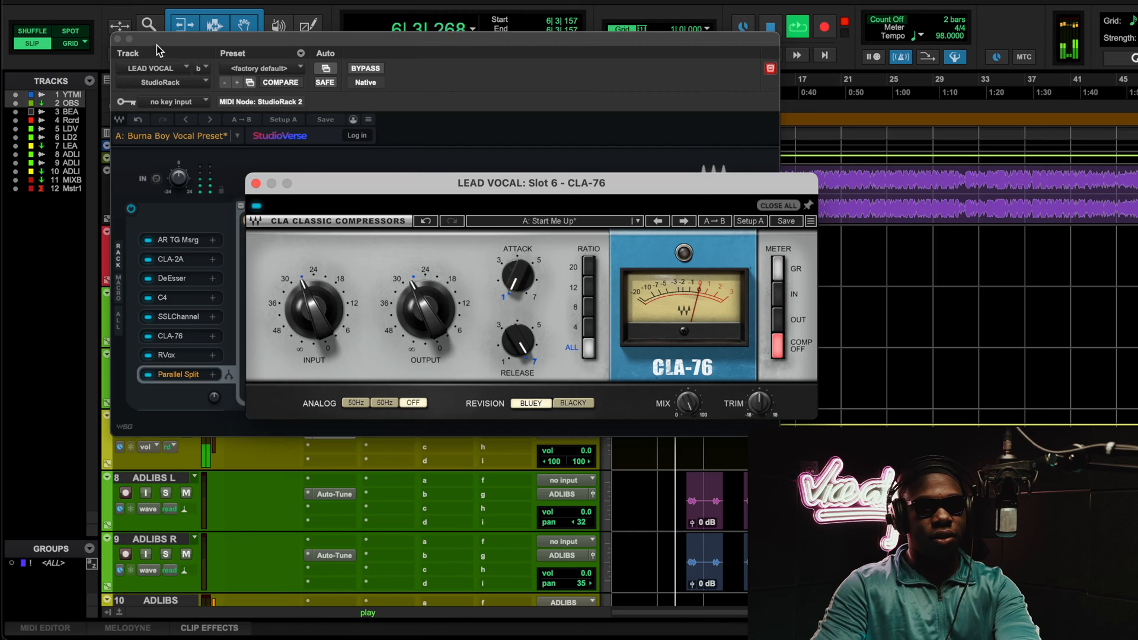
# Step: Move the rack window lower, bring CLA-76 back up, and compare the vocal with it bypassed and enabled
pyautogui.moveTo(174, 44); pyautogui.dragTo(252, 129)
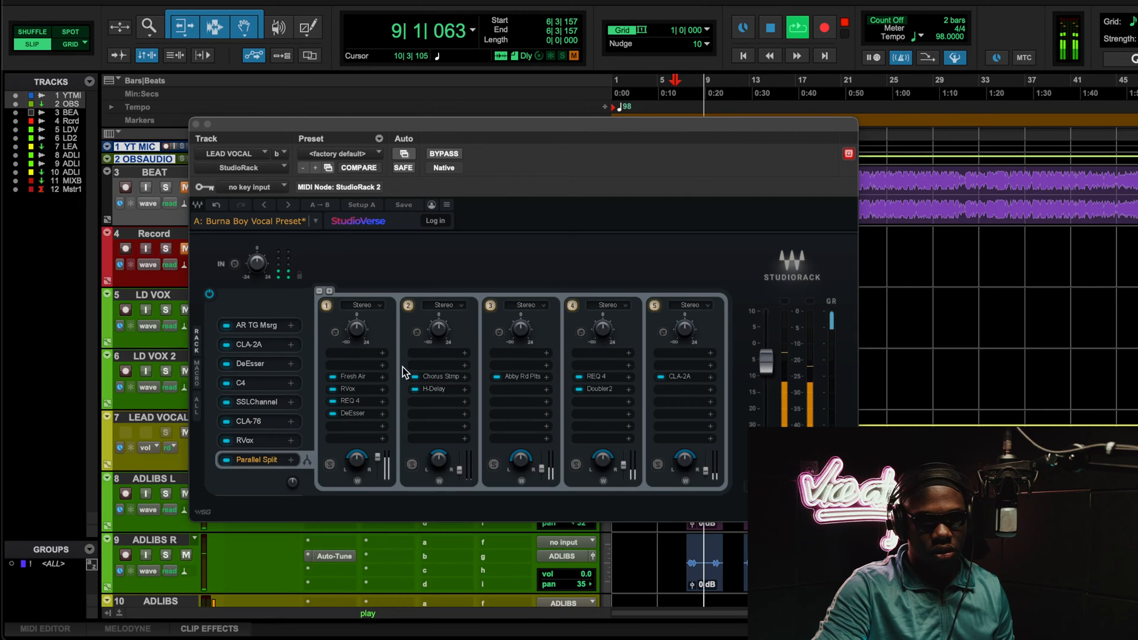
pyautogui.click(258, 416)
pyautogui.click(257, 418)
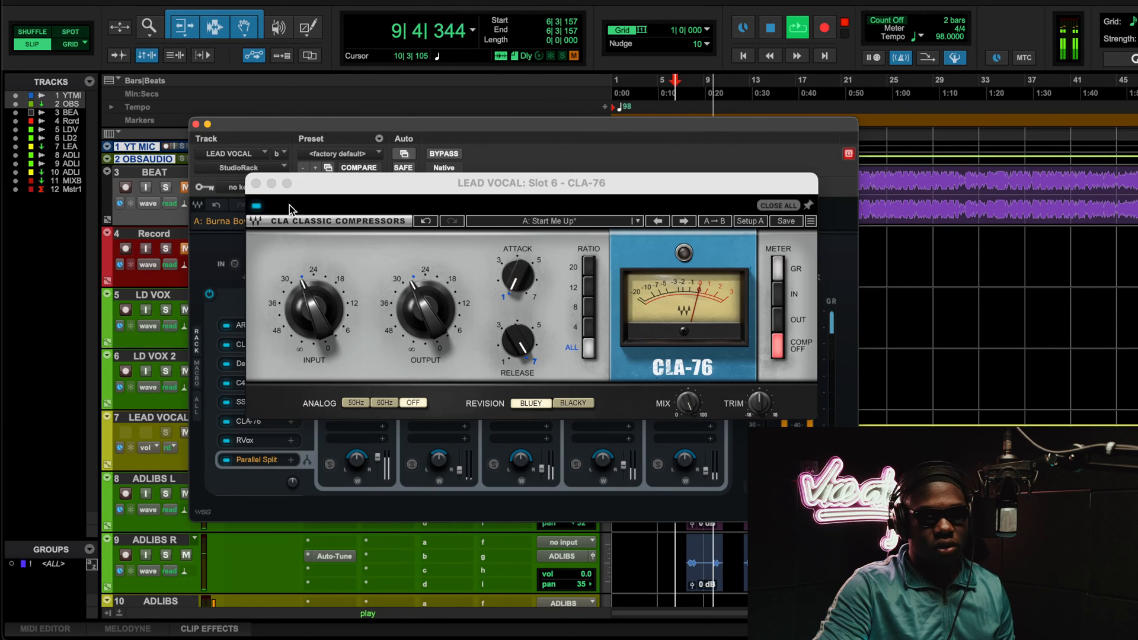
pyautogui.click(256, 209)
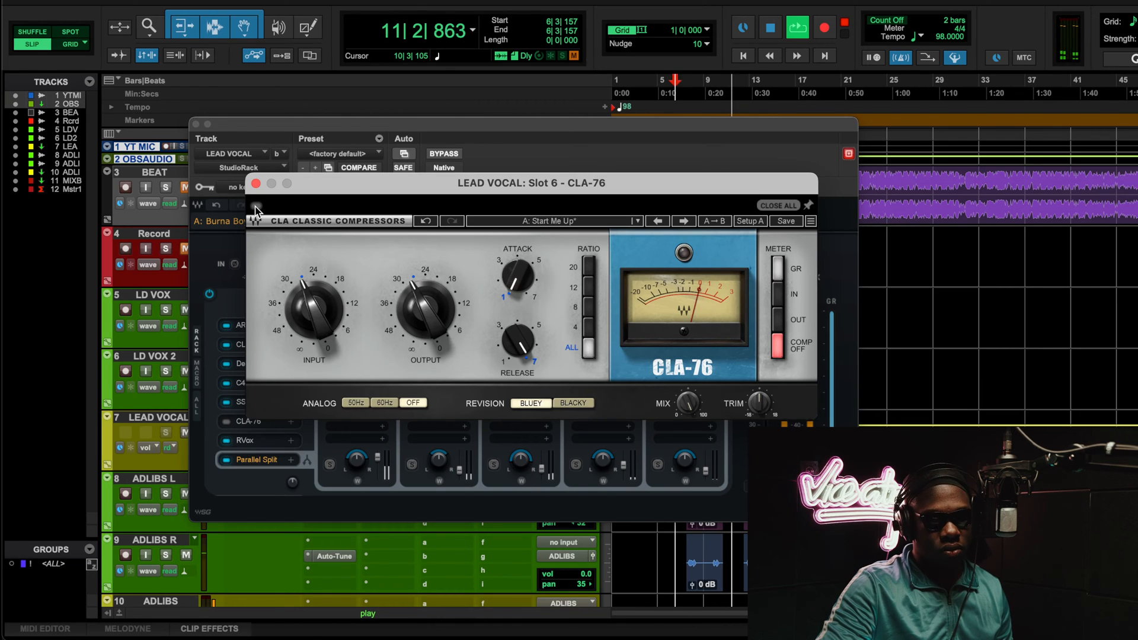
pyautogui.moveTo(375, 185); pyautogui.dragTo(310, 137)
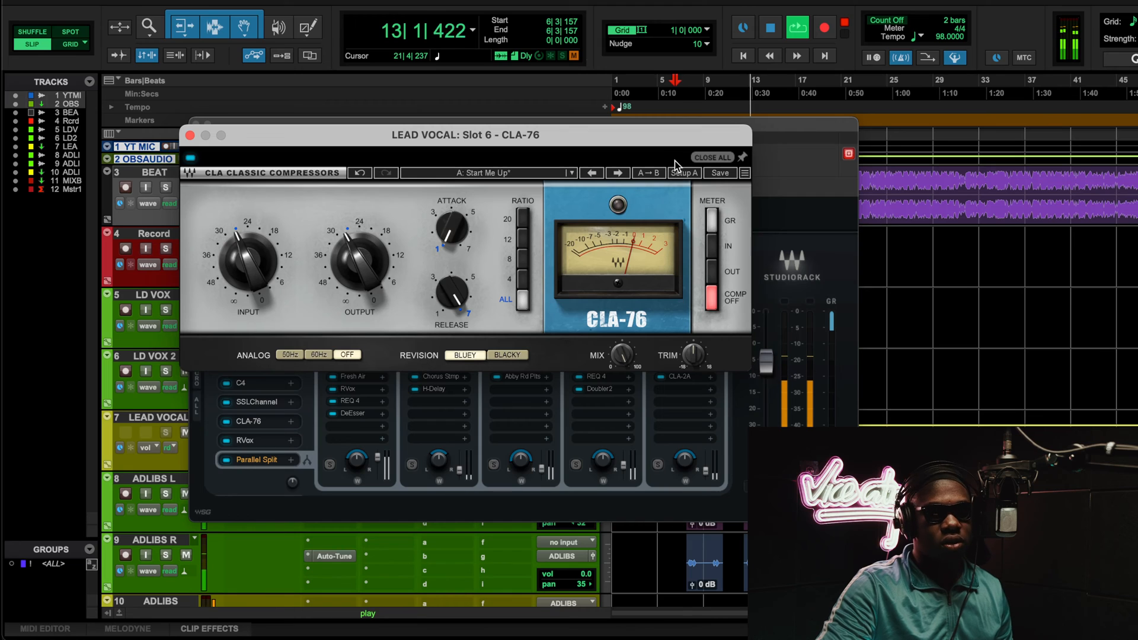
# Step: Shift the rack window down behind CLA-76, restart playback, and audition the compressor's bypass again
pyautogui.click(774, 156)
pyautogui.moveTo(604, 126); pyautogui.dragTo(578, 177)
pyautogui.click(525, 142)
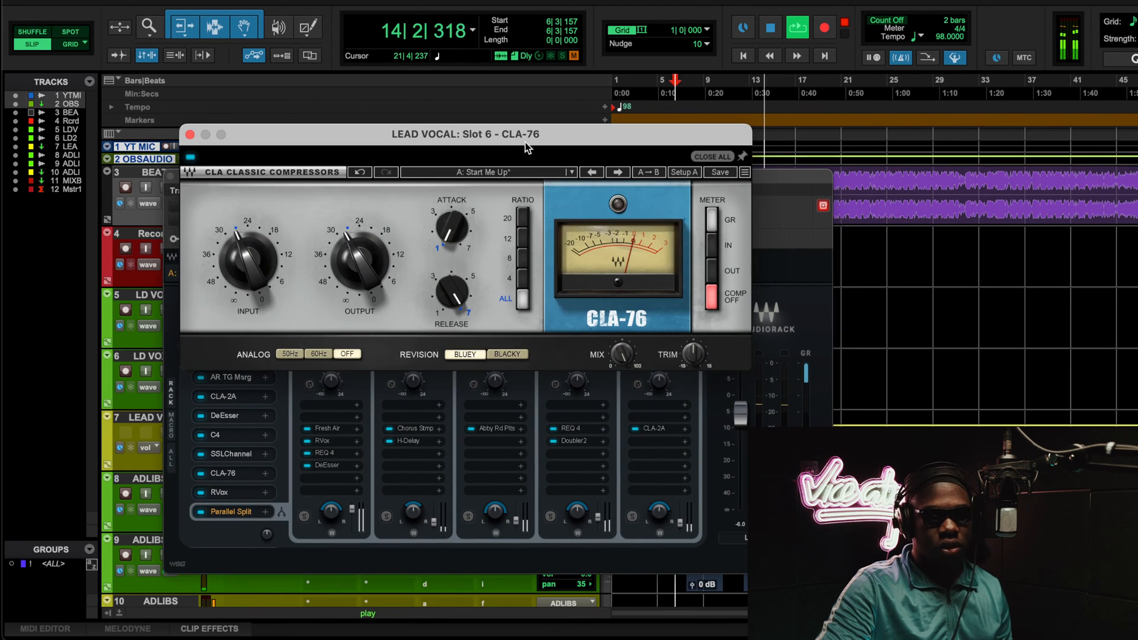
pyautogui.press('space')
pyautogui.press('space')
pyautogui.click(189, 159)
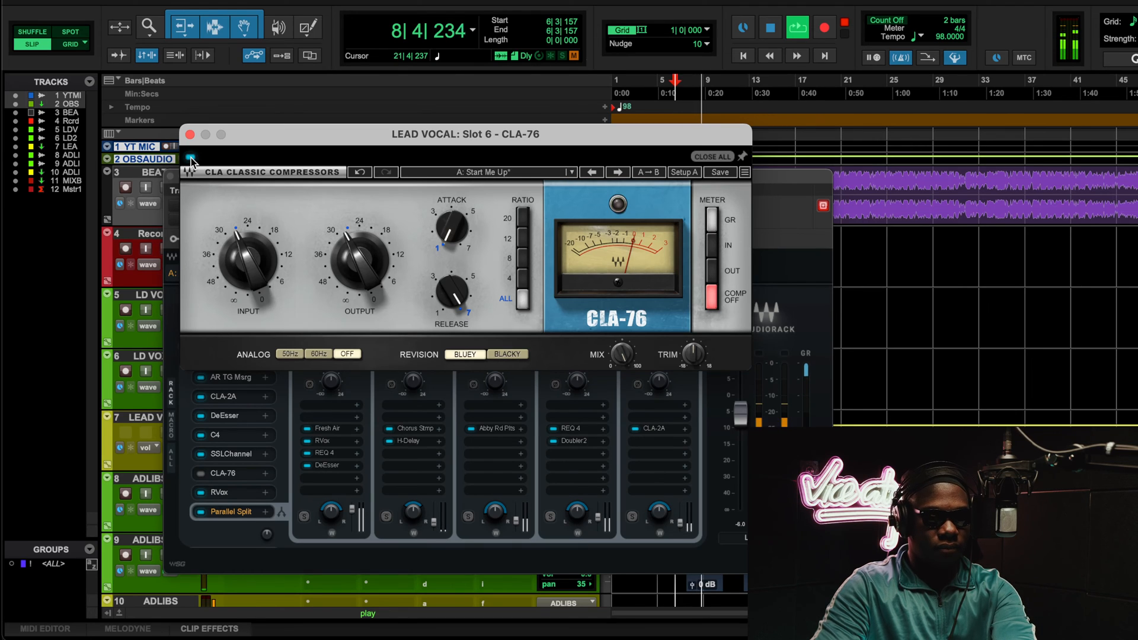
pyautogui.click(191, 157)
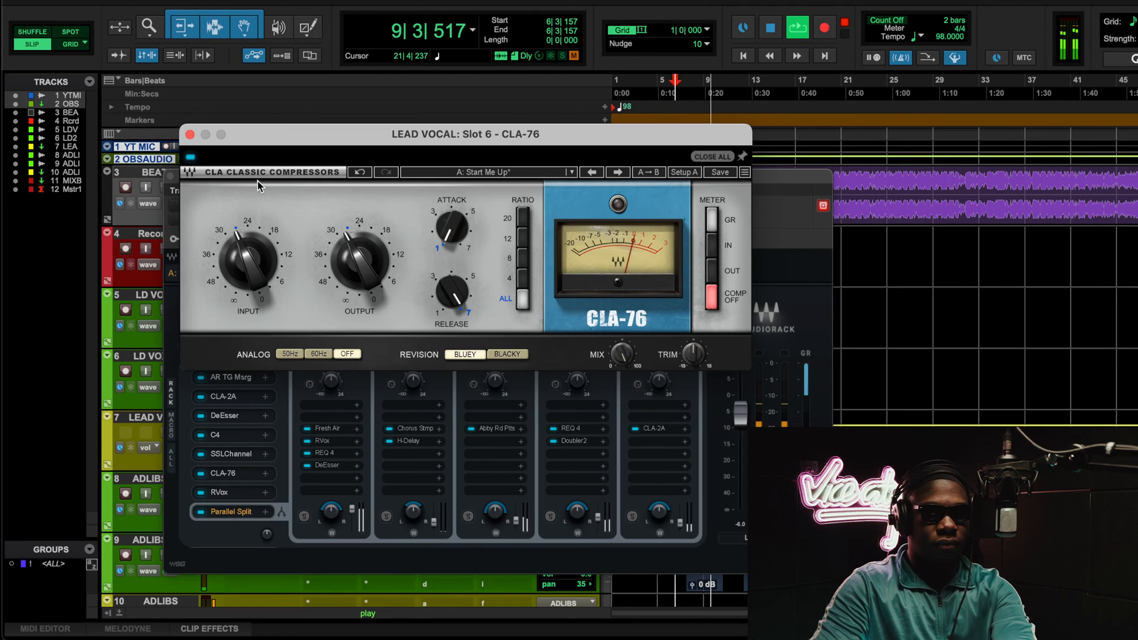
# Step: Stop playback, close CLA-76, and move the LEAD VOCAL rack window up to show the whole chain
pyautogui.press('space')
pyautogui.click(190, 135)
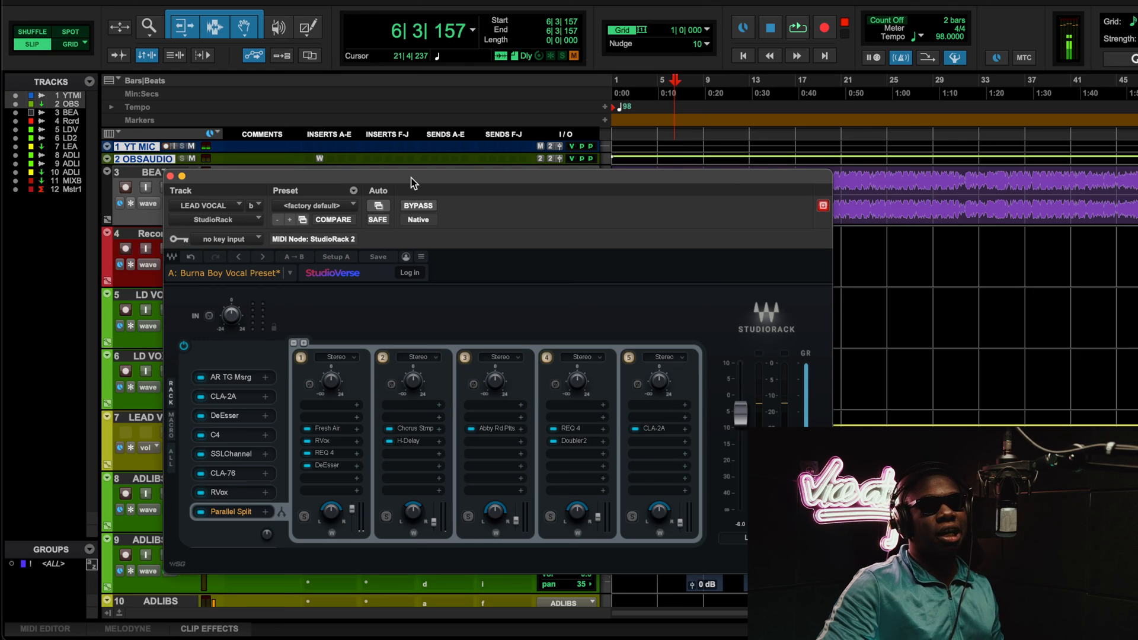
pyautogui.click(411, 170)
pyautogui.click(337, 179)
pyautogui.moveTo(339, 172); pyautogui.dragTo(352, 115)
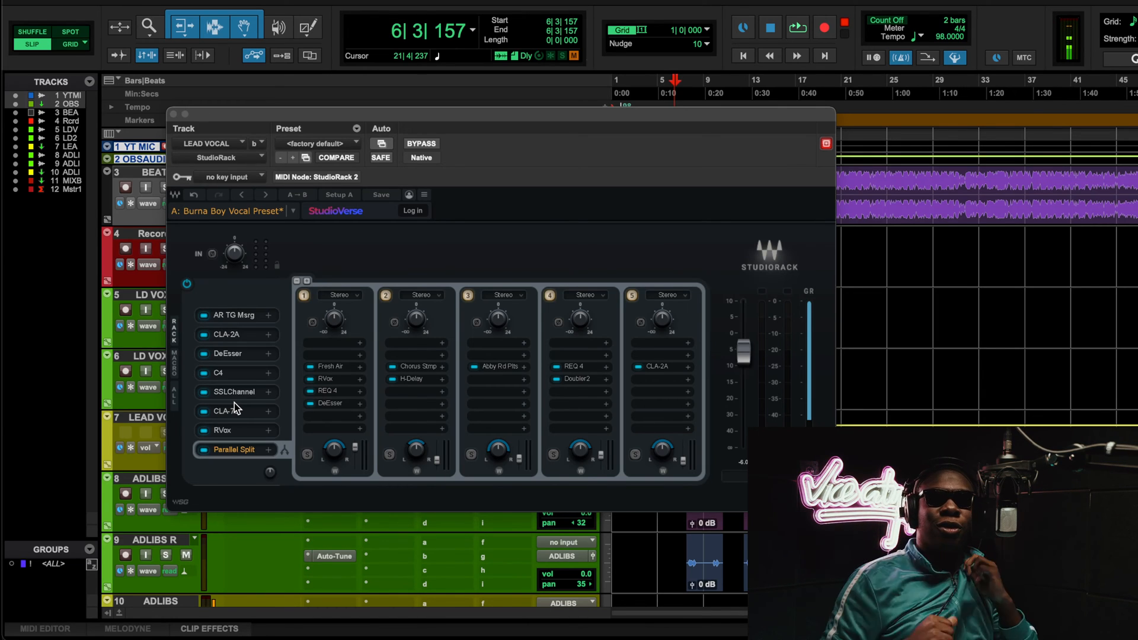
# Step: Open RVox in slot 7 of the rack, examine its gate, compression and gain settings, and close it
pyautogui.click(228, 430)
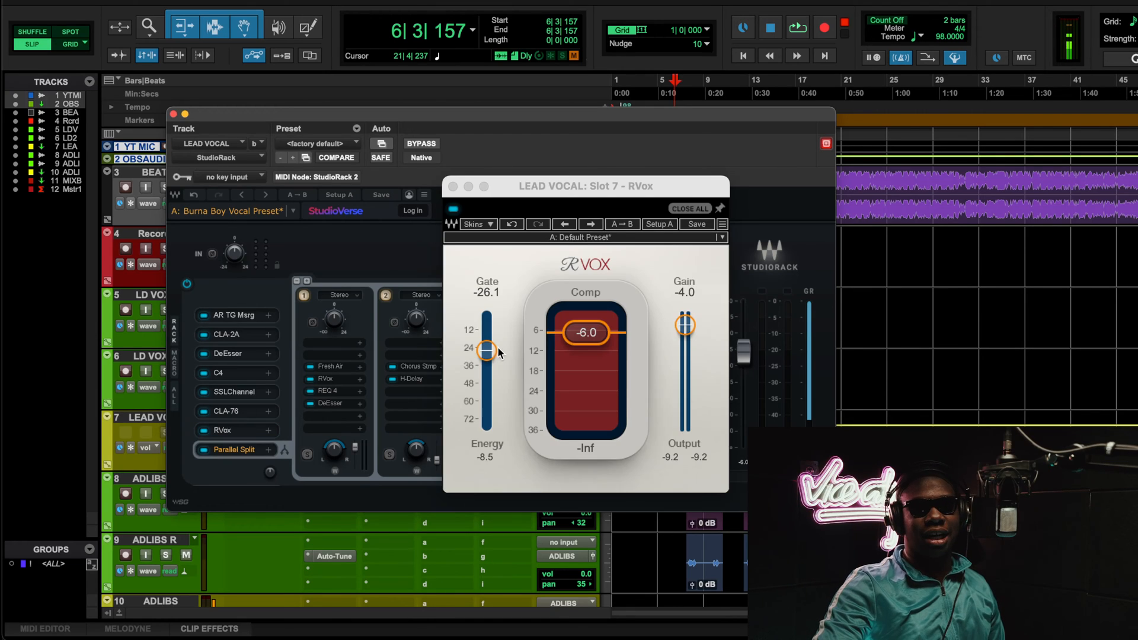
pyautogui.moveTo(576, 185); pyautogui.dragTo(428, 133)
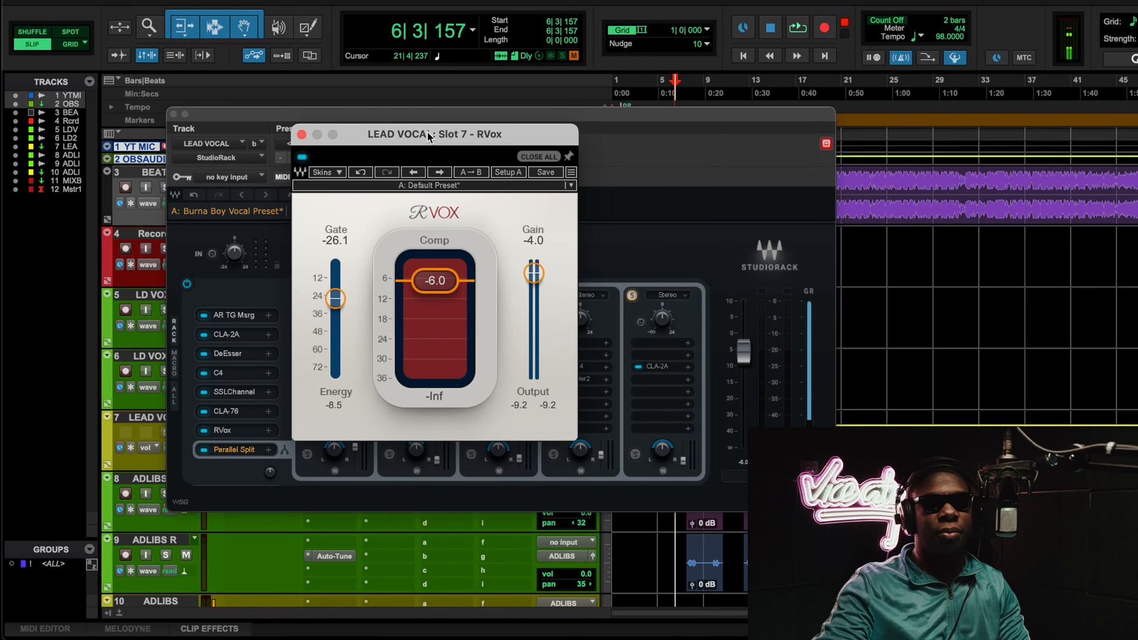
pyautogui.click(301, 134)
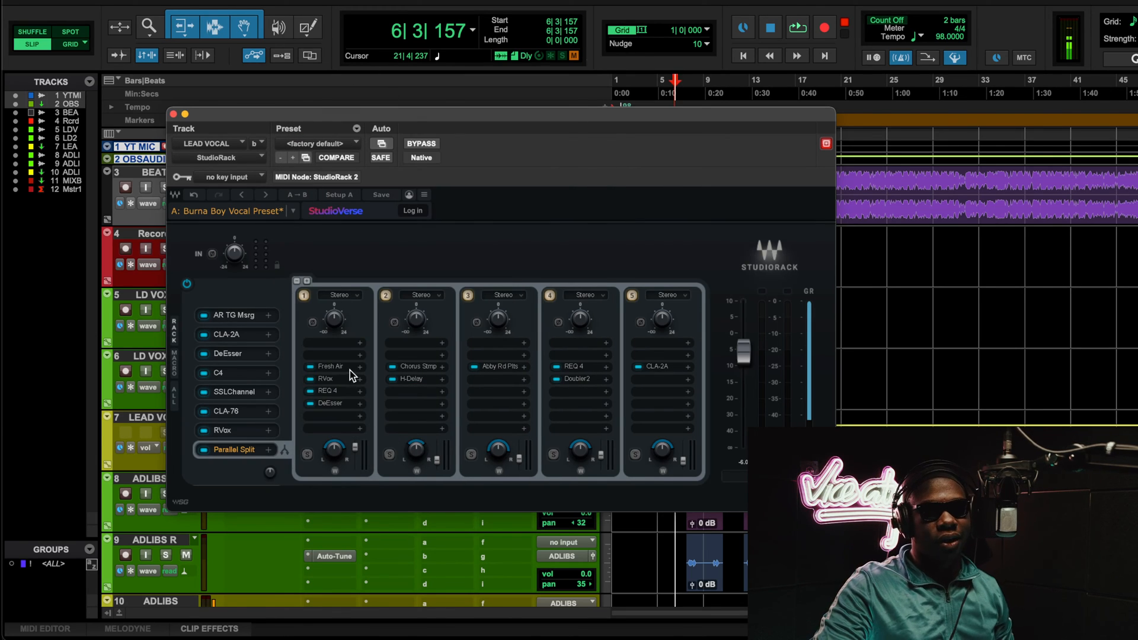
# Step: Open Fresh Air on the first parallel chain, try Mid Air and High Air at 0, and undo the reset
pyautogui.click(337, 365)
pyautogui.moveTo(584, 108); pyautogui.dragTo(464, 93)
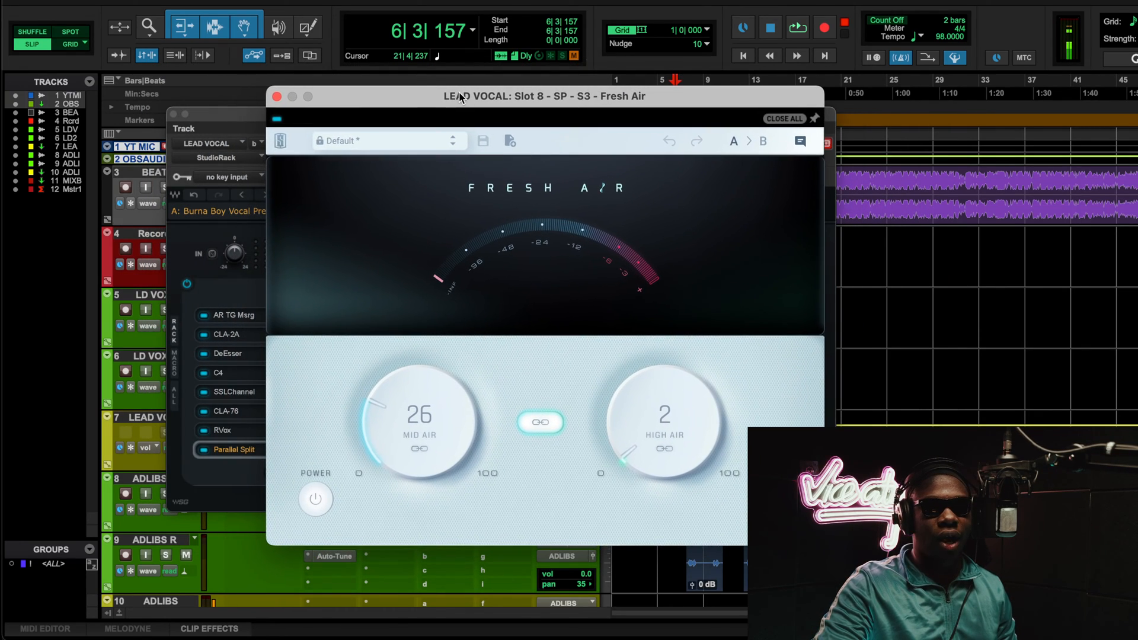
pyautogui.doubleClick(436, 417)
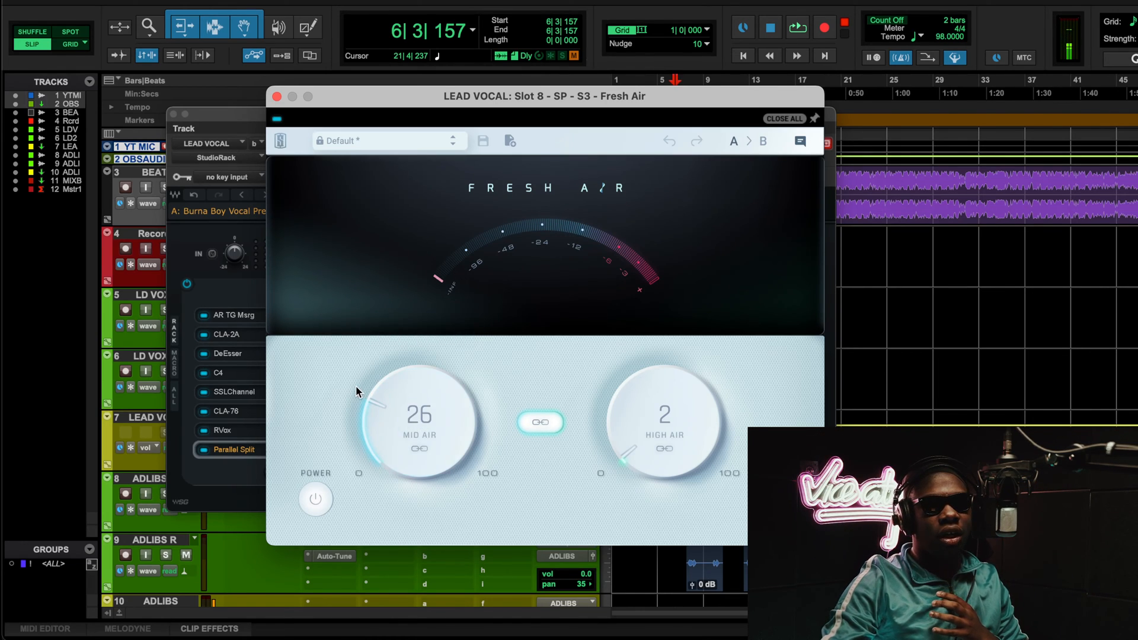
pyautogui.keyDown('alt'); pyautogui.click(384, 432); pyautogui.keyUp('alt')
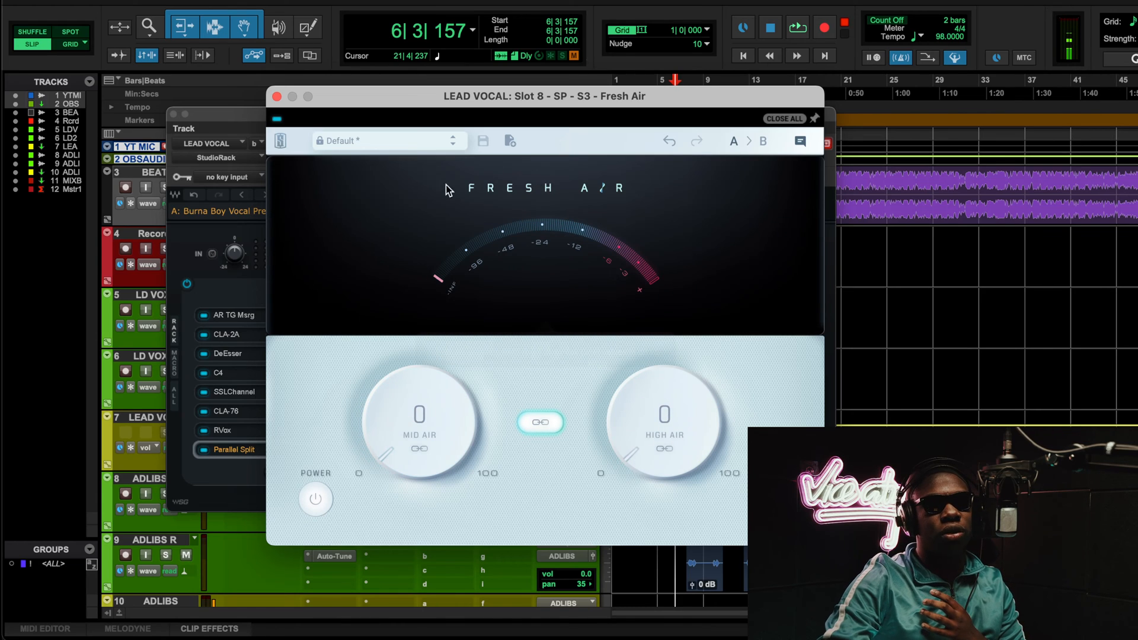
pyautogui.click(669, 141)
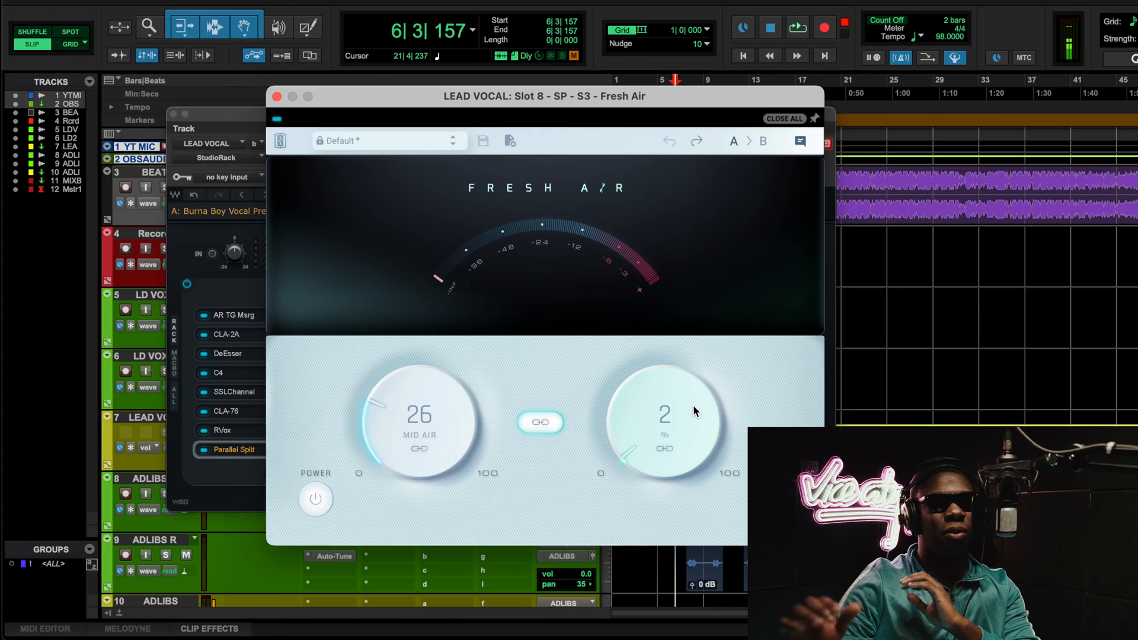
# Step: Play the vocal, compare it with Fresh Air bypassed and enabled, then close the plug-in and stop playback
pyautogui.press('space')
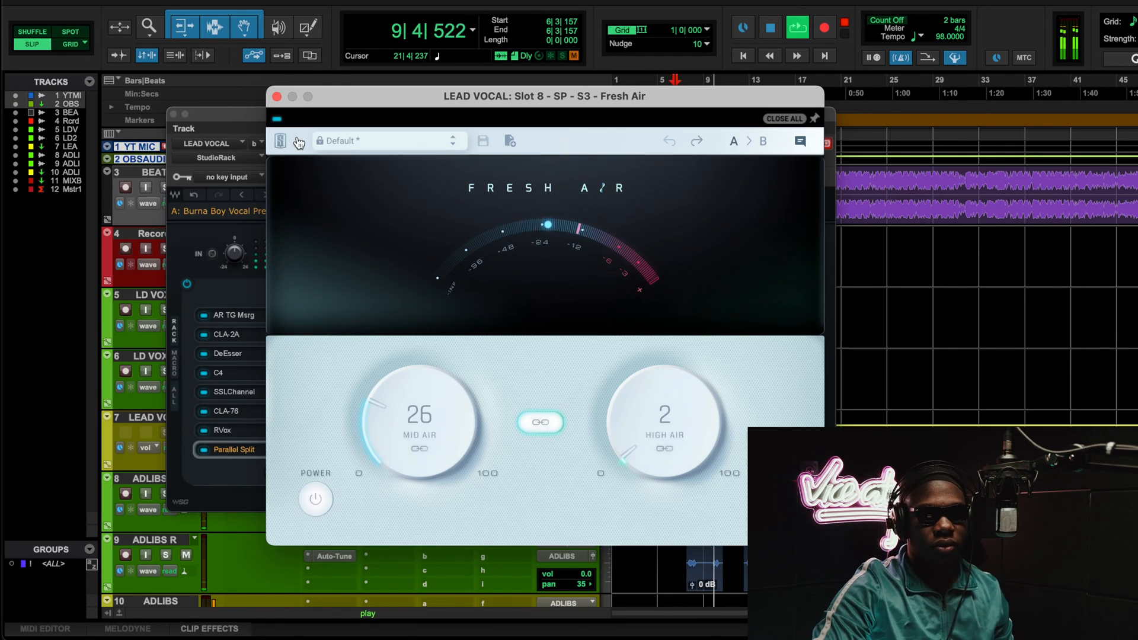
pyautogui.click(277, 119)
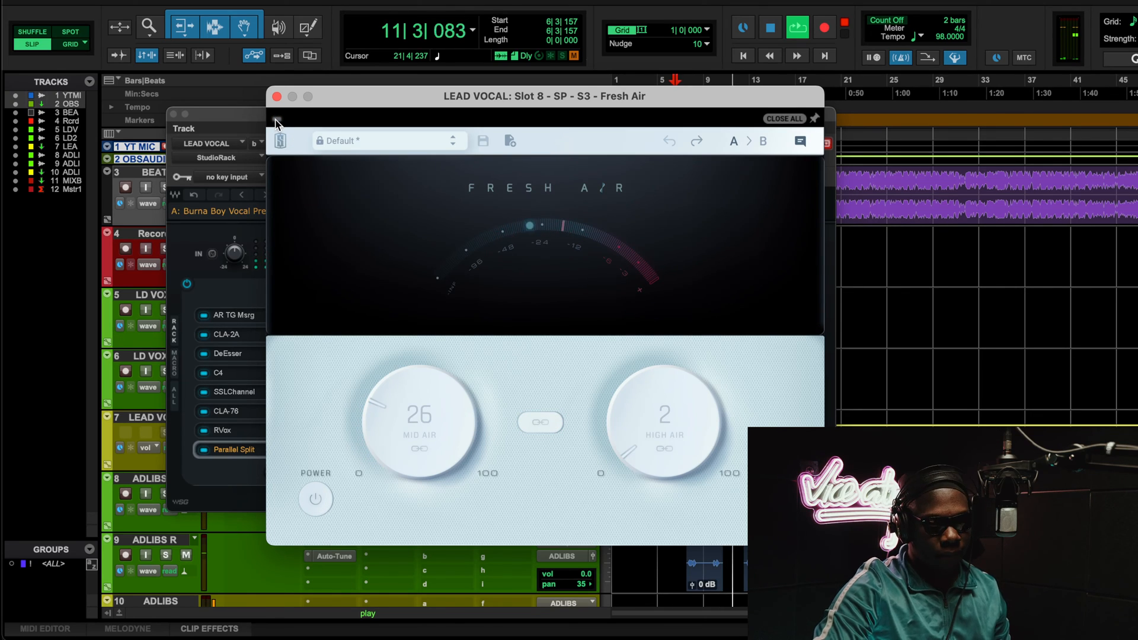
pyautogui.click(276, 119)
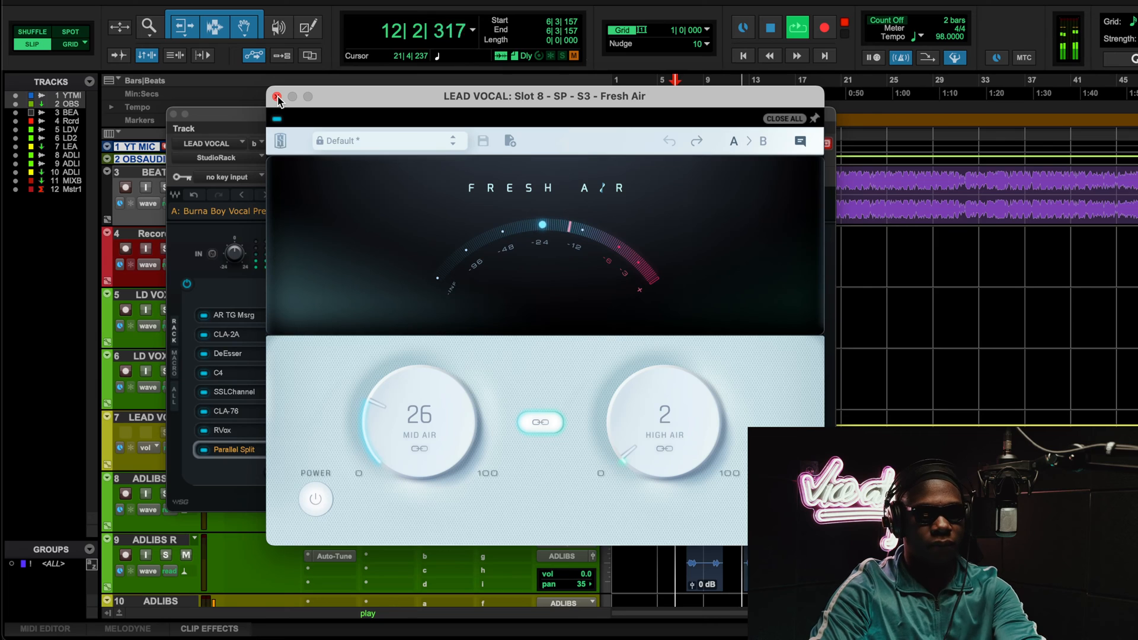
pyautogui.click(277, 96)
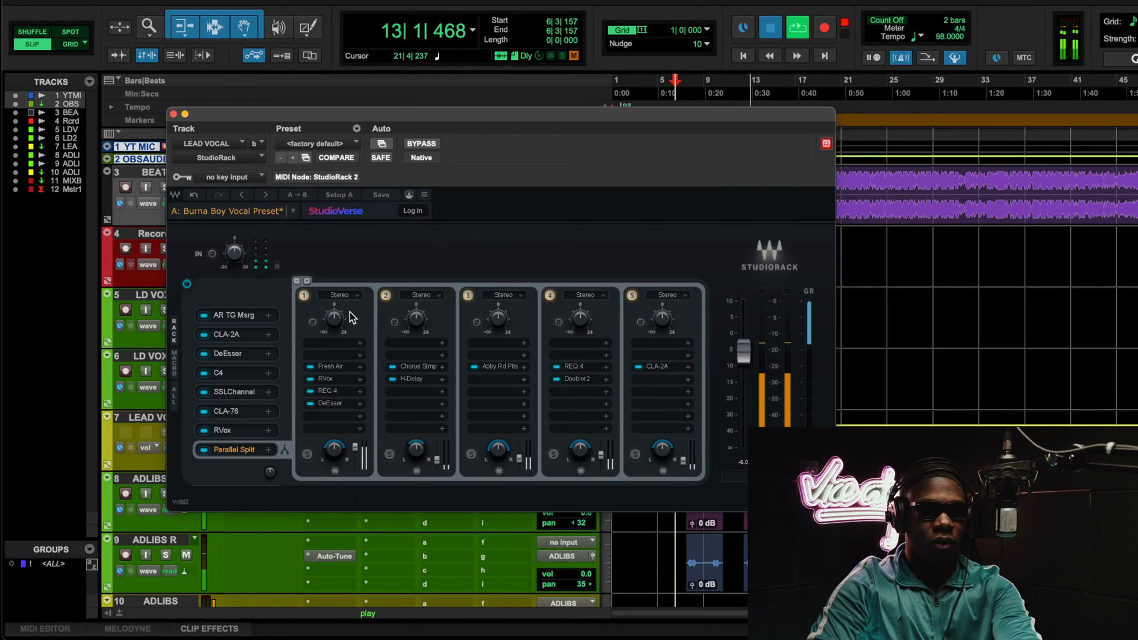
pyautogui.press('space')
# Step: Open RVox on the first parallel chain, examine its gate and compression settings, and close it
pyautogui.click(337, 382)
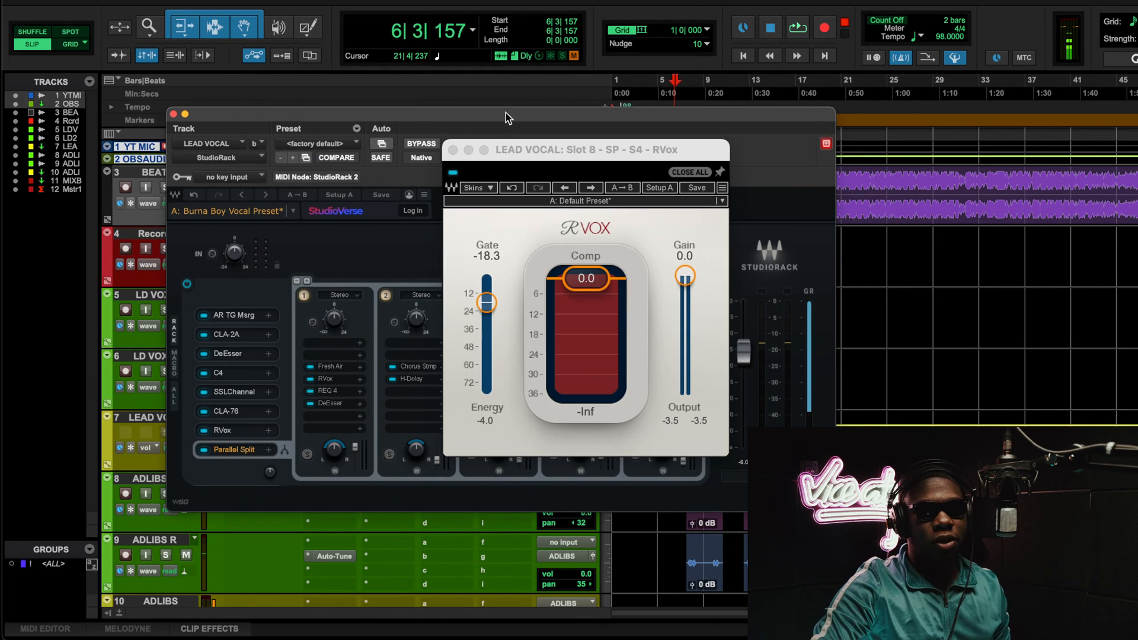
pyautogui.moveTo(521, 146); pyautogui.dragTo(350, 144)
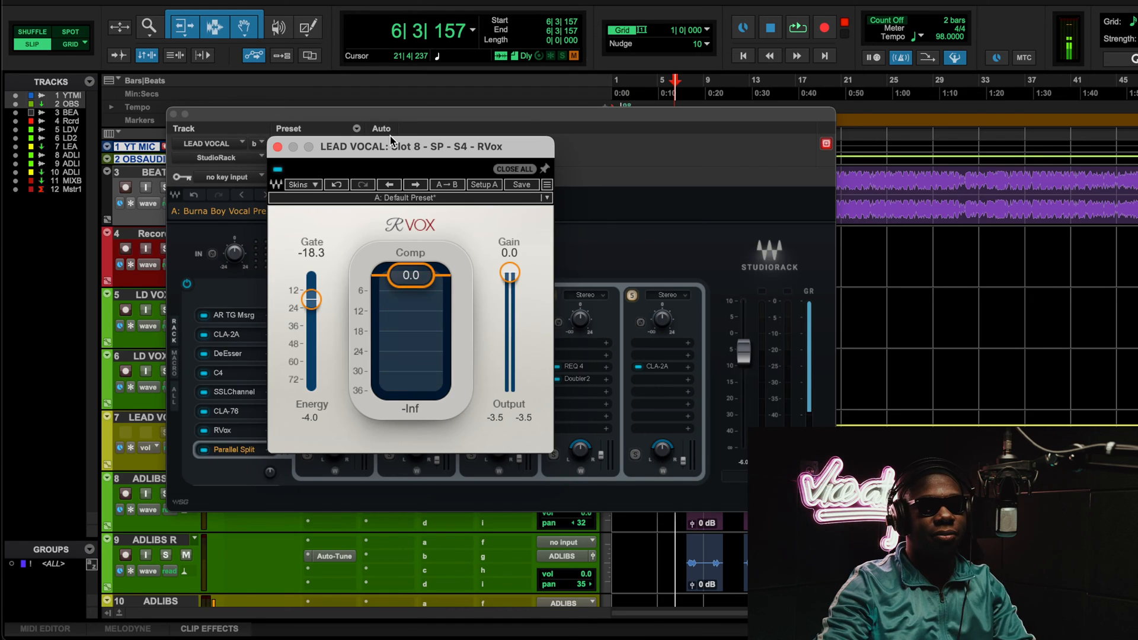
pyautogui.moveTo(274, 148); pyautogui.dragTo(276, 149)
pyautogui.click(279, 147)
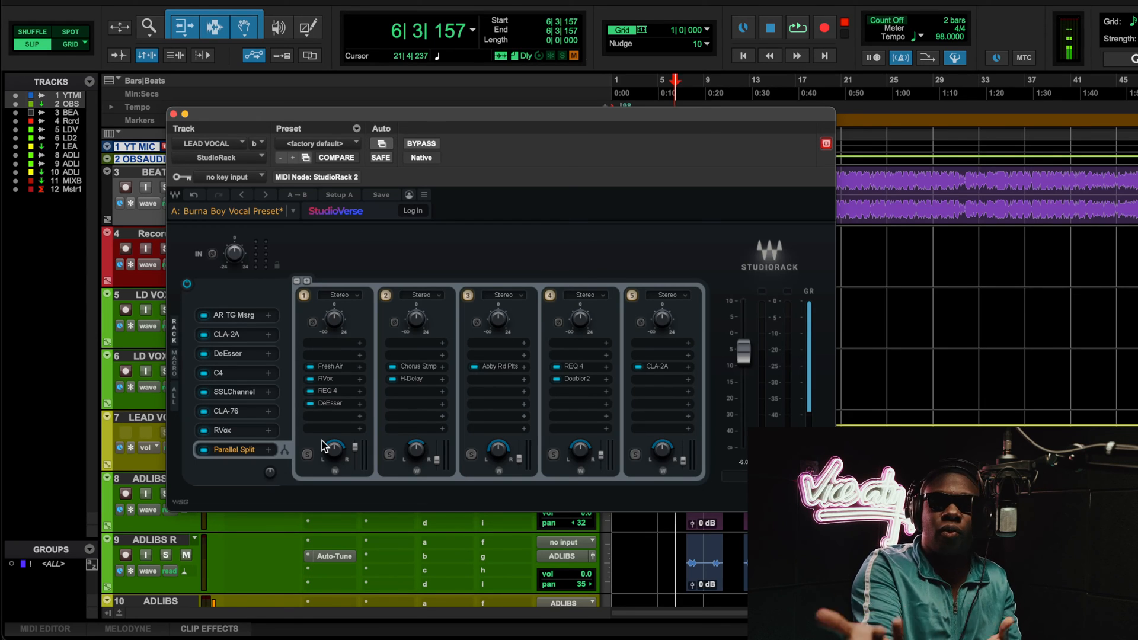
# Step: Open REQ 4 on the first parallel chain and examine the low-cut settings of band 1
pyautogui.click(329, 391)
pyautogui.moveTo(763, 130); pyautogui.dragTo(401, 41)
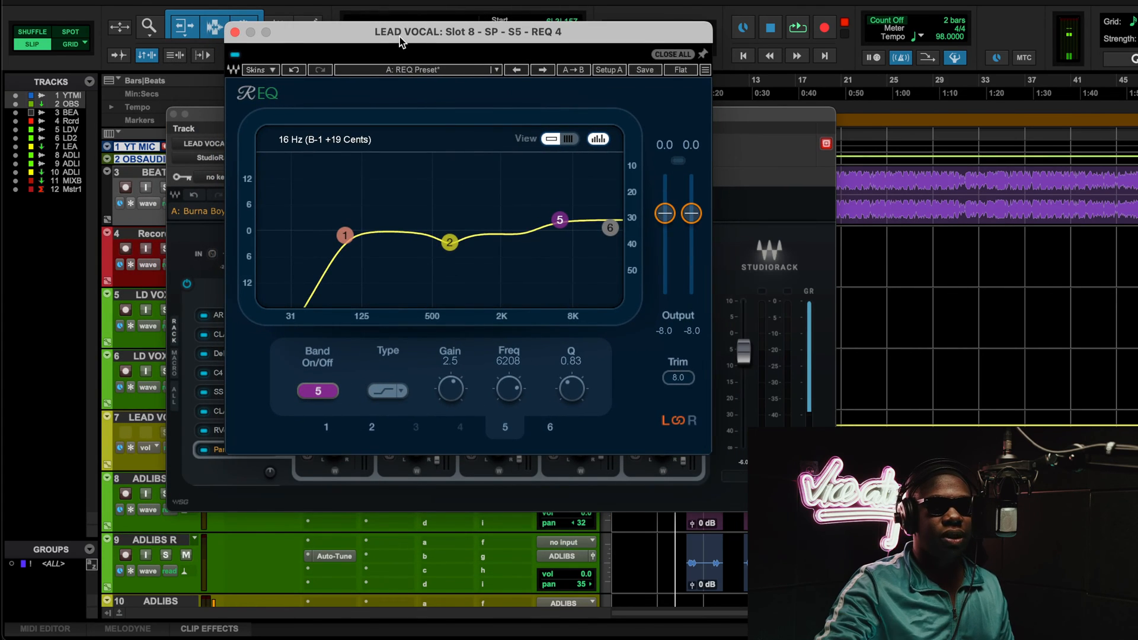
pyautogui.click(345, 235)
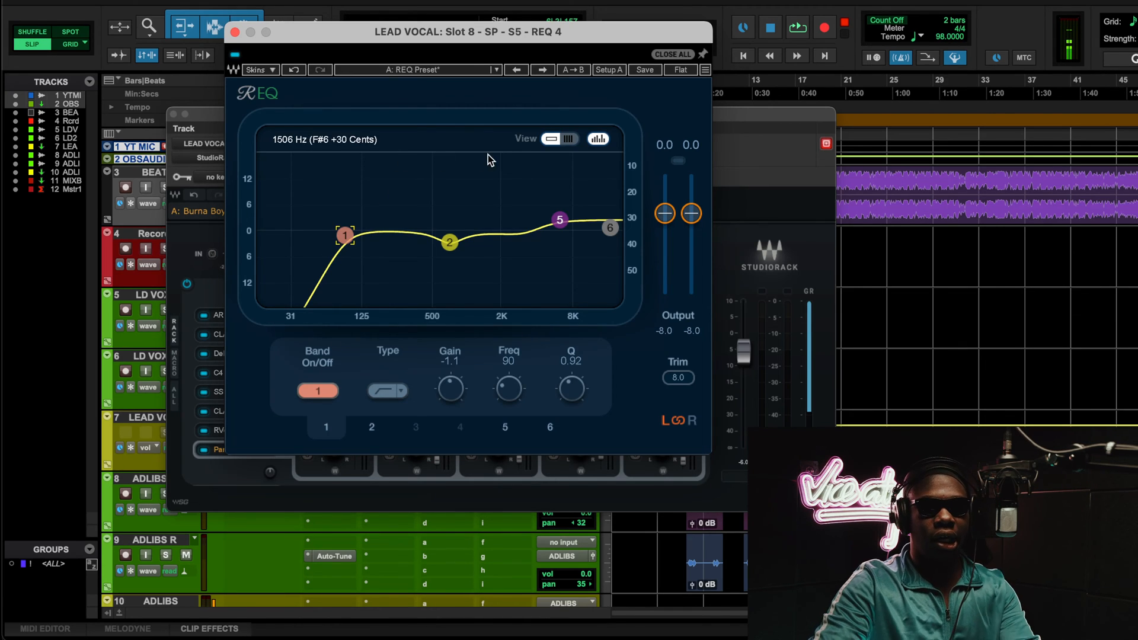
# Step: During playback, try REQ 4 band 1 at 189 Hz, undo the frequency change, and stop playback
pyautogui.press('space')
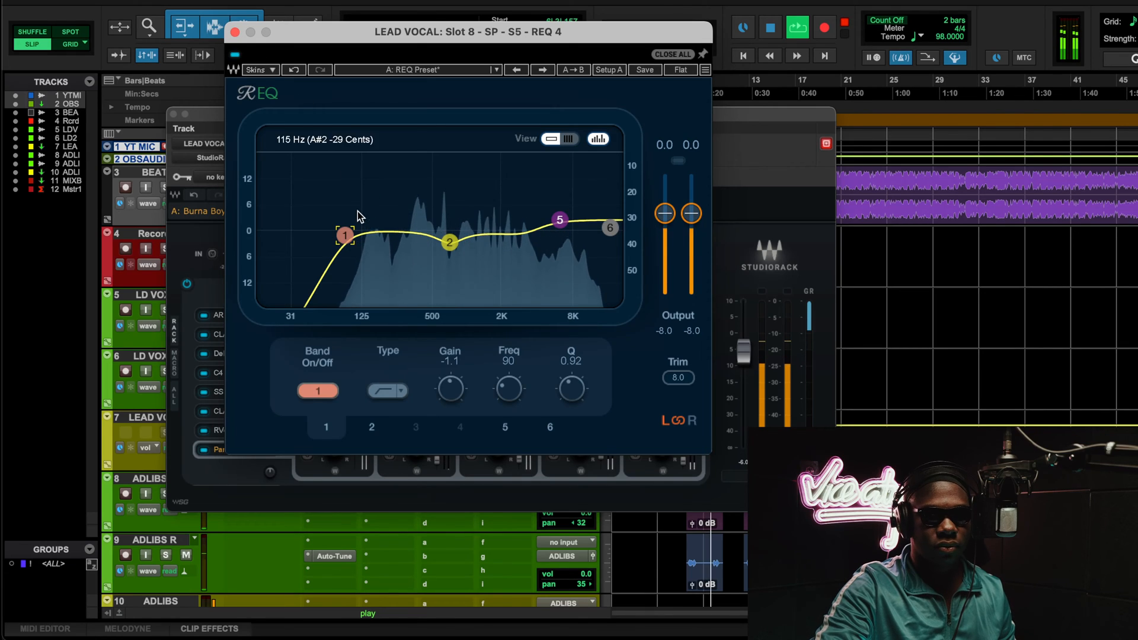
pyautogui.moveTo(344, 235); pyautogui.dragTo(383, 235)
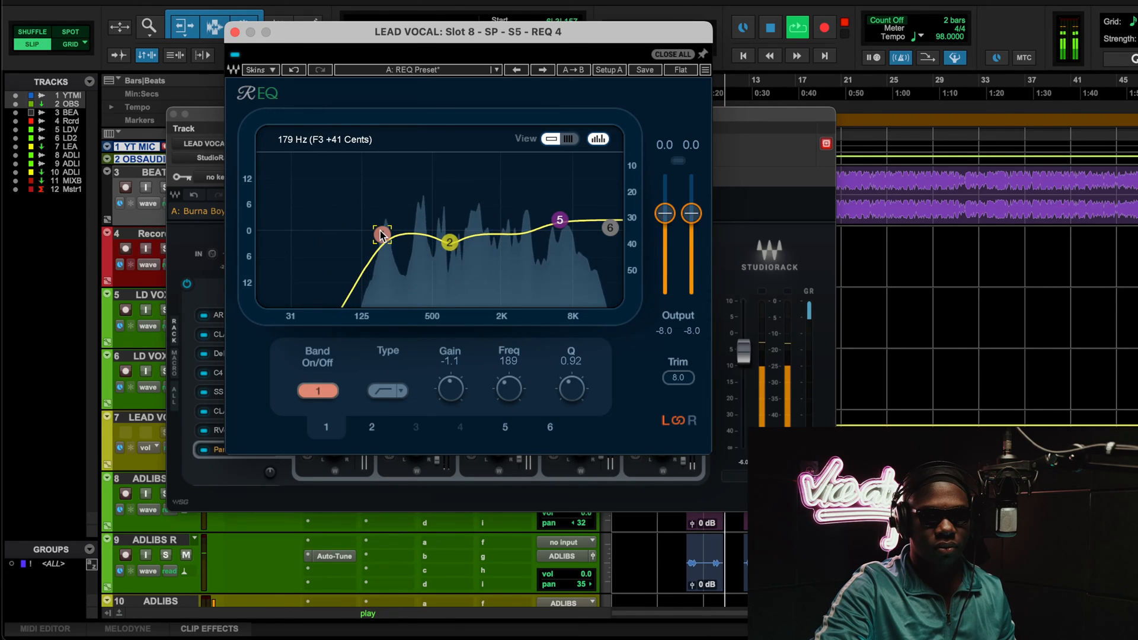
pyautogui.click(296, 70)
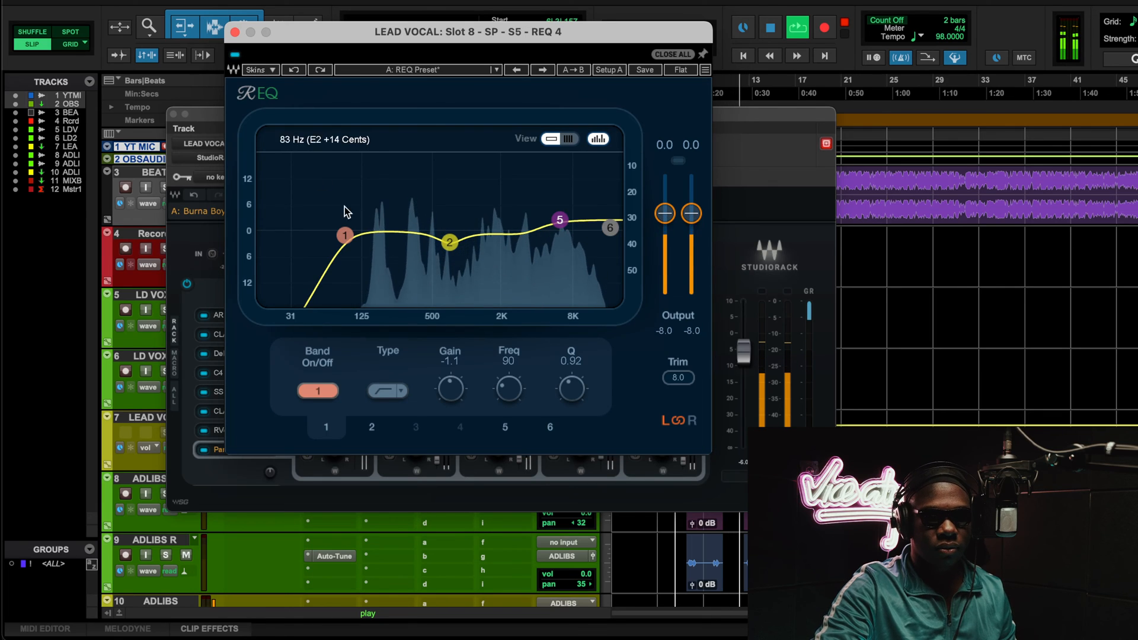
pyautogui.press('space')
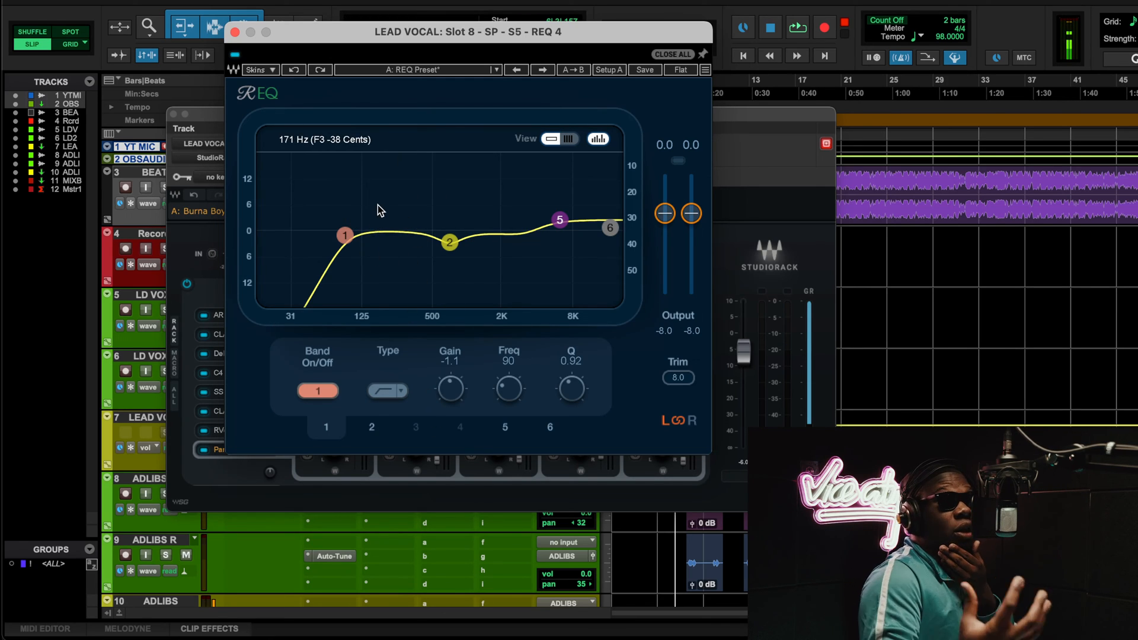
# Step: Inspect REQ 4 band 2, then switch band 1 off and back on to compare the curve
pyautogui.click(450, 243)
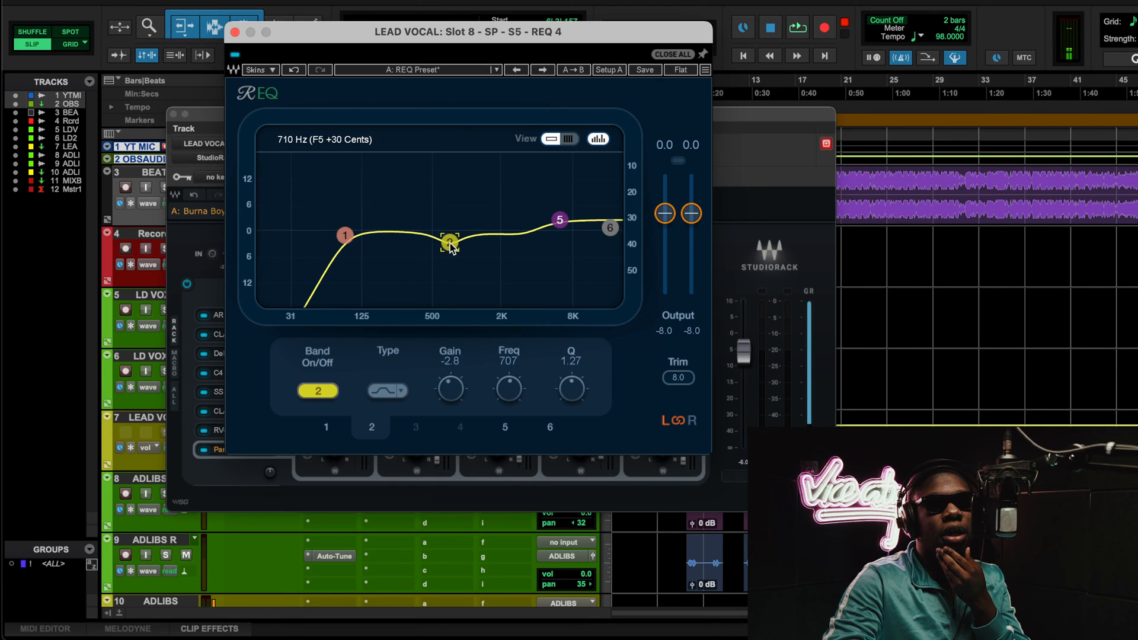
pyautogui.click(345, 235)
pyautogui.doubleClick(345, 235)
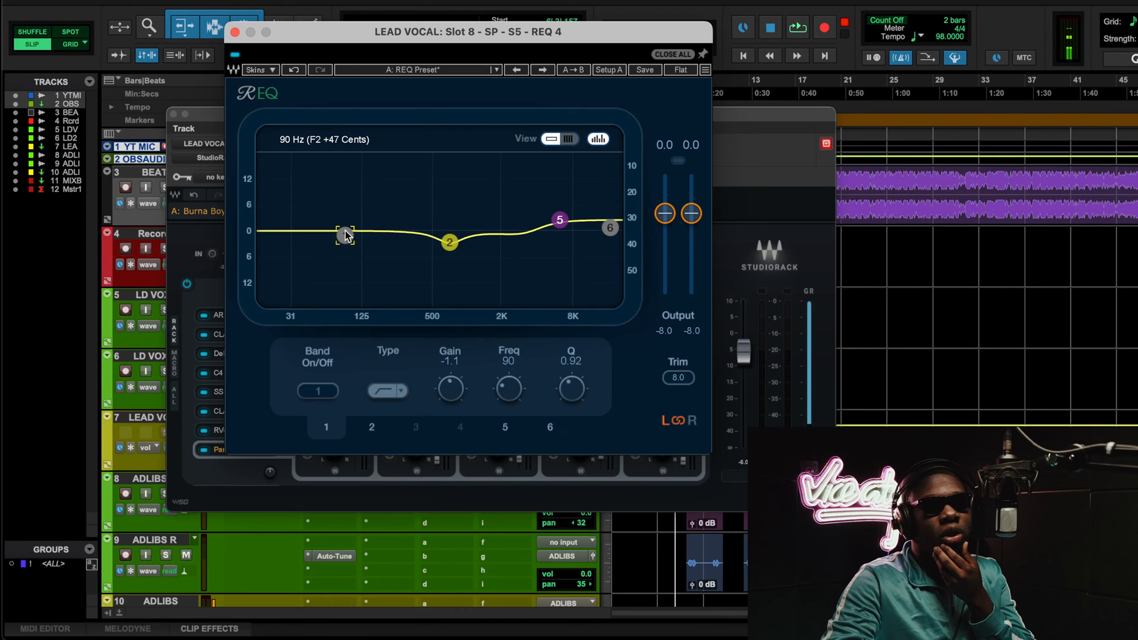
pyautogui.click(333, 393)
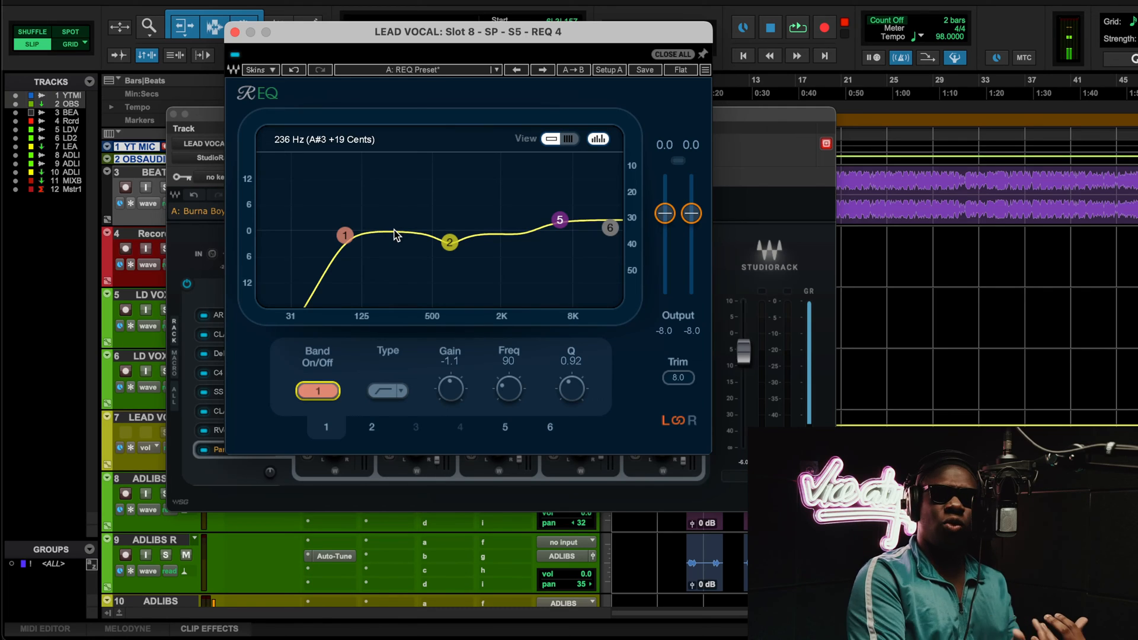
# Step: Adjust REQ 4 band 2 to a gain of -3.1 at 687 Hz and close the equalizer
pyautogui.click(450, 242)
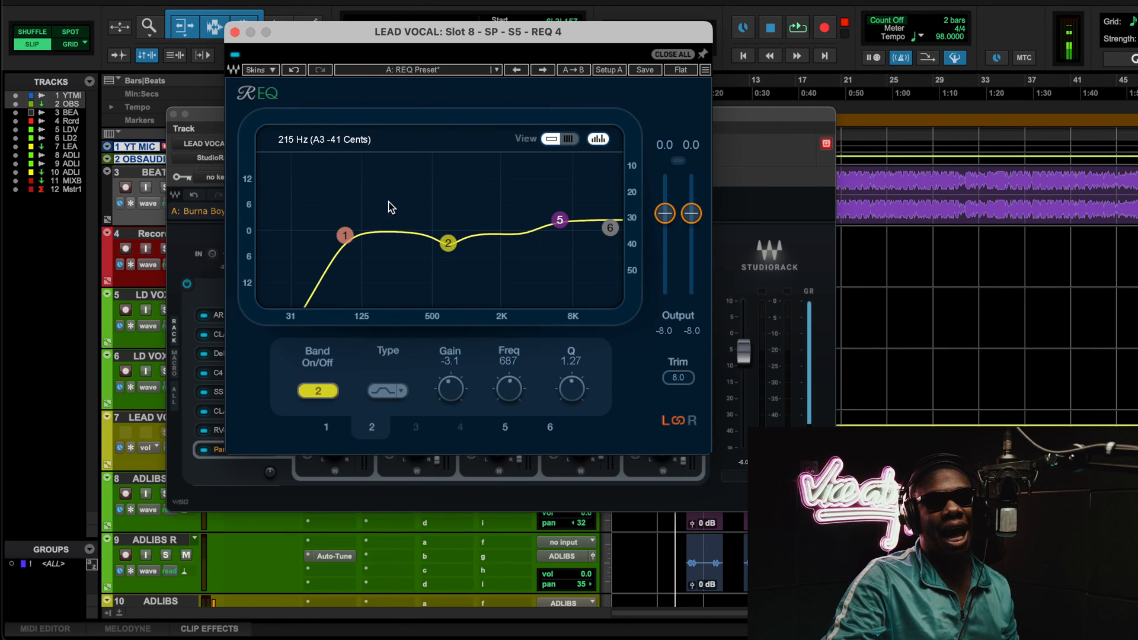
pyautogui.click(235, 32)
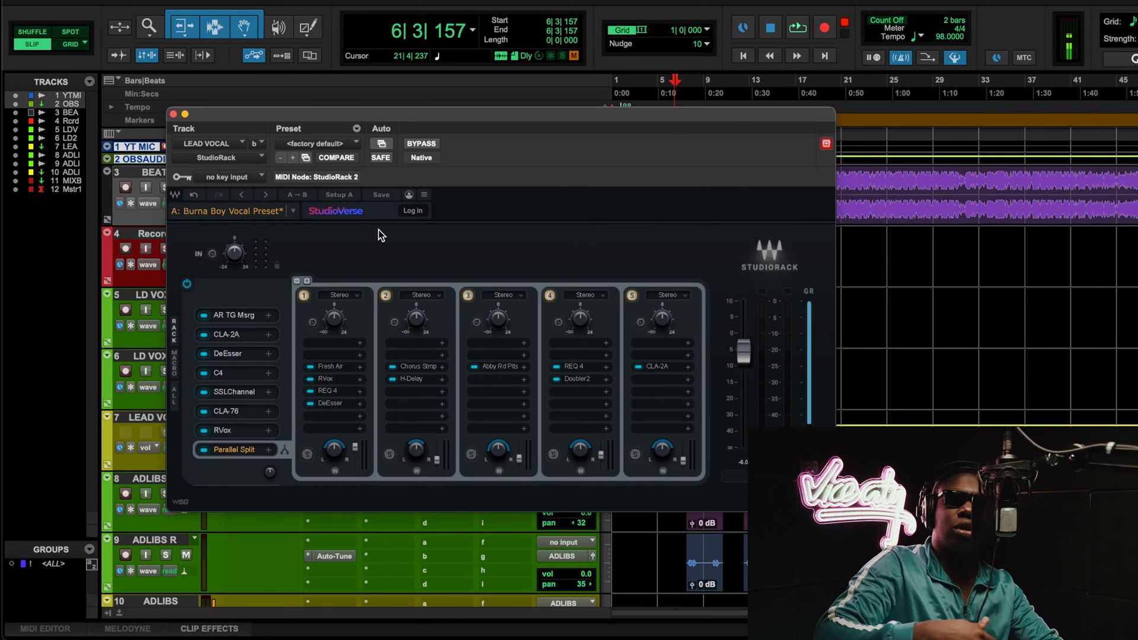
# Step: Open the DeEsser on the first parallel chain and examine its frequency and threshold settings
pyautogui.click(331, 403)
pyautogui.moveTo(611, 233); pyautogui.dragTo(454, 181)
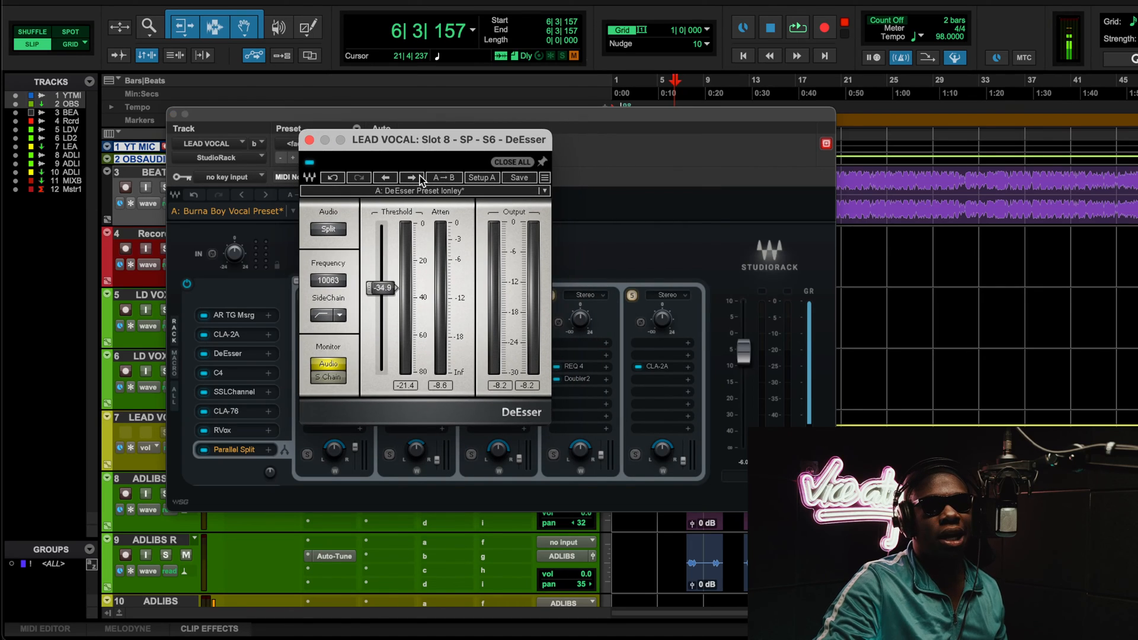
pyautogui.moveTo(420, 147); pyautogui.dragTo(485, 153)
# Step: Reopen REQ 4 on the first parallel chain, review its curve once more, and close it
pyautogui.click(326, 395)
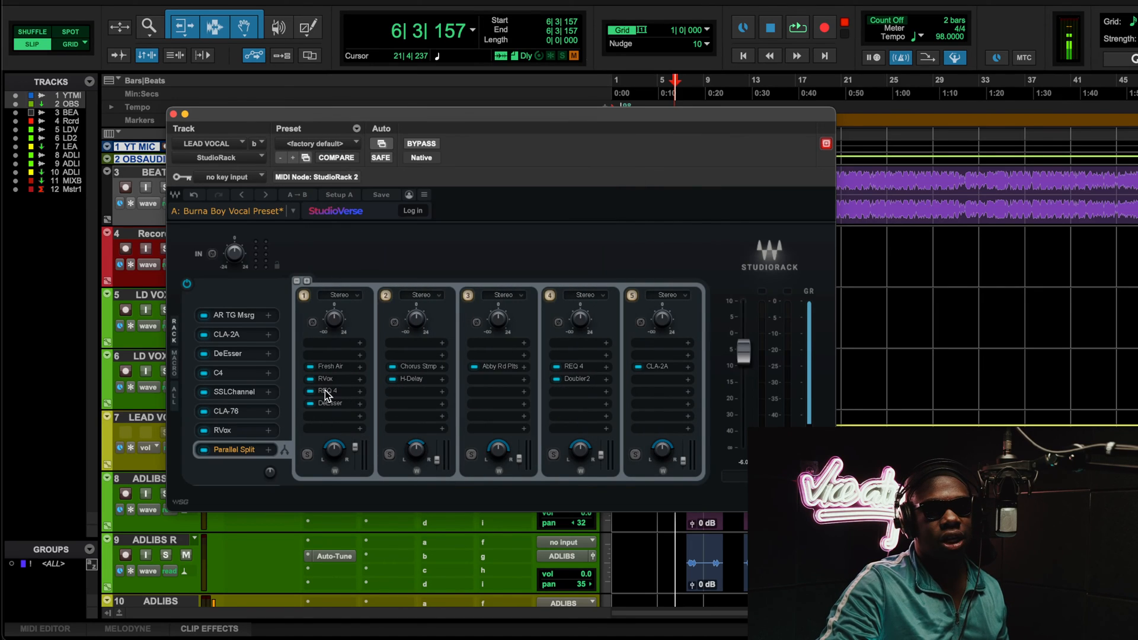
pyautogui.click(326, 393)
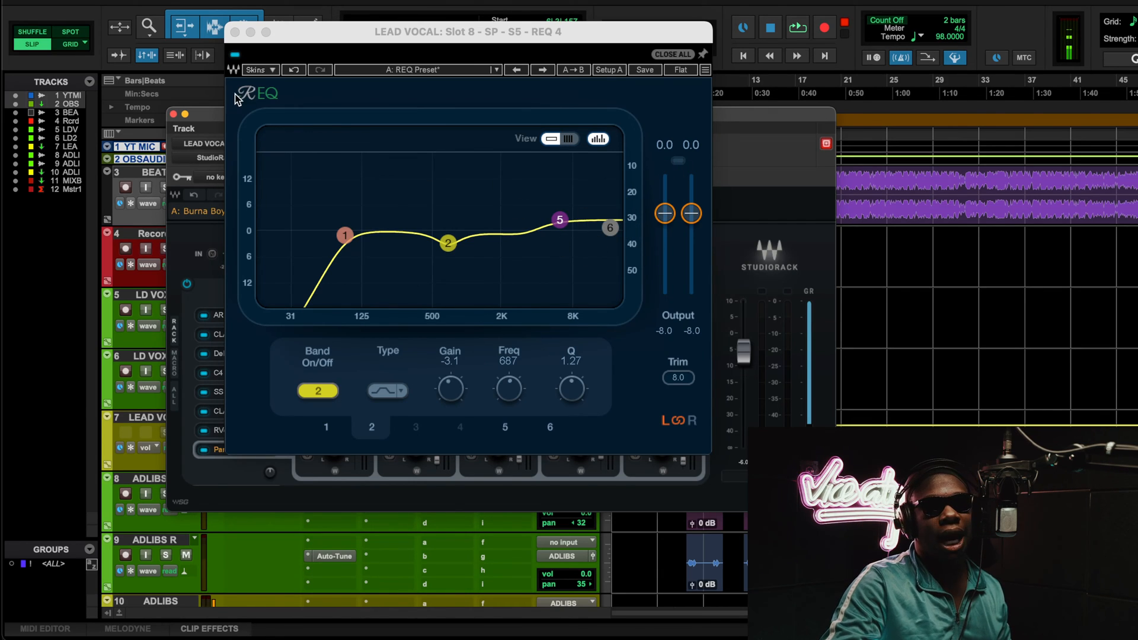
pyautogui.click(234, 32)
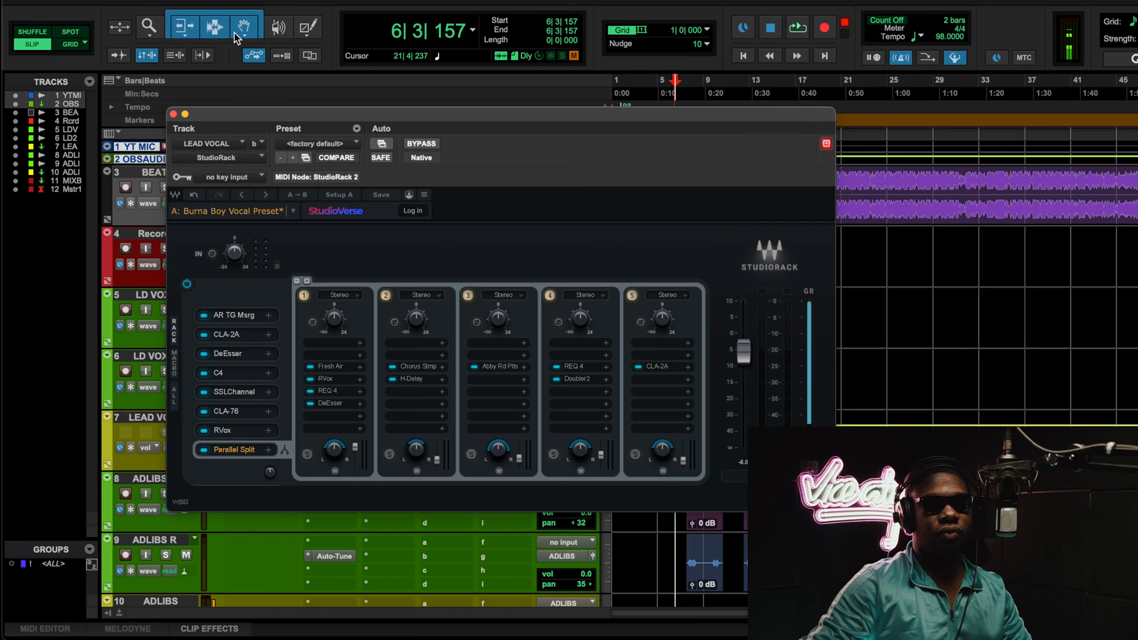
# Step: Open the chorus pedal and H-Delay on the second parallel chain in turn and examine their settings
pyautogui.click(418, 367)
pyautogui.moveTo(585, 229); pyautogui.dragTo(414, 156)
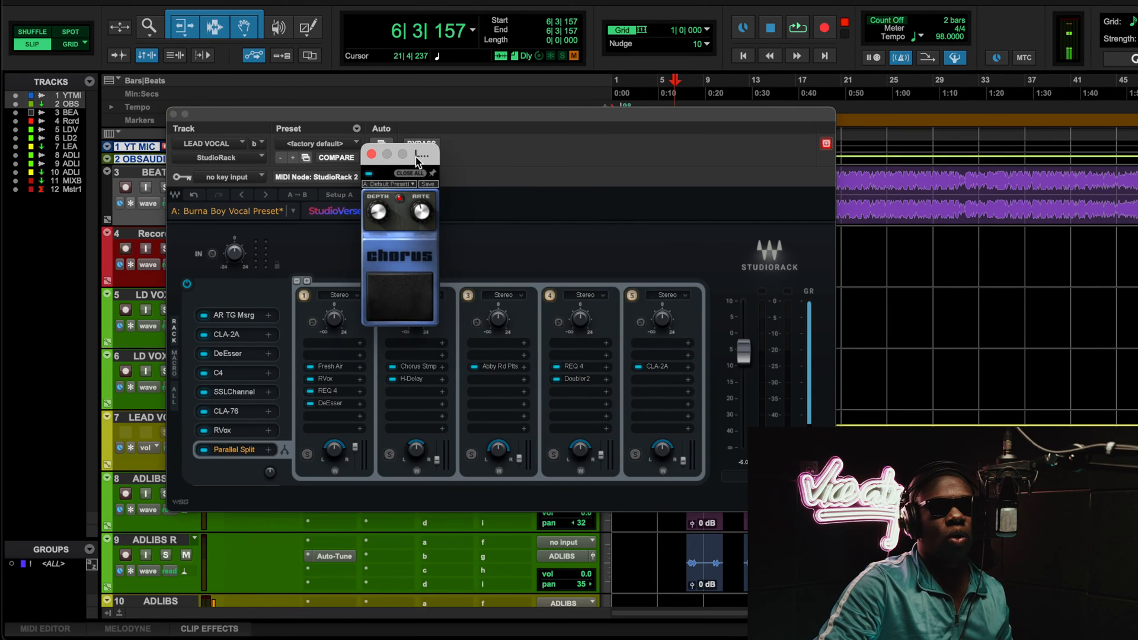
pyautogui.click(423, 379)
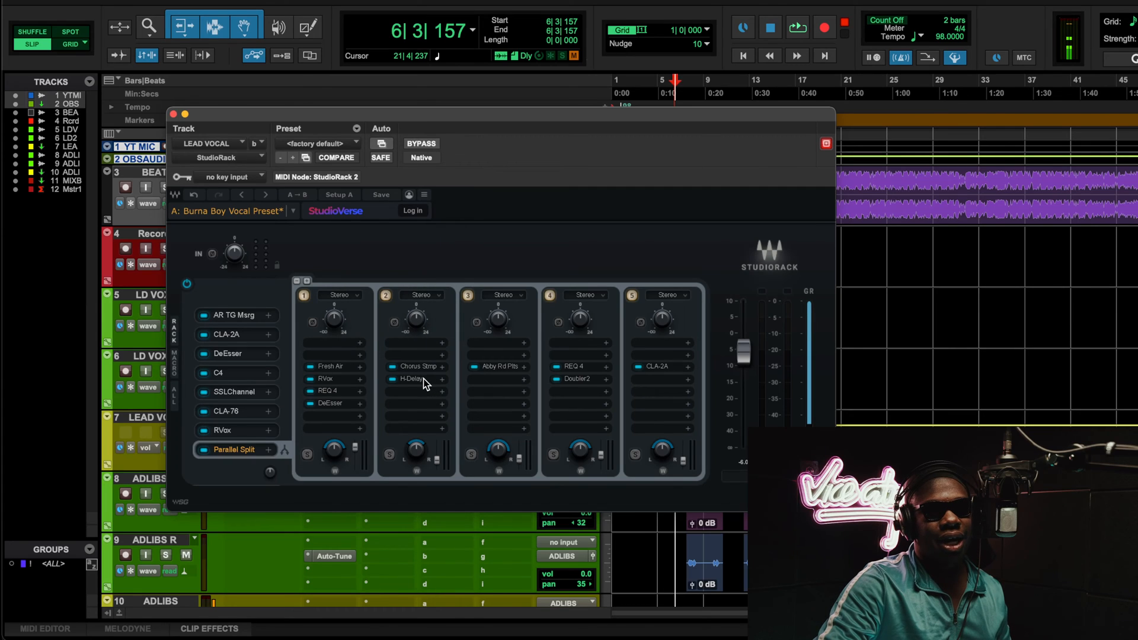
pyautogui.click(423, 378)
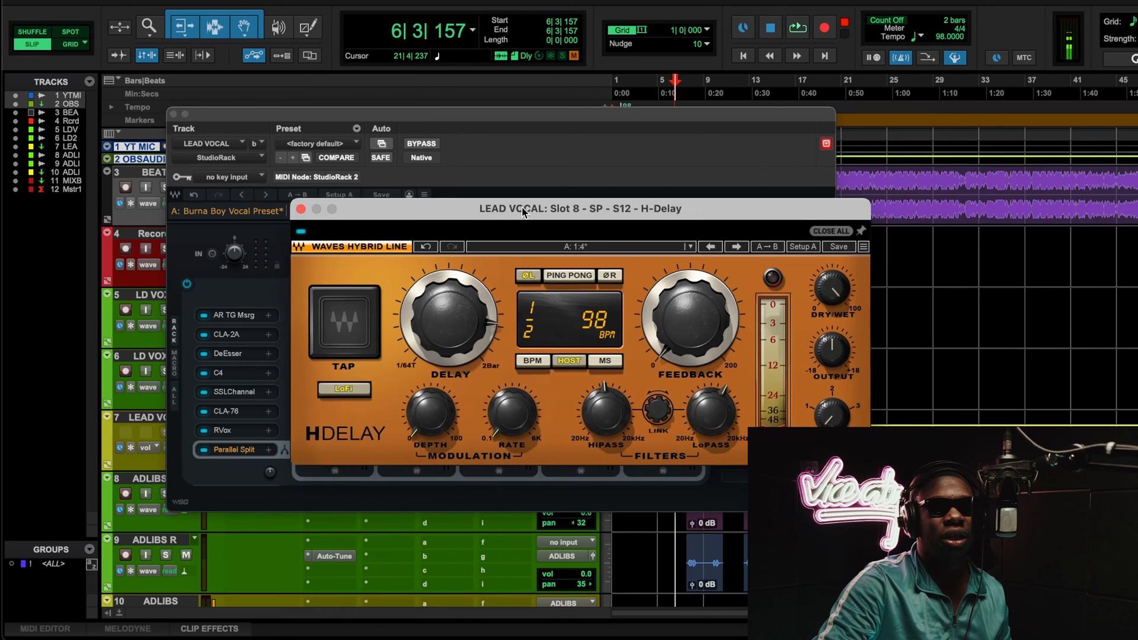
pyautogui.moveTo(522, 211); pyautogui.dragTo(425, 199)
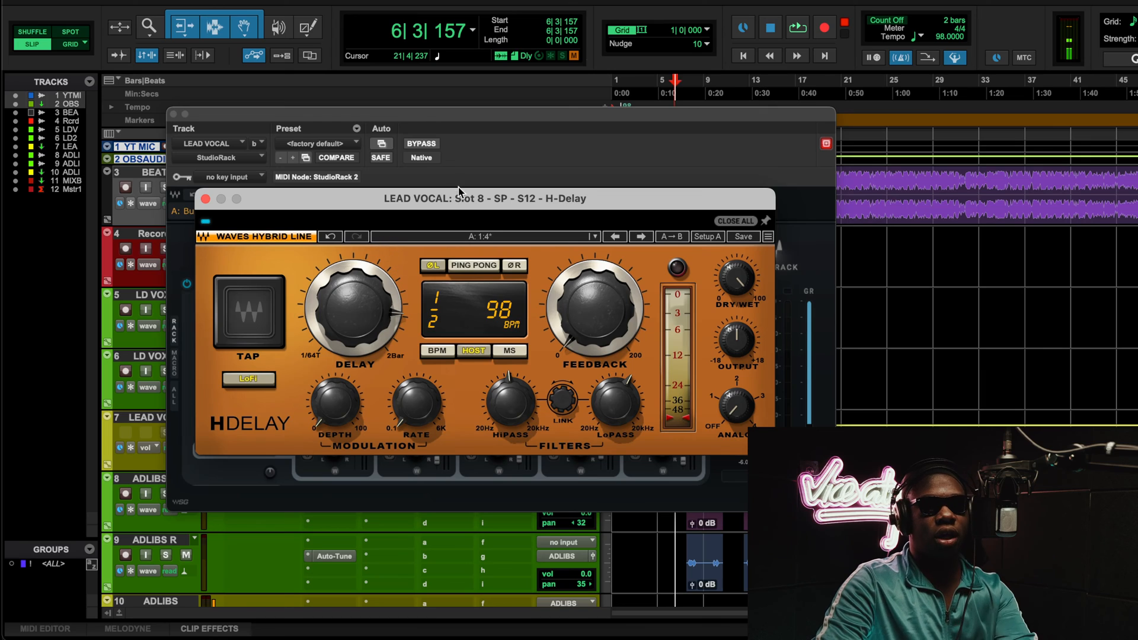
# Step: Start playback, return to the rack, and raise the second parallel chain's fader to about 5.7
pyautogui.press('space')
pyautogui.click(535, 146)
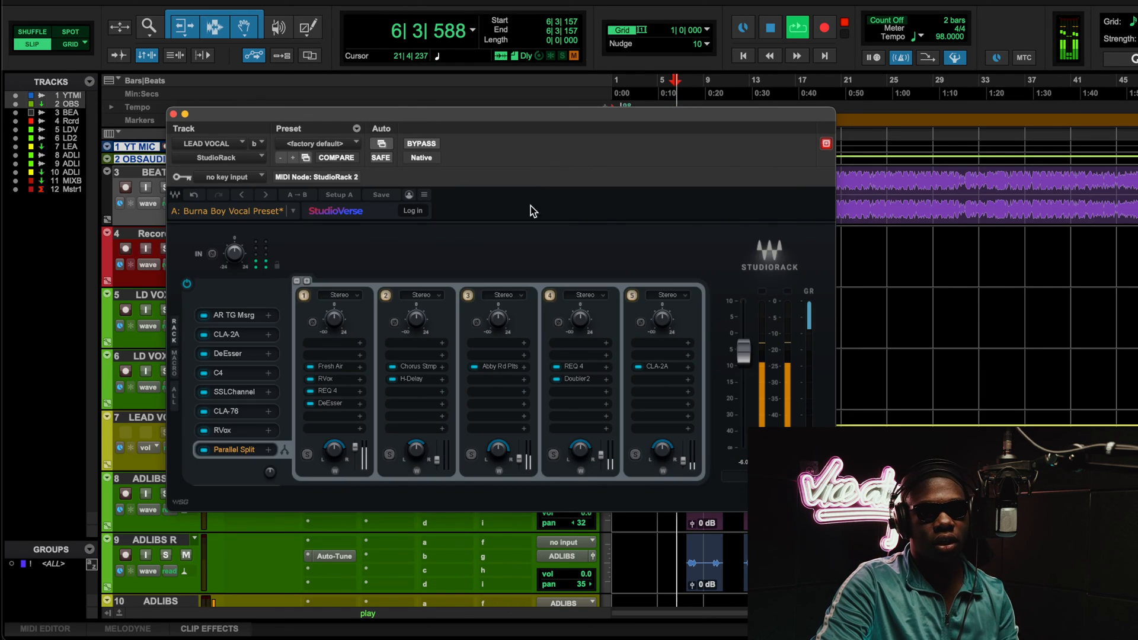
pyautogui.moveTo(437, 460); pyautogui.dragTo(437, 440)
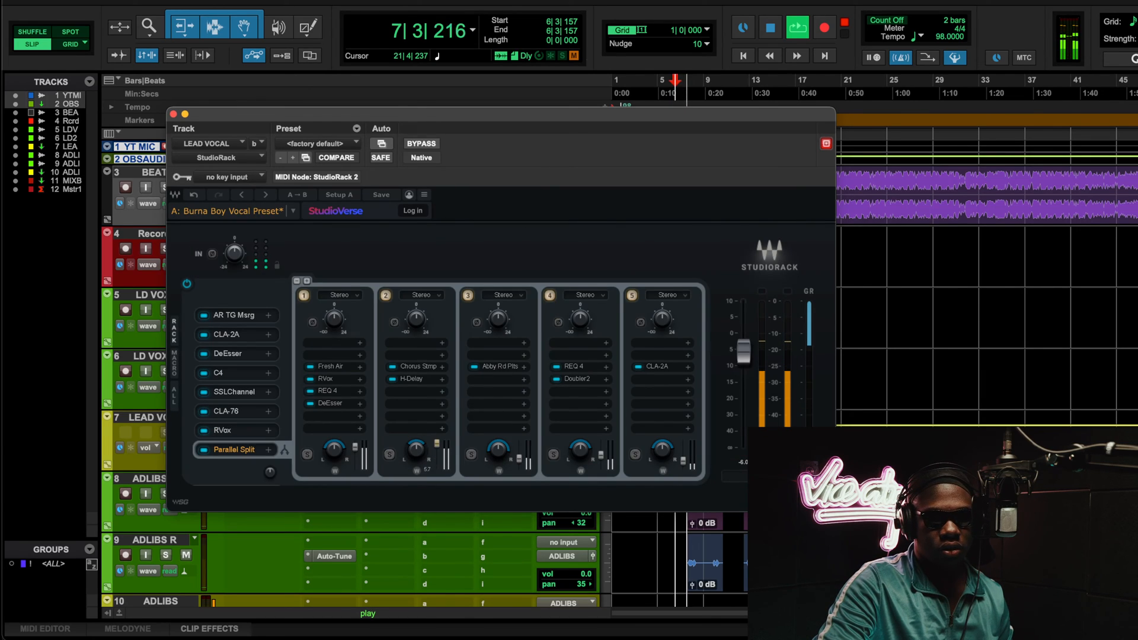
# Step: Audition the second parallel chain with the chorus pedal bypassed and re-enabled, undo the chain's fader raise, and stop playback
pyautogui.click(393, 367)
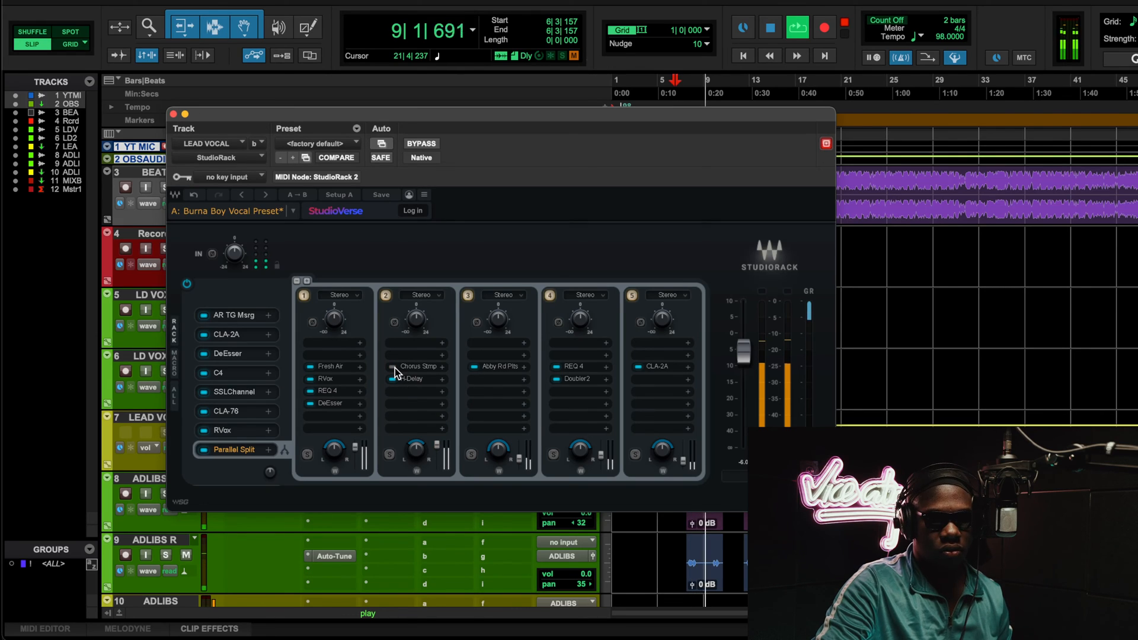
pyautogui.click(393, 367)
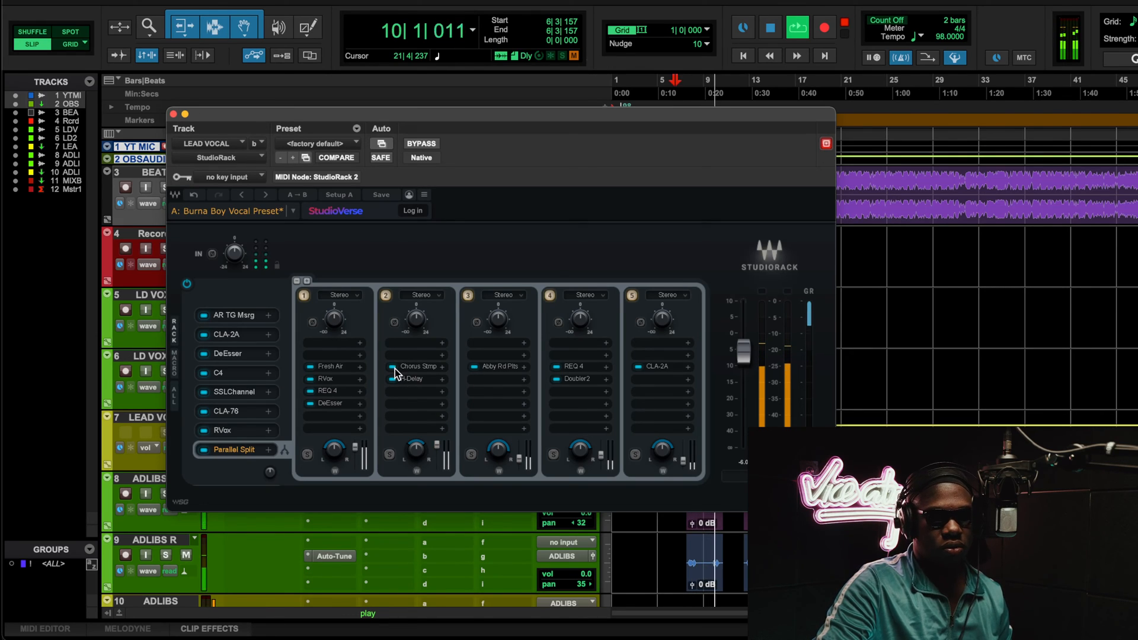
pyautogui.moveTo(440, 447)
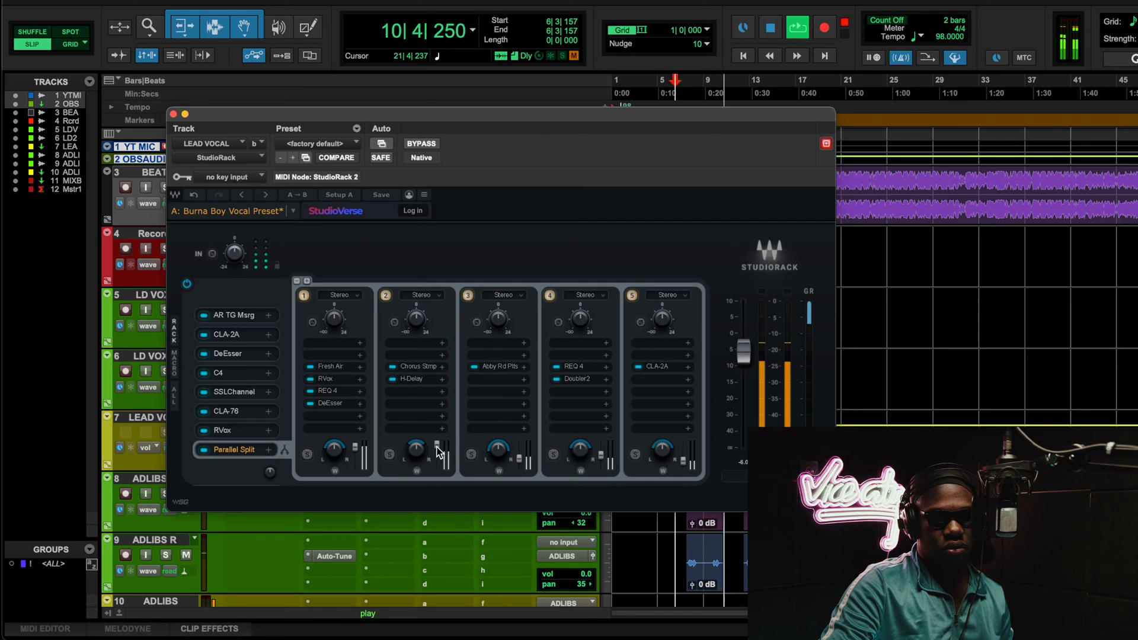
pyautogui.click(193, 196)
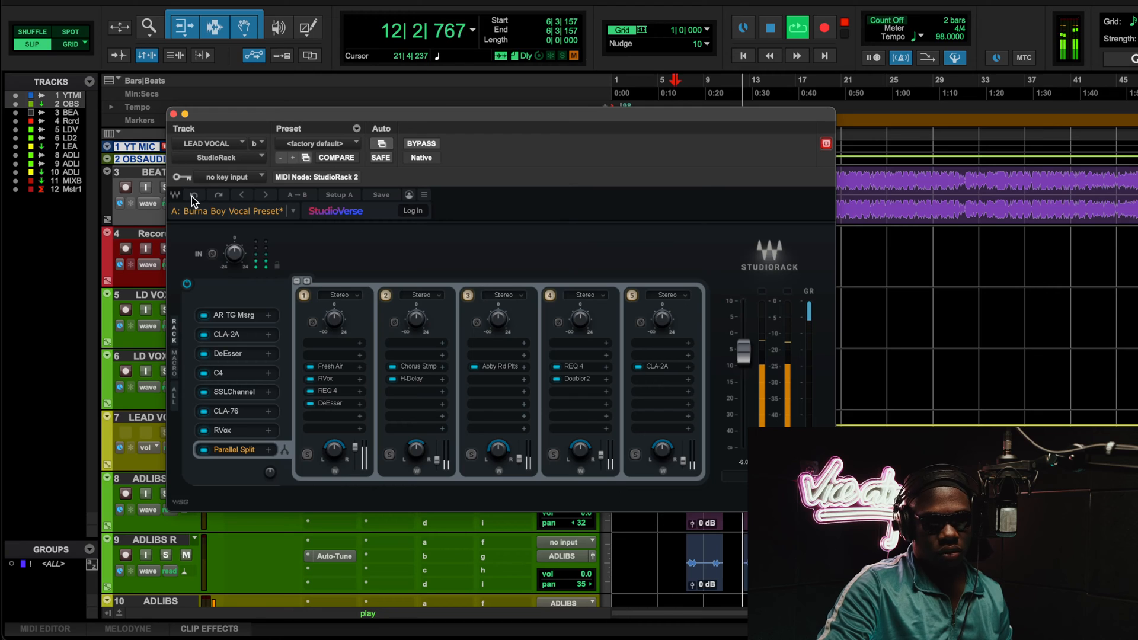
pyautogui.press('space')
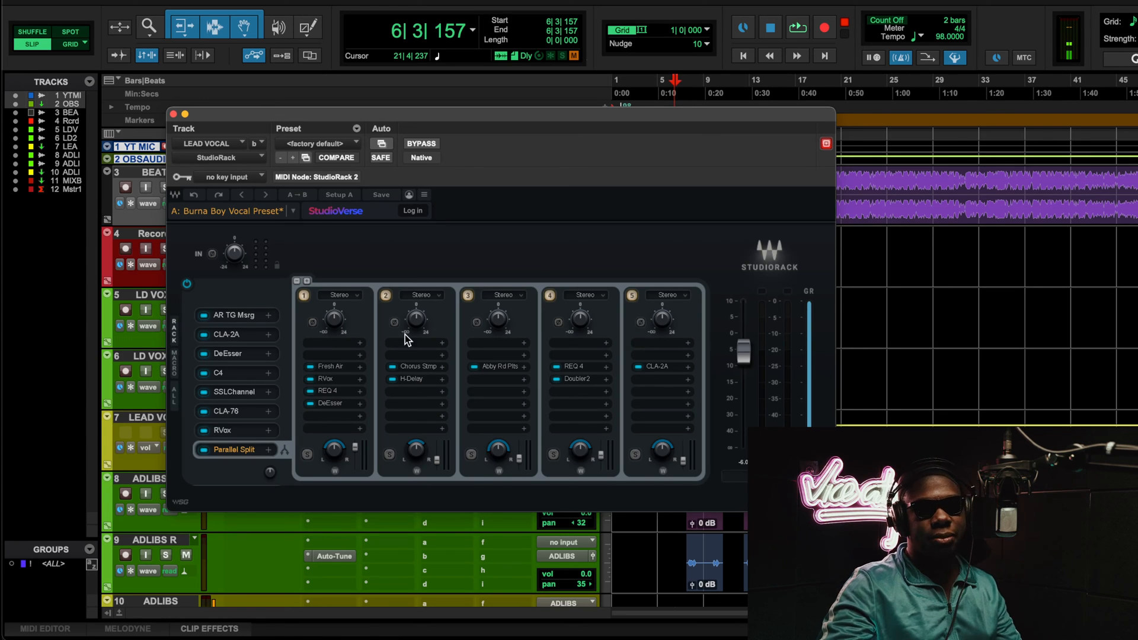
# Step: Open Abbey Road Plates on the third parallel chain and examine its treble, predelay and drive settings
pyautogui.click(503, 365)
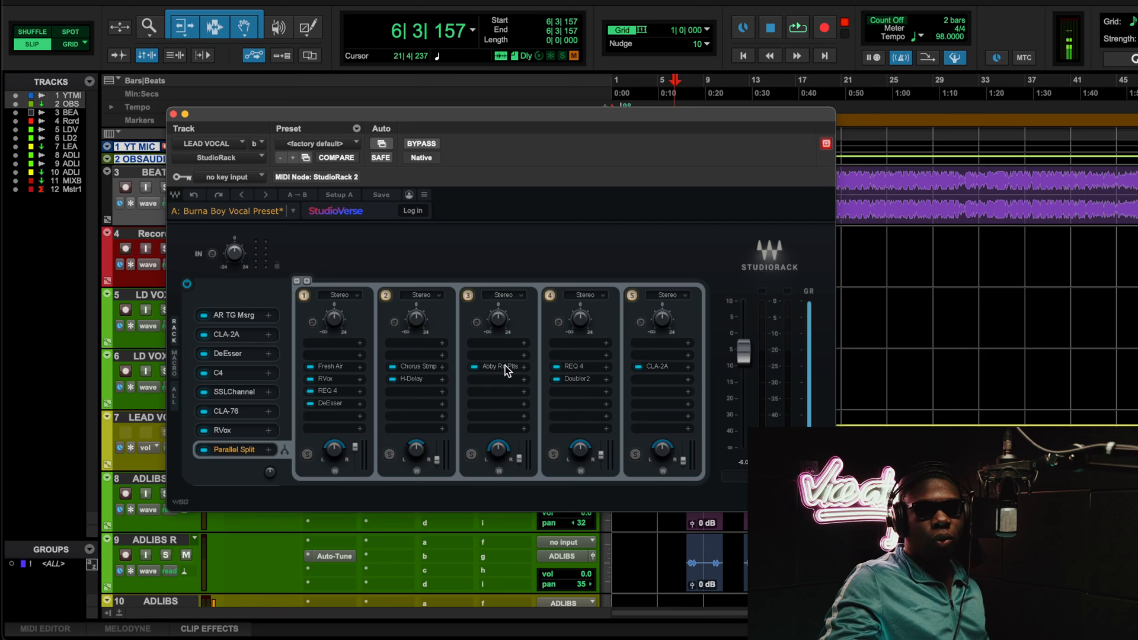
pyautogui.moveTo(631, 104); pyautogui.dragTo(575, 70)
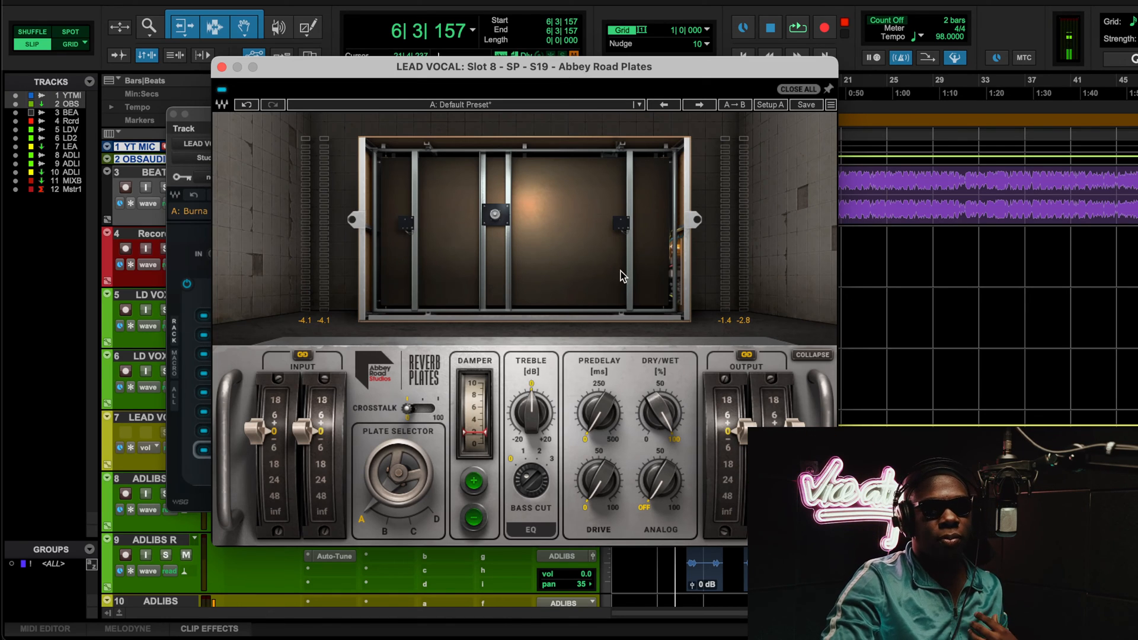
pyautogui.moveTo(531, 412)
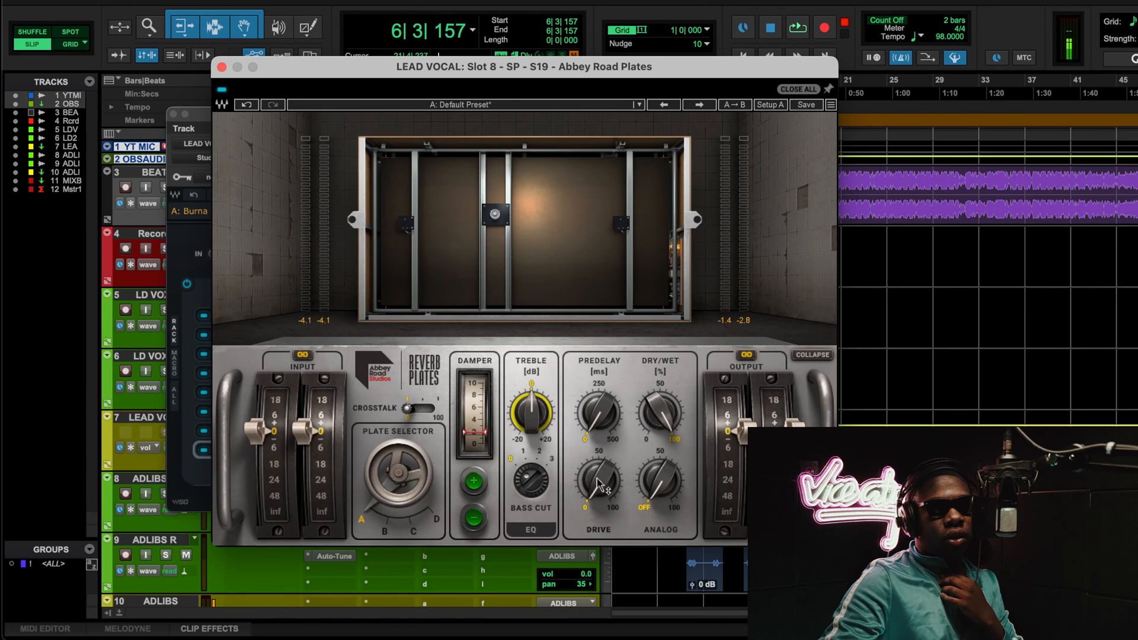
pyautogui.moveTo(599, 480); pyautogui.dragTo(599, 471)
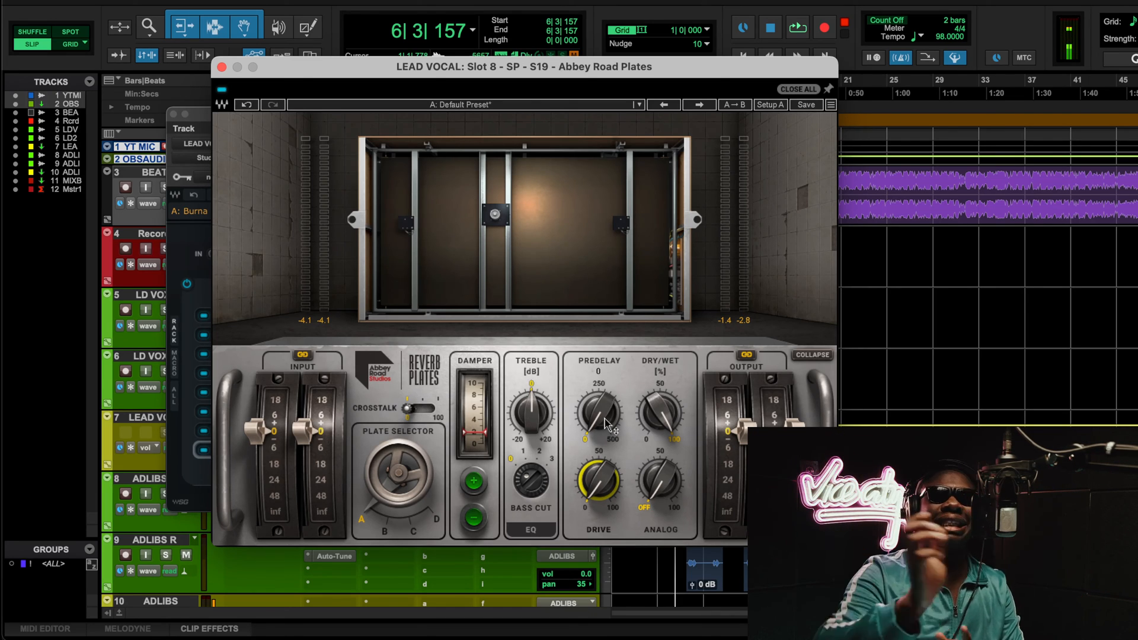
# Step: During playback, audition the third parallel chain with a raised fader and the plate reverb's treble at -20 and 10.6 dB, and restore both settings
pyautogui.press('space')
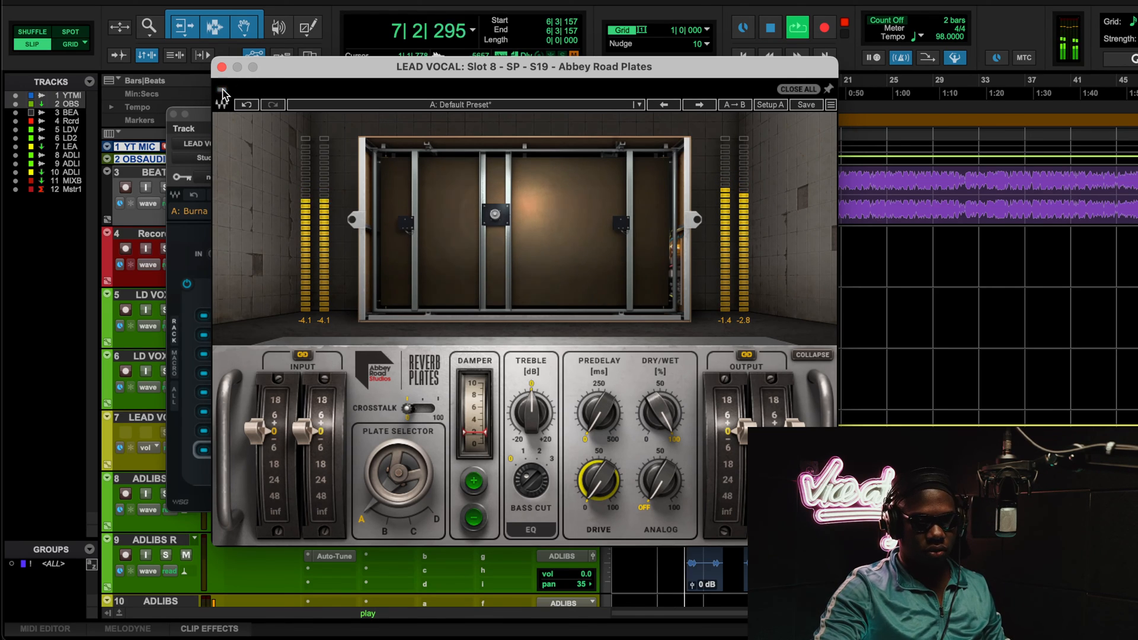
pyautogui.click(204, 118)
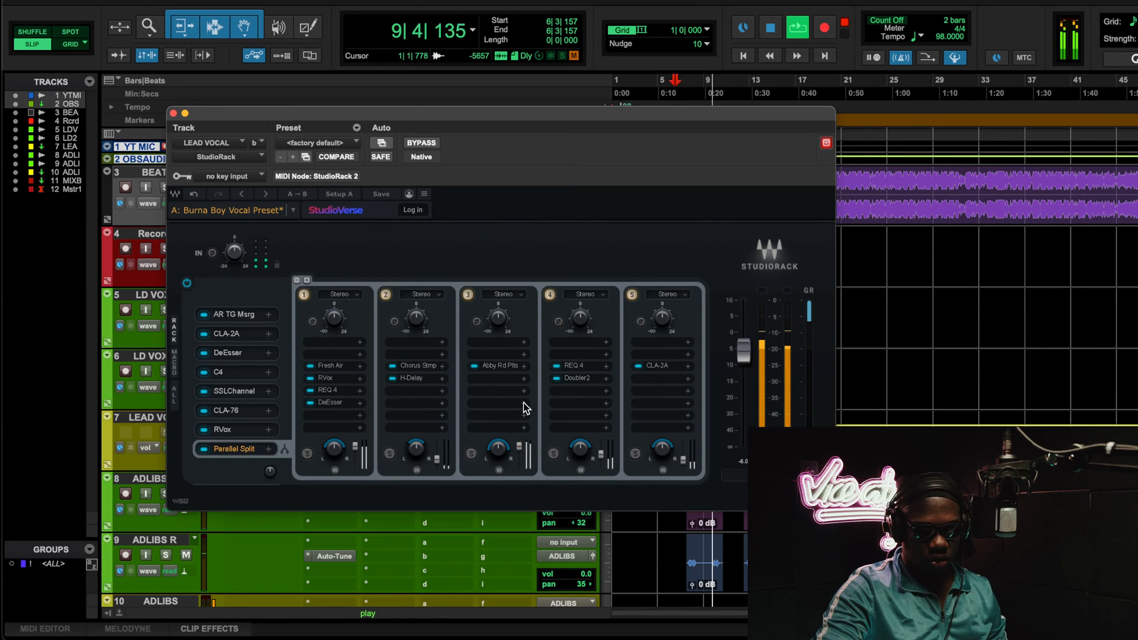
pyautogui.click(511, 366)
pyautogui.moveTo(535, 408); pyautogui.dragTo(534, 470)
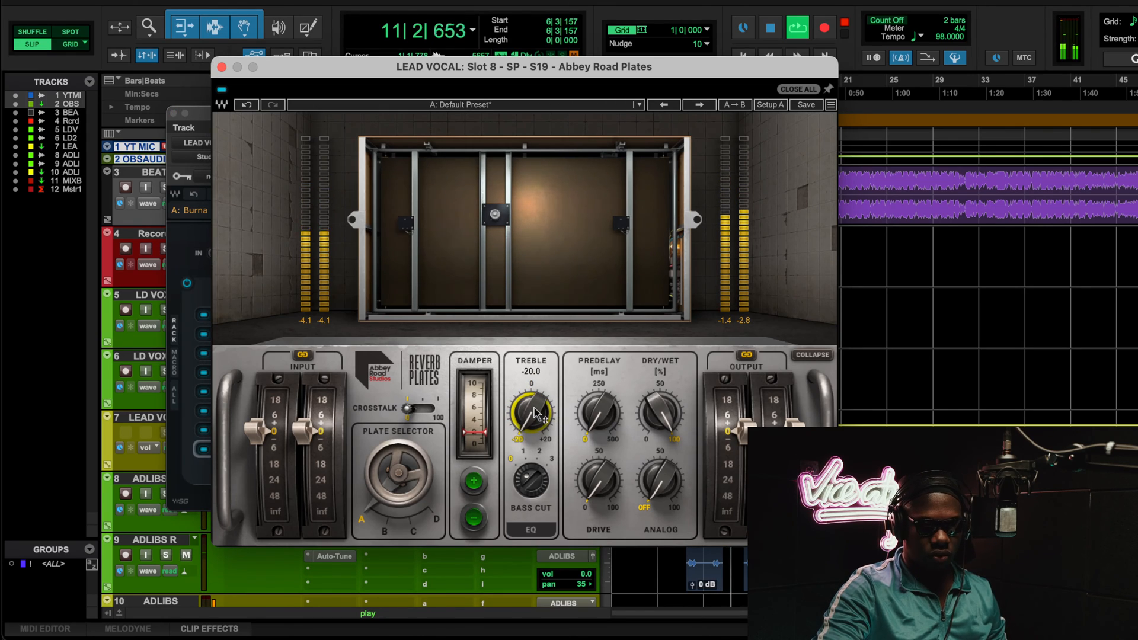
pyautogui.moveTo(534, 415); pyautogui.dragTo(534, 344)
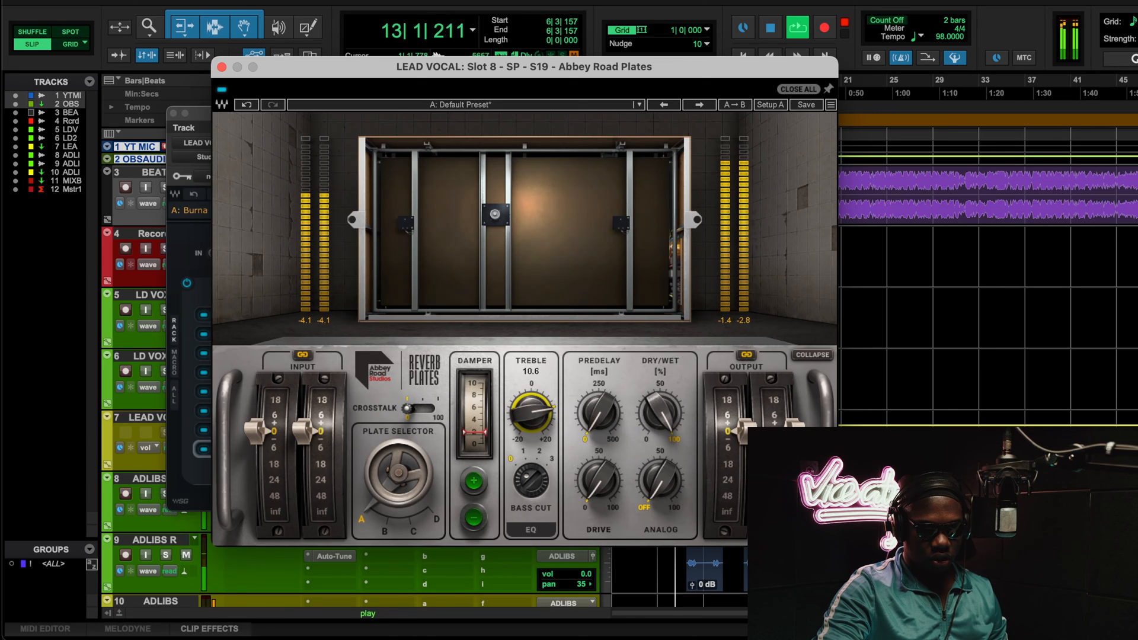
pyautogui.moveTo(539, 409)
pyautogui.mouseDown()
pyautogui.moveTo(538, 427)
pyautogui.moveTo(537, 406)
pyautogui.mouseUp()
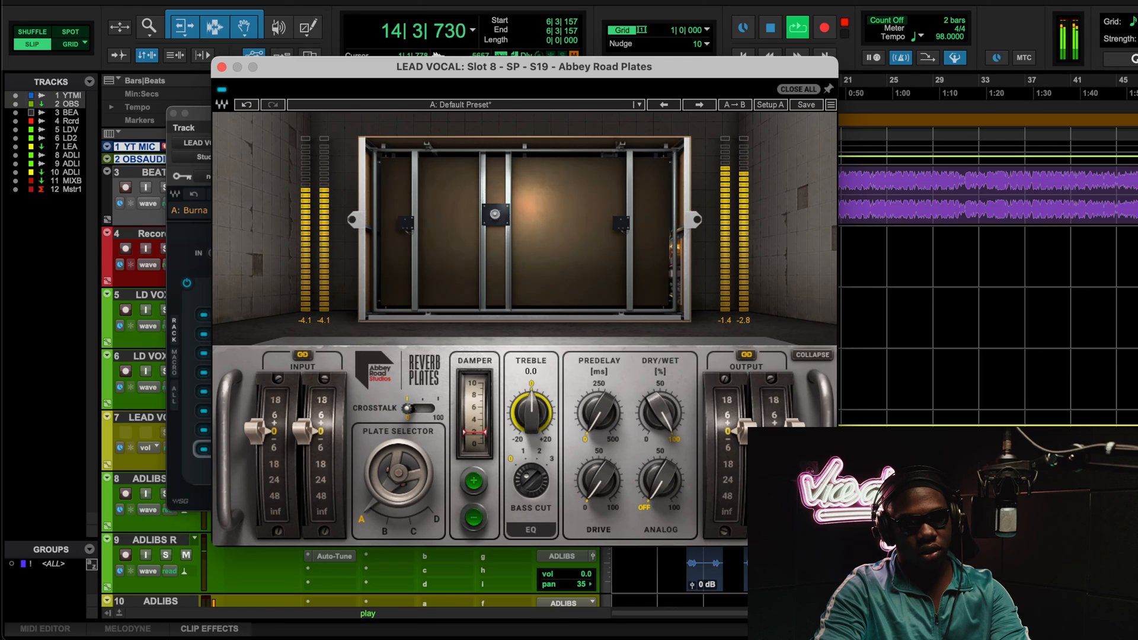
pyautogui.press('space')
pyautogui.click(221, 67)
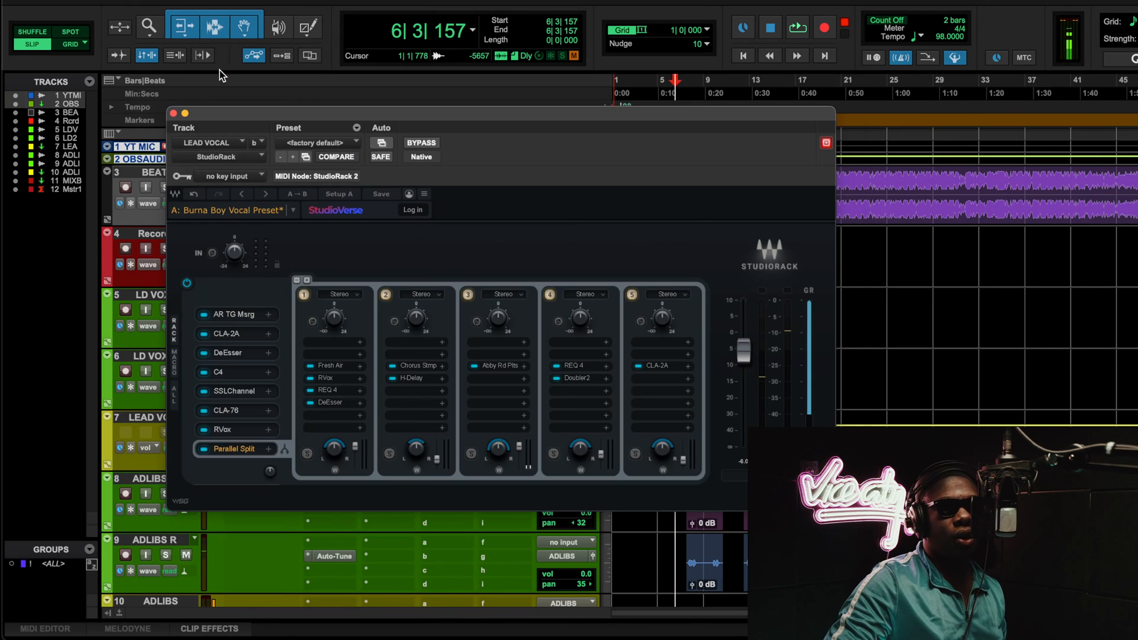
pyautogui.moveTo(519, 448); pyautogui.dragTo(522, 463)
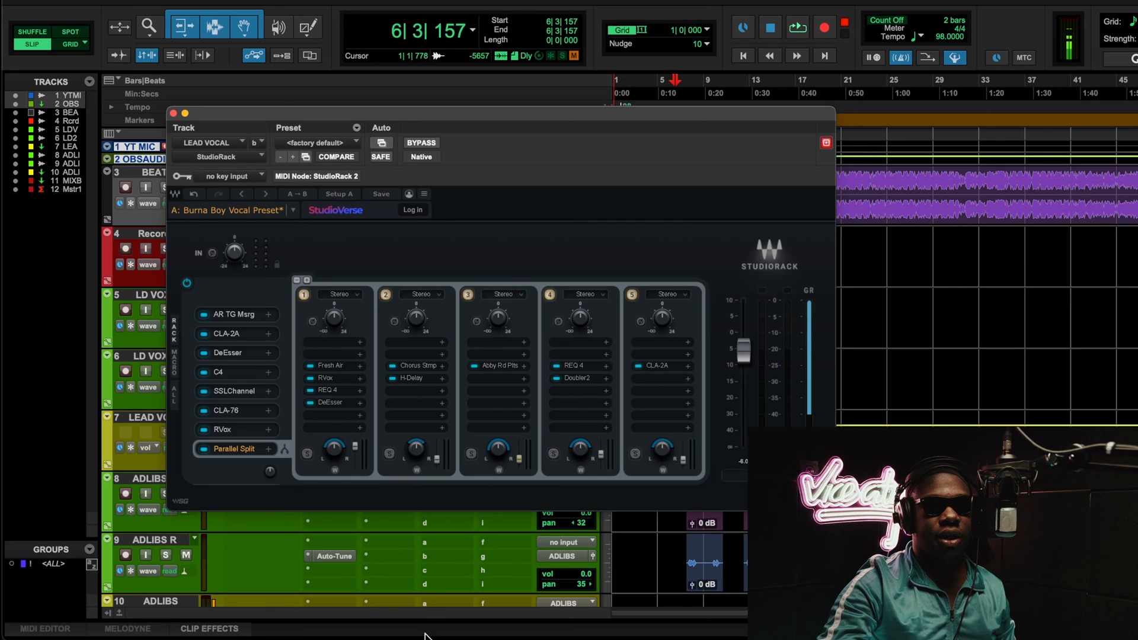
# Step: Open REQ 4 and Doubler2 on the fourth parallel chain in turn, examine their settings, and close them
pyautogui.click(573, 365)
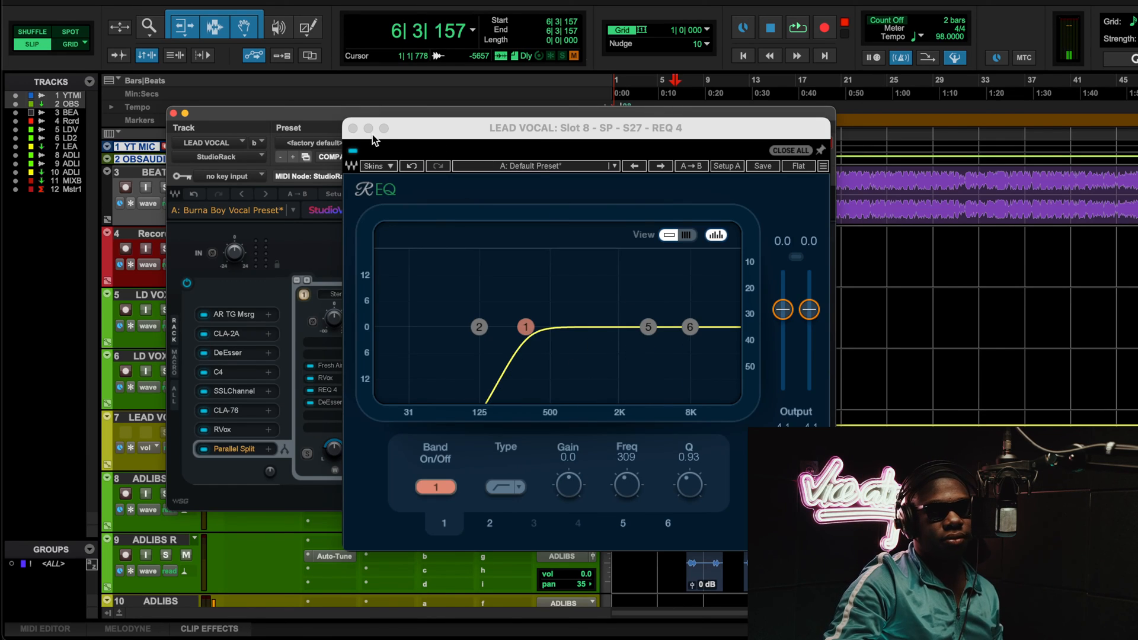
pyautogui.click(352, 128)
pyautogui.click(575, 383)
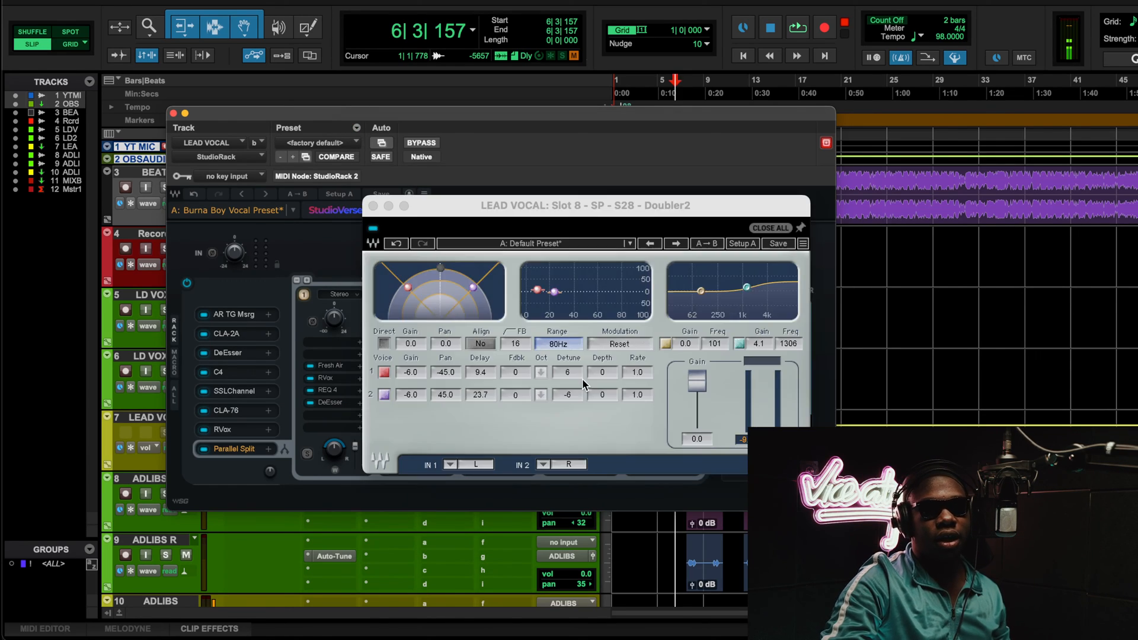
pyautogui.moveTo(399, 210); pyautogui.dragTo(309, 211)
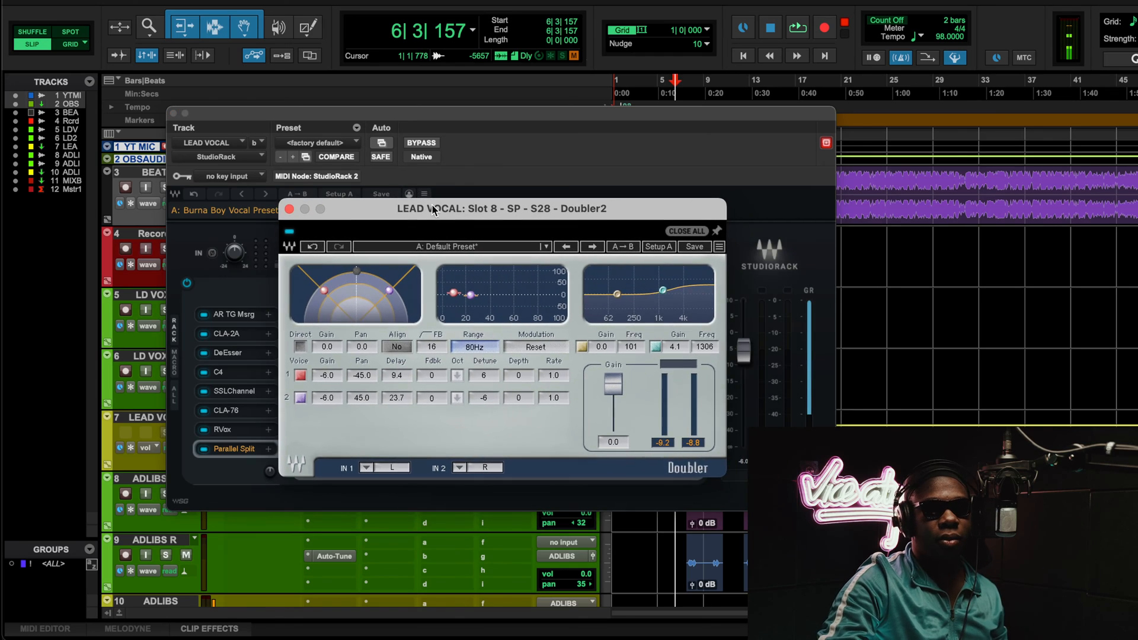
pyautogui.click(289, 210)
# Step: Open the CLA-2A on the fifth parallel chain and examine its gain and peak reduction settings
pyautogui.click(658, 366)
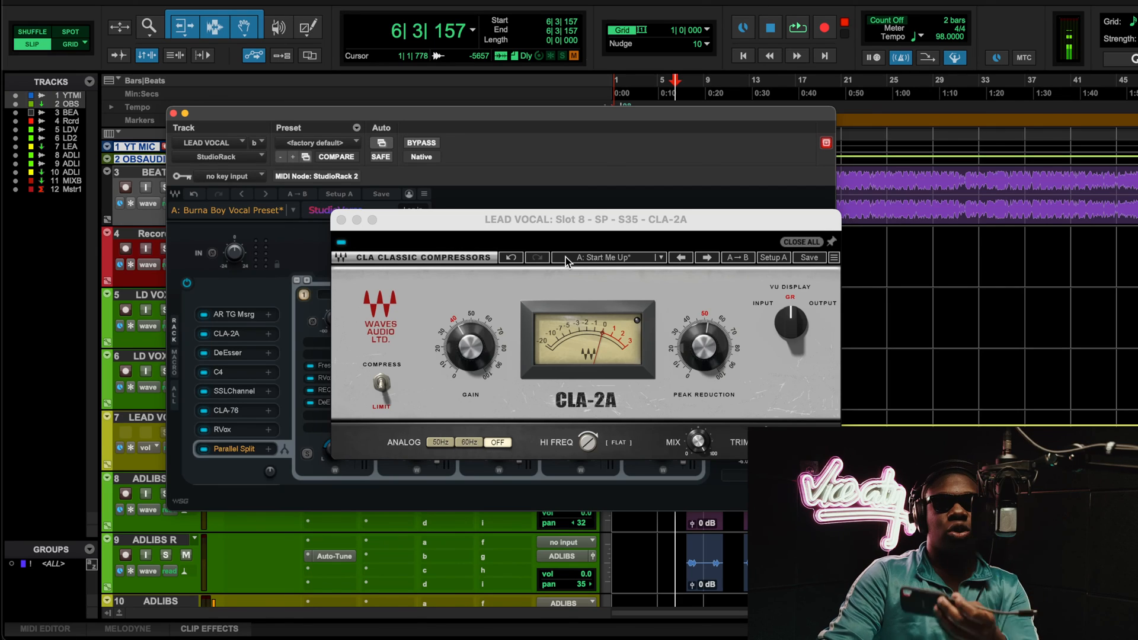
pyautogui.click(341, 220)
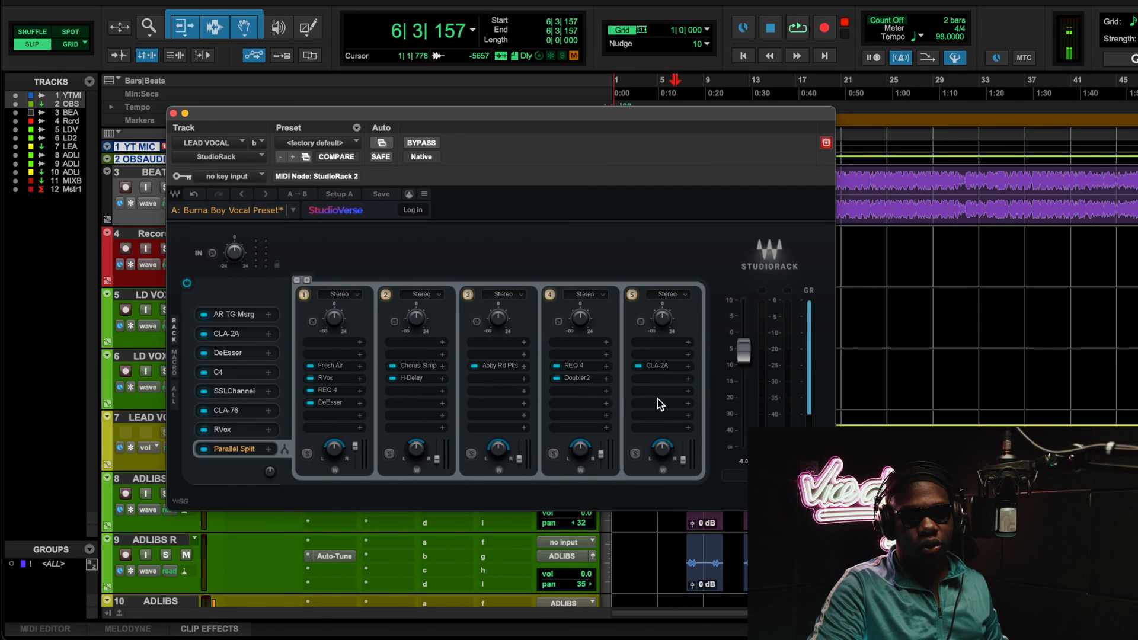
pyautogui.click(658, 367)
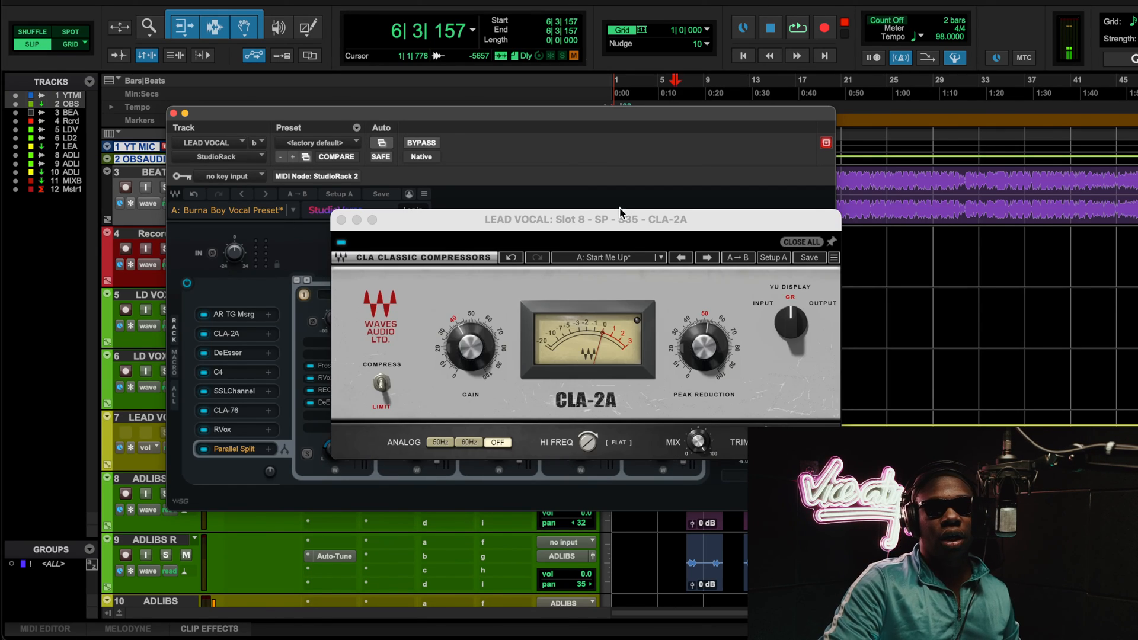
pyautogui.moveTo(620, 210); pyautogui.dragTo(526, 197)
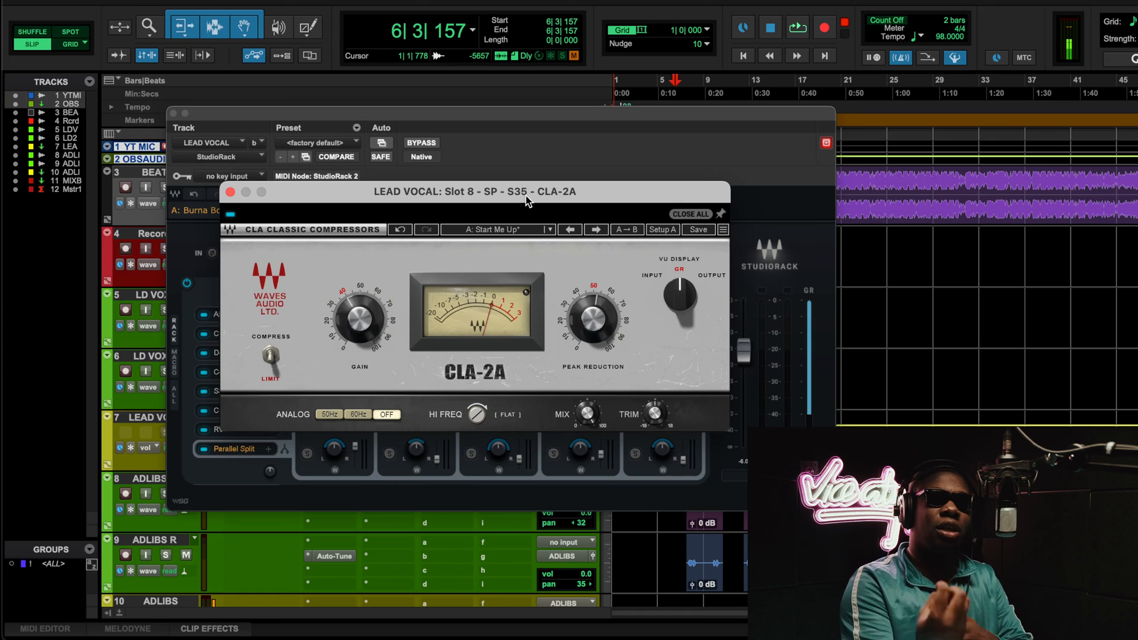
# Step: Play the lead vocal, compare the sound with the fifth parallel chain switched off and back on, and stop playback
pyautogui.press('space')
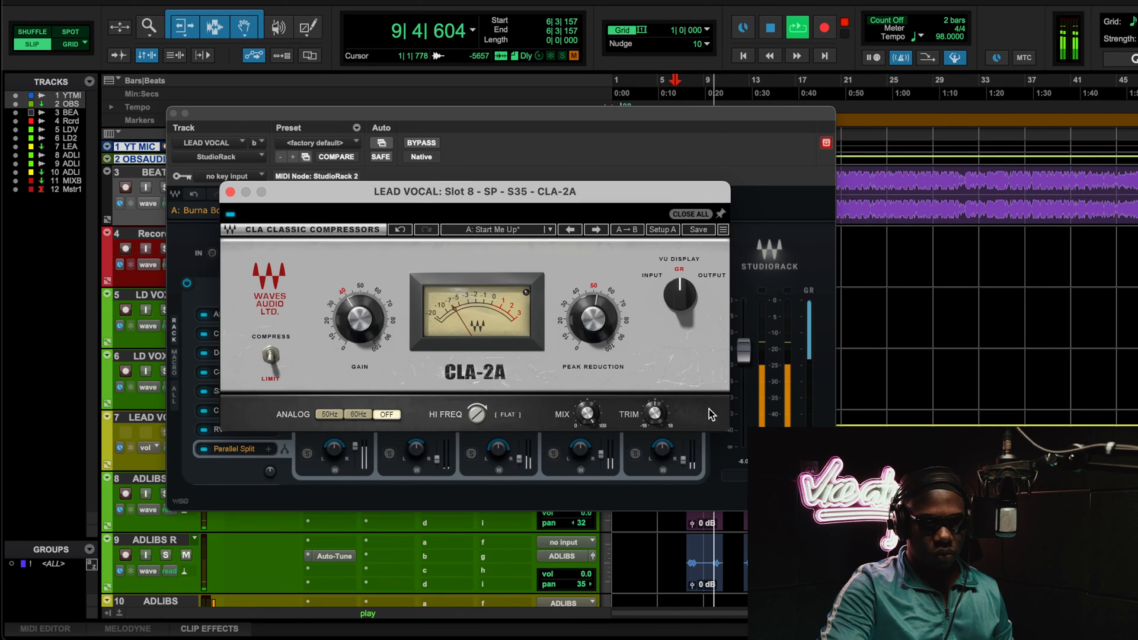
pyautogui.click(726, 455)
pyautogui.click(633, 294)
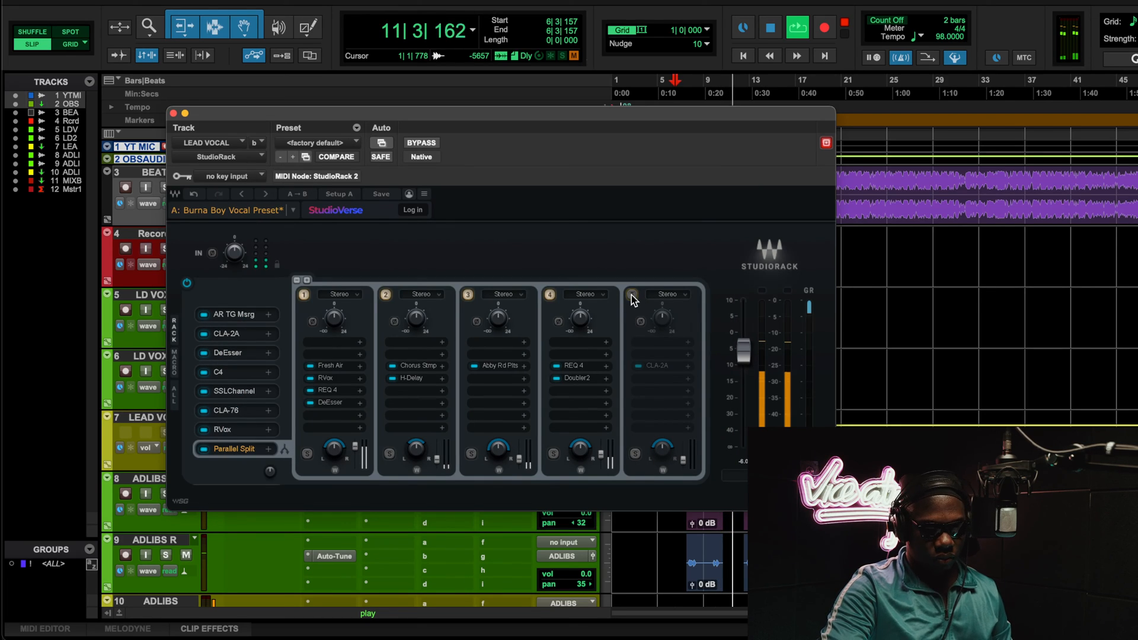
pyautogui.click(632, 294)
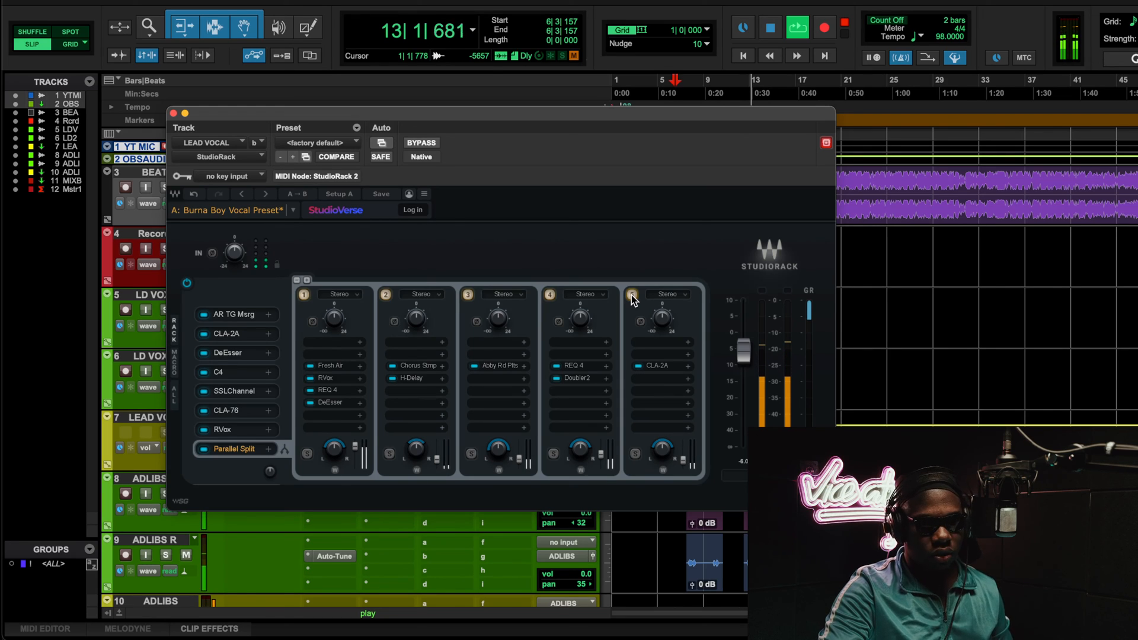
pyautogui.press('space')
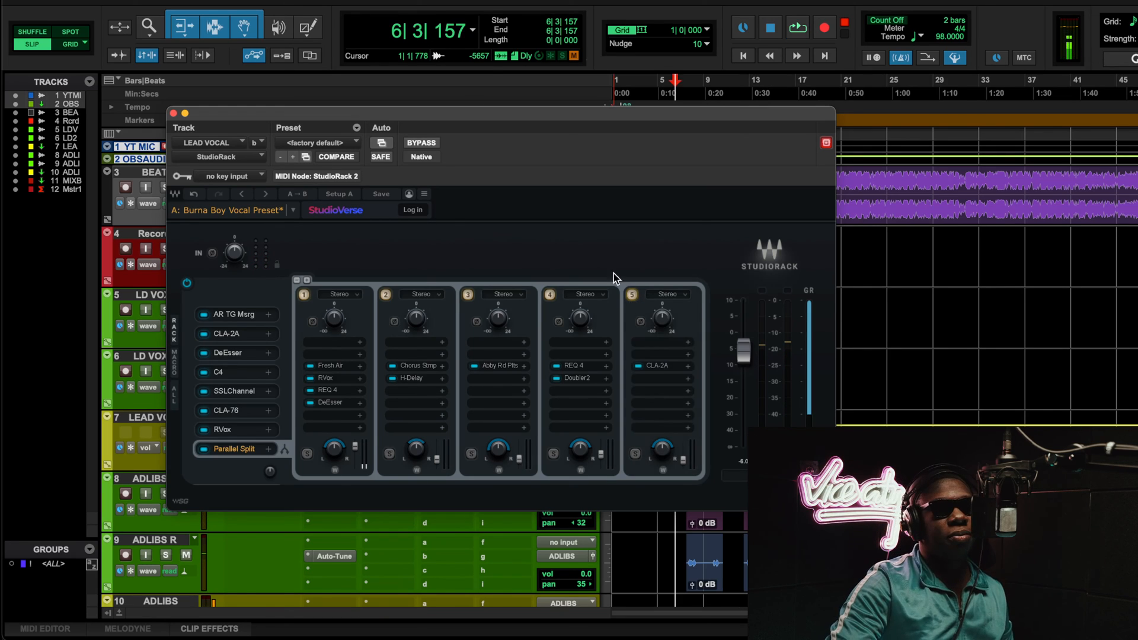
# Step: Close the lead vocal's StudioRack and open the StudioRack on the ADLIBS track
pyautogui.click(173, 113)
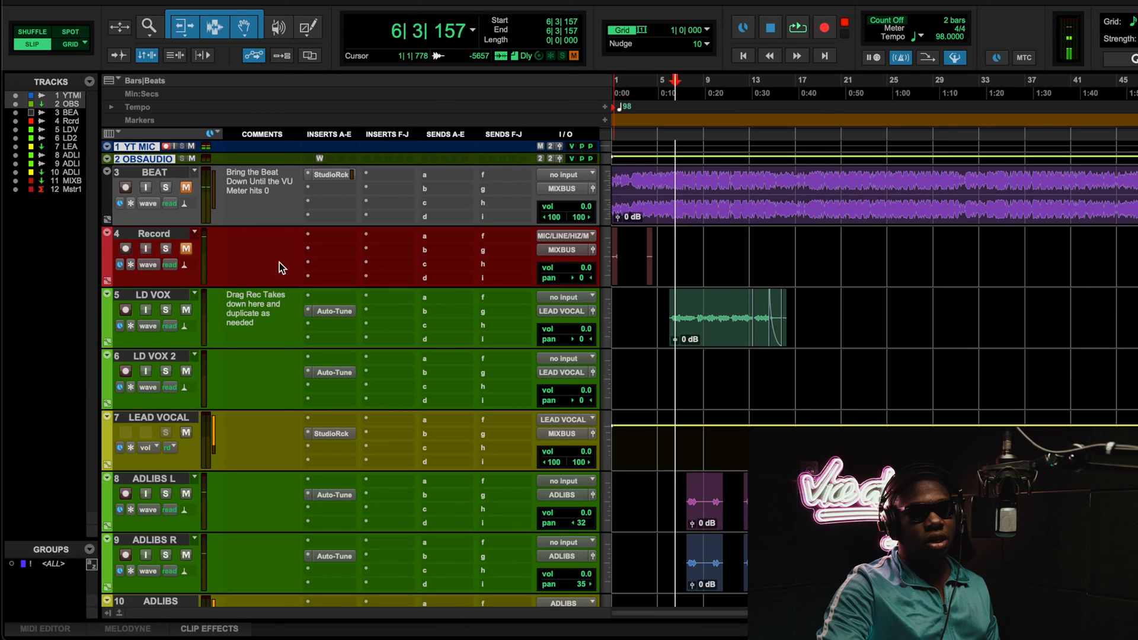
pyautogui.scroll(-5, 311, 337)
pyautogui.click(336, 402)
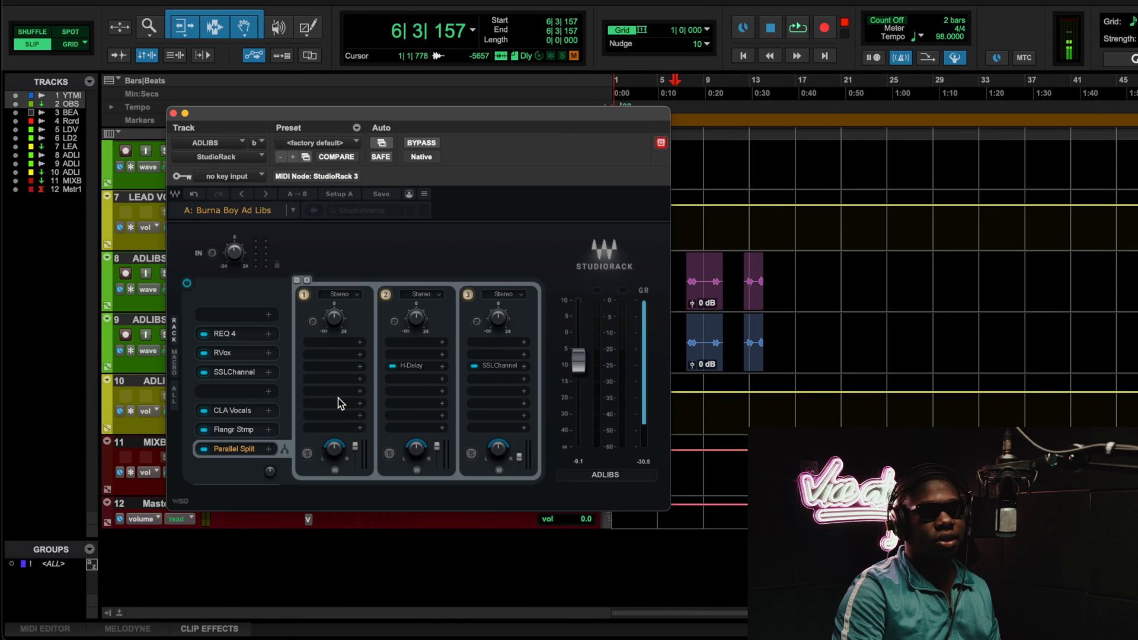
# Step: Open REQ 4 in the ad-lib rack, examine its curve and the settings of bands 1 and 5, and close it
pyautogui.click(229, 338)
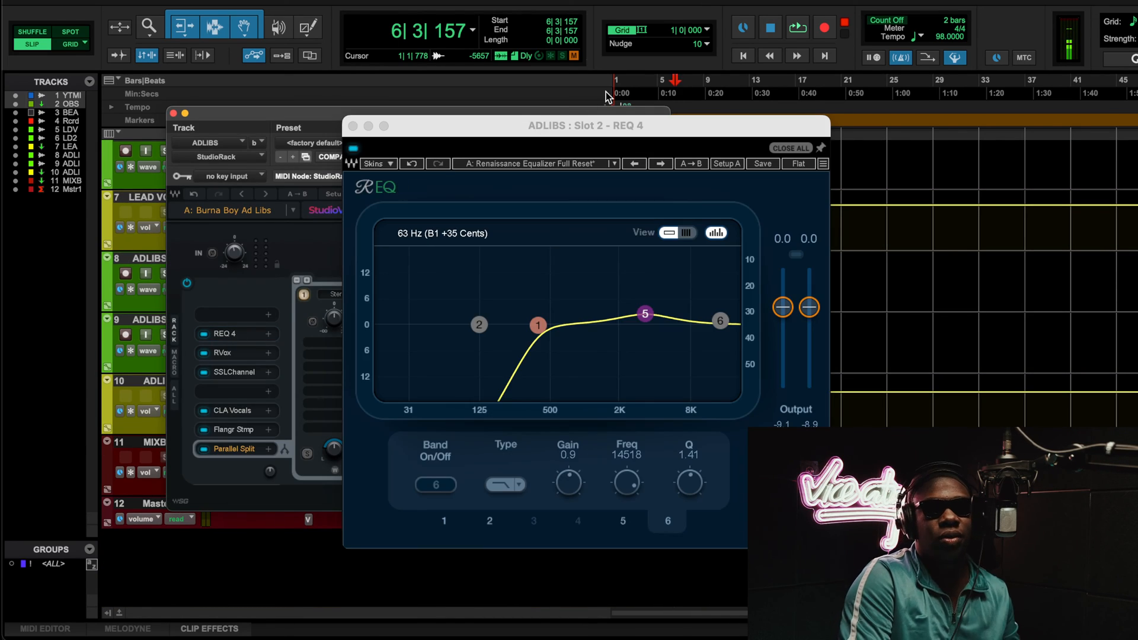
pyautogui.moveTo(559, 127); pyautogui.dragTo(361, 120)
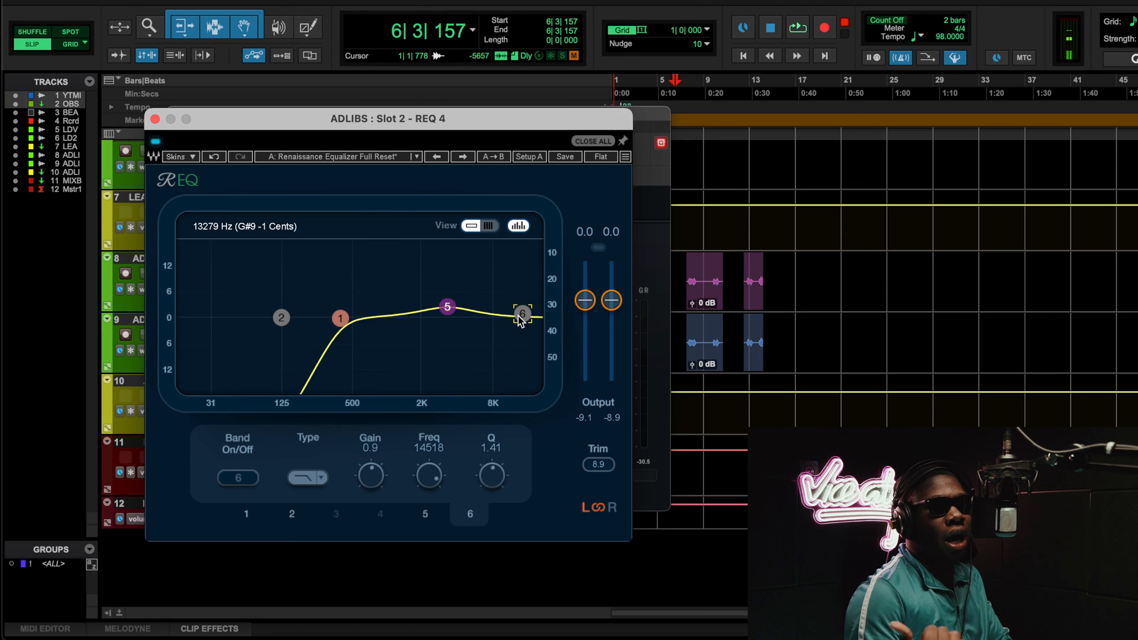
pyautogui.click(340, 319)
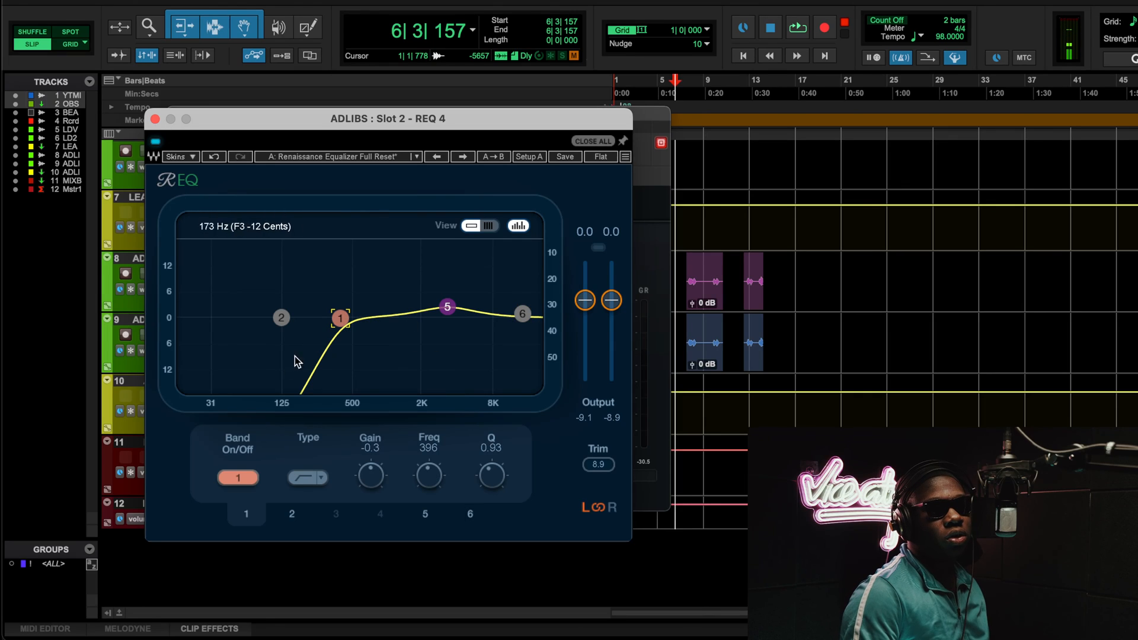
pyautogui.click(449, 308)
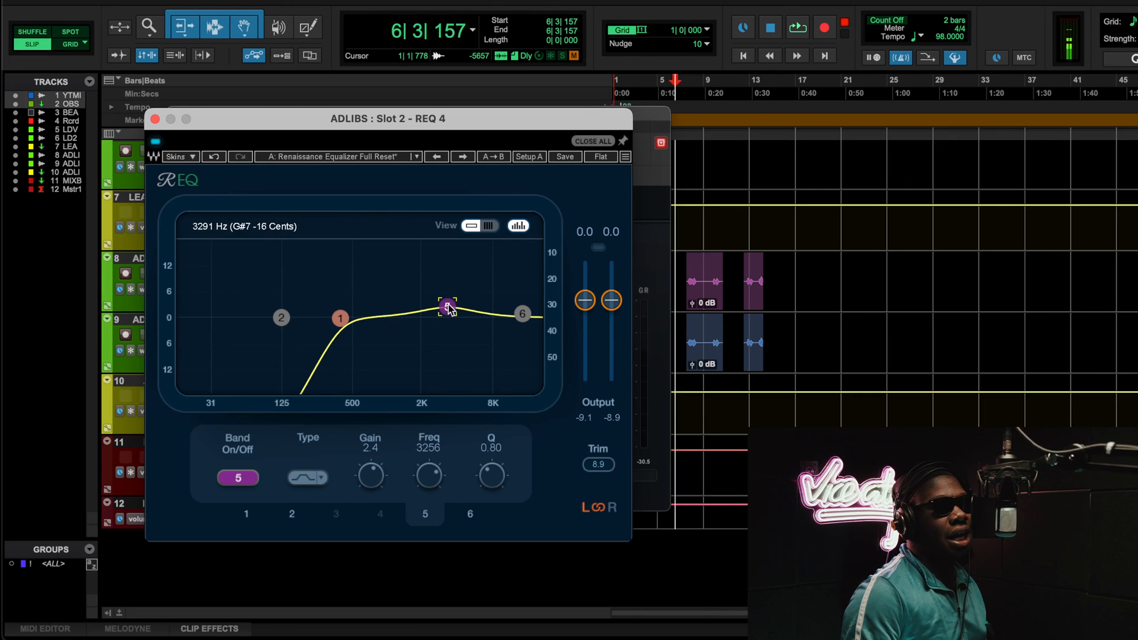
pyautogui.click(155, 119)
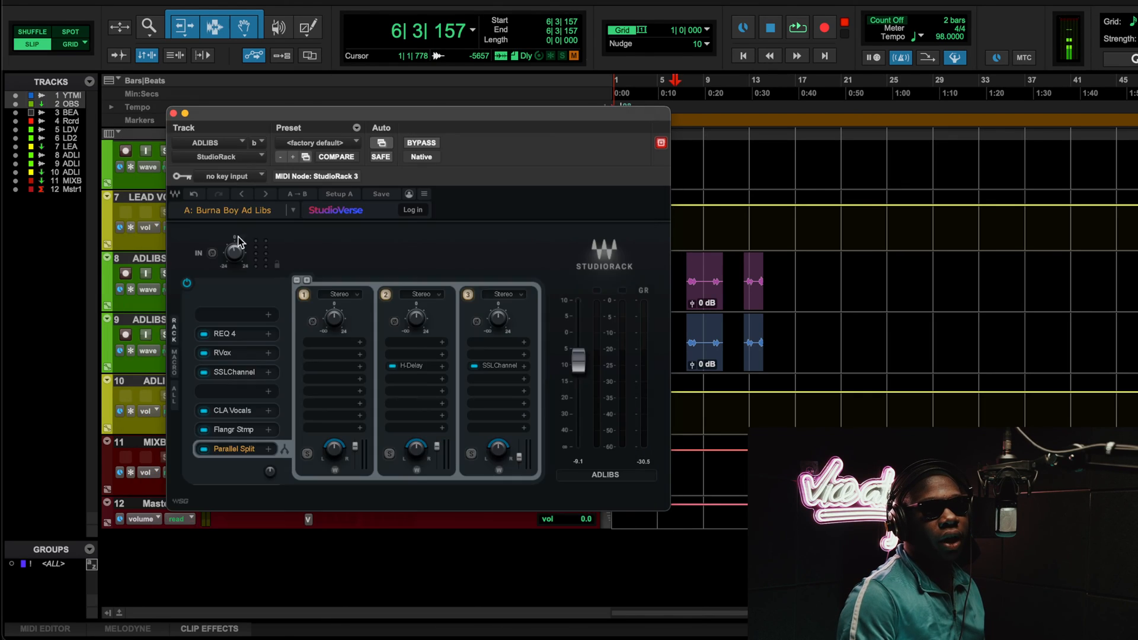
# Step: Examine RVox's gate, compression and gain and SSLChannel's EQ and dynamics settings in the ad-lib rack, closing each plug-in
pyautogui.click(237, 354)
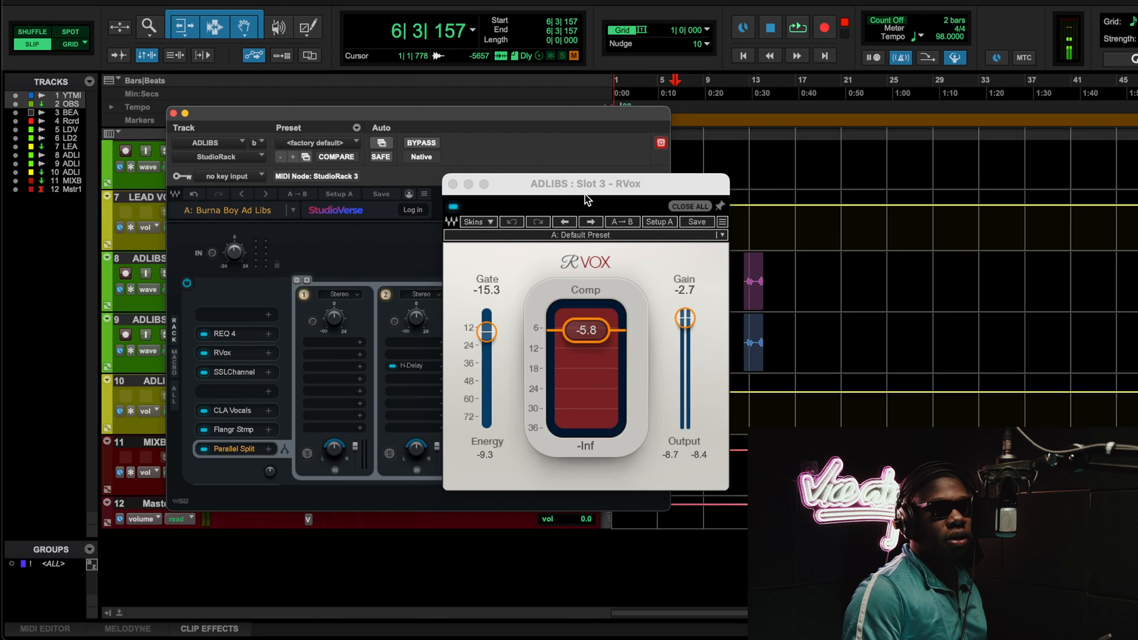
pyautogui.moveTo(583, 192); pyautogui.dragTo(407, 187)
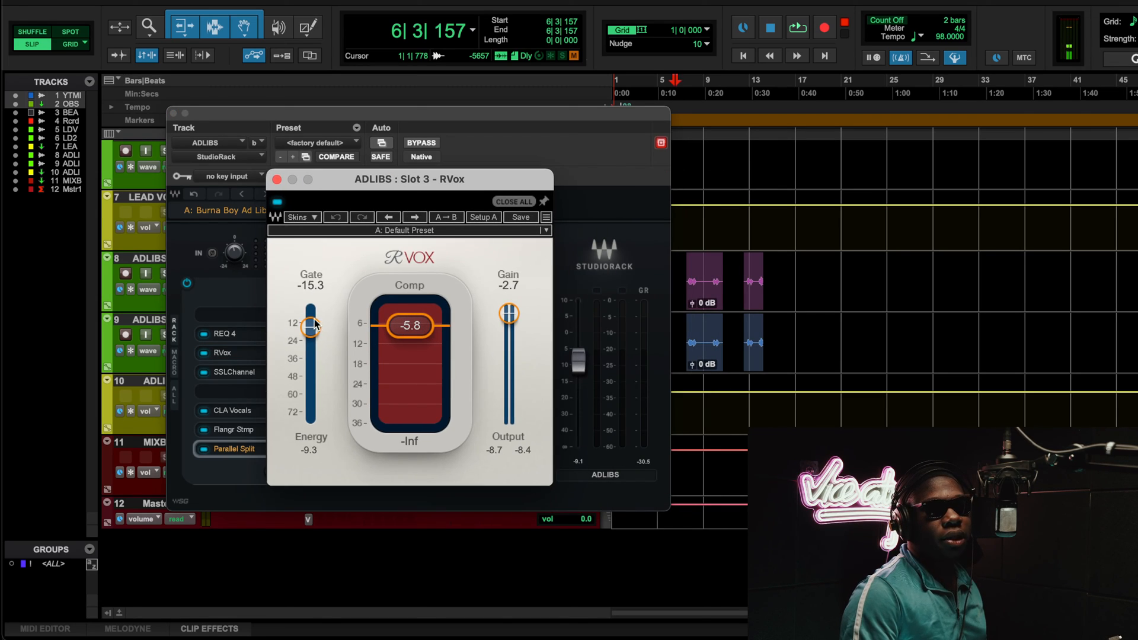
pyautogui.click(233, 366)
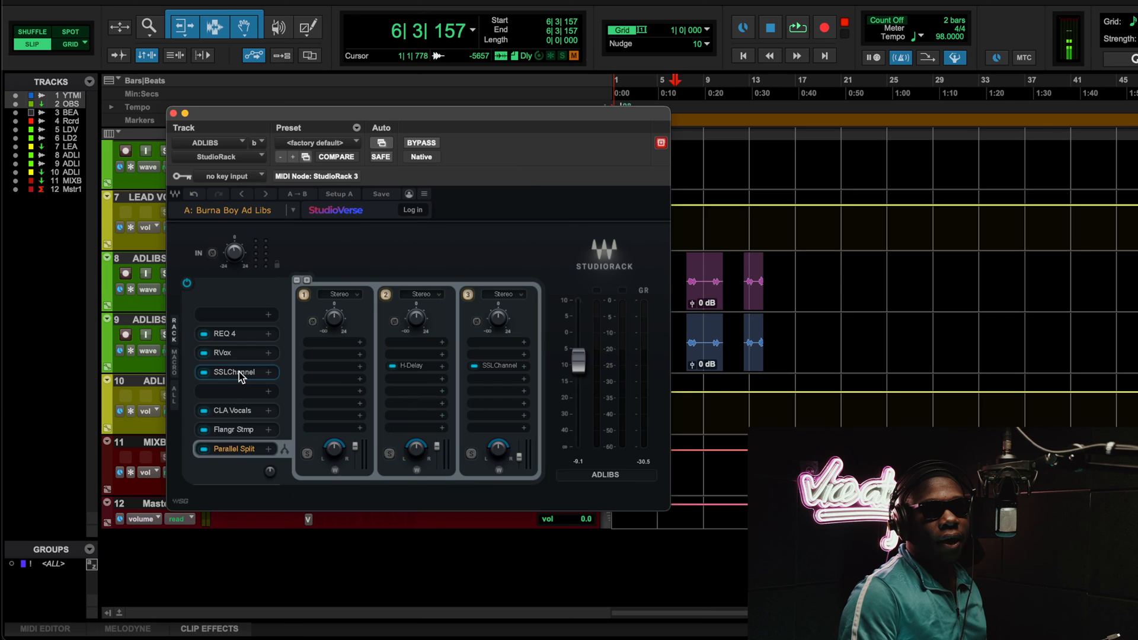
pyautogui.moveTo(592, 51); pyautogui.dragTo(348, 40)
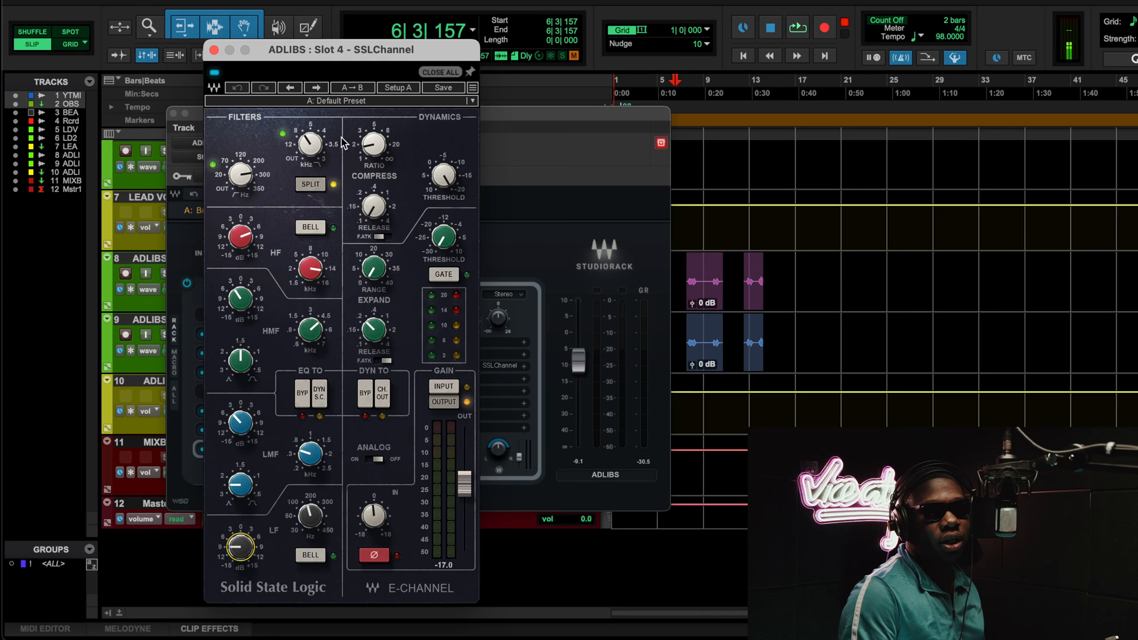
pyautogui.click(214, 50)
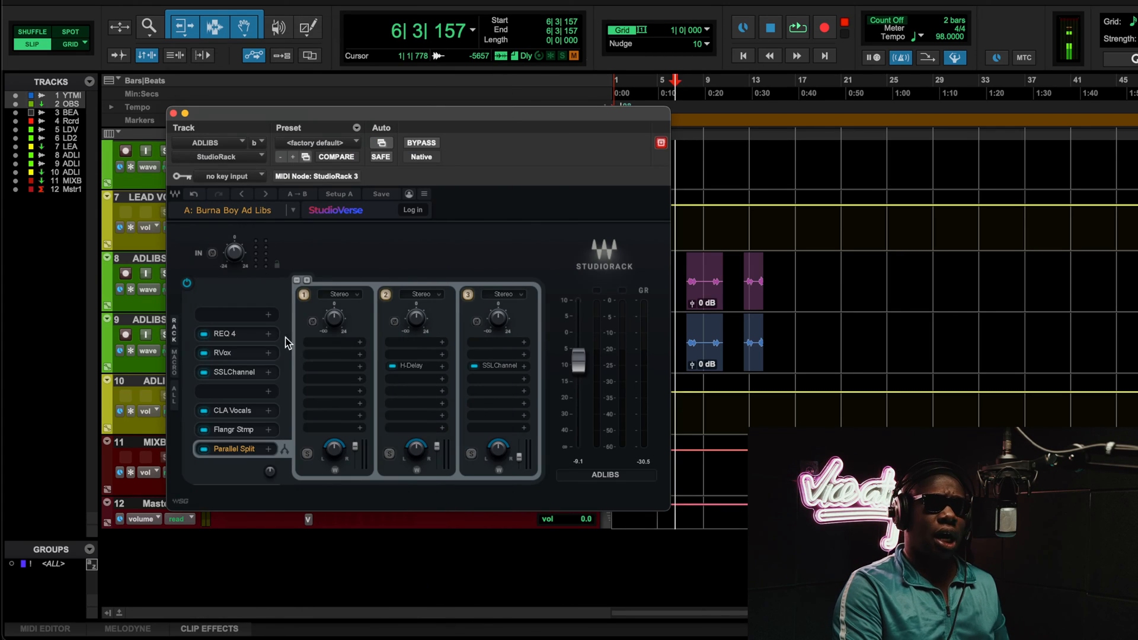
# Step: Open CLA Vocals in the ad-lib rack, play the ad-libs with it bypassed and re-enabled, and stop playback
pyautogui.click(243, 409)
pyautogui.moveTo(545, 135); pyautogui.dragTo(493, 135)
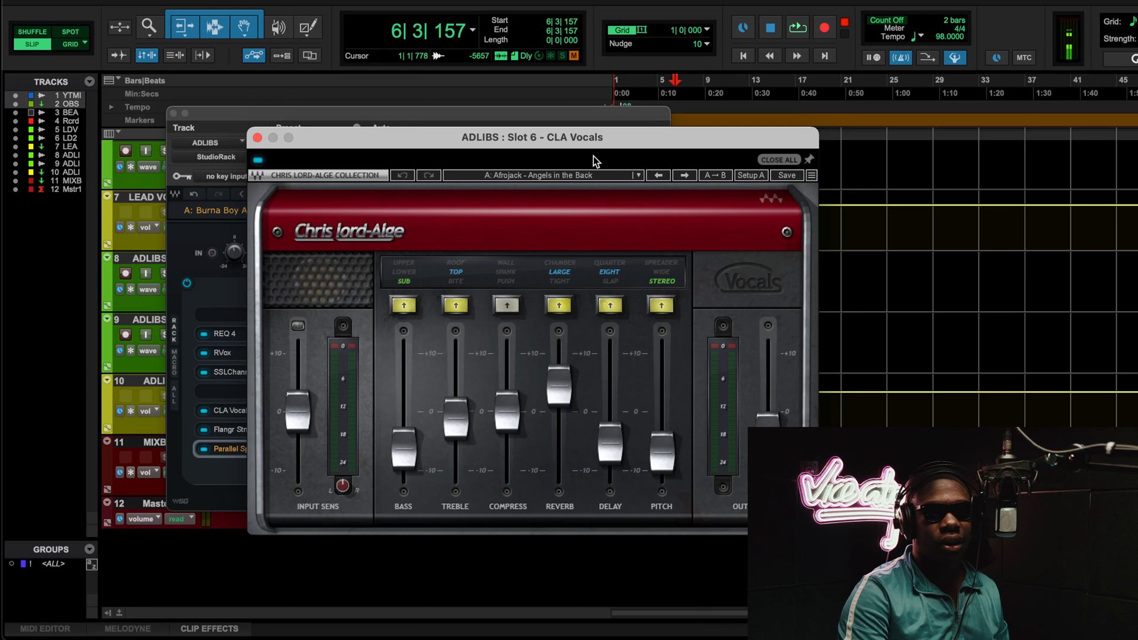
pyautogui.press('space')
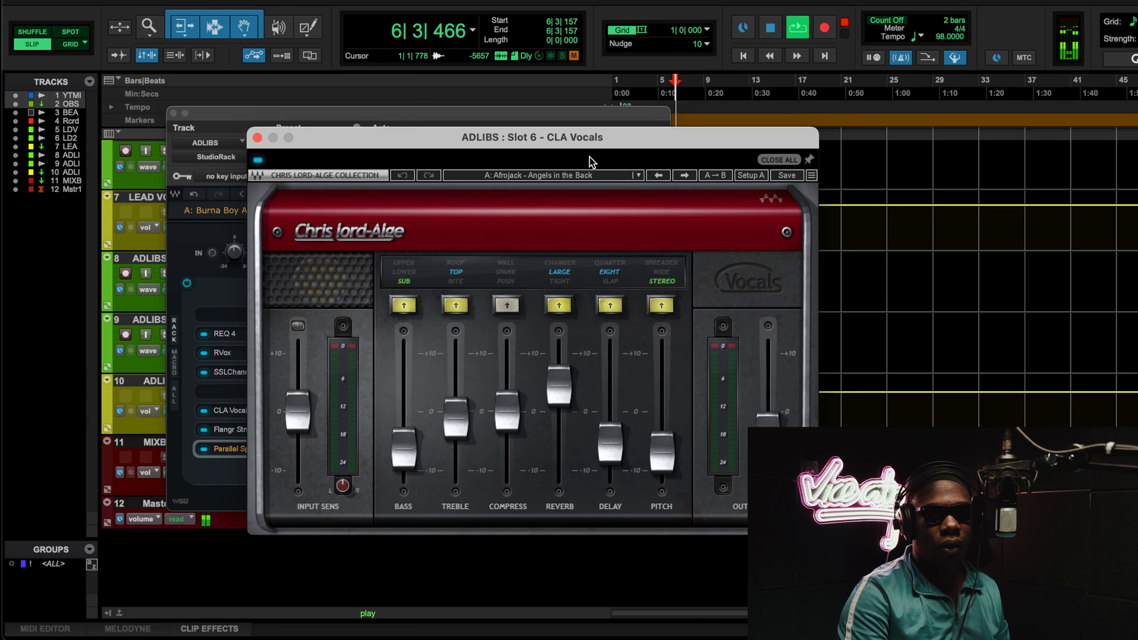
pyautogui.click(257, 161)
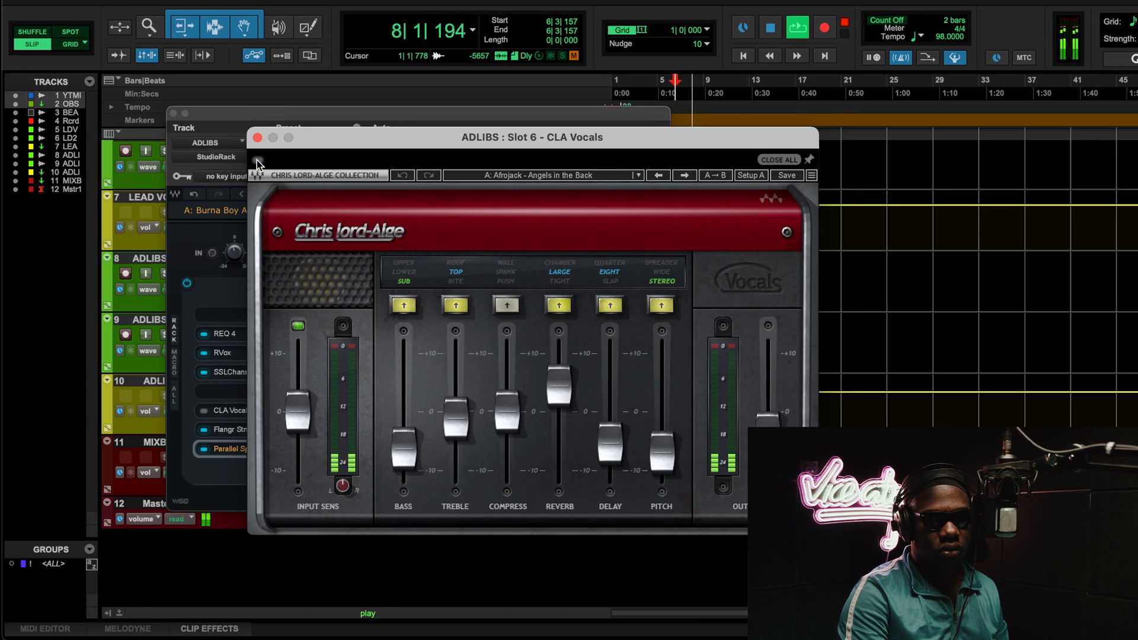
pyautogui.click(257, 161)
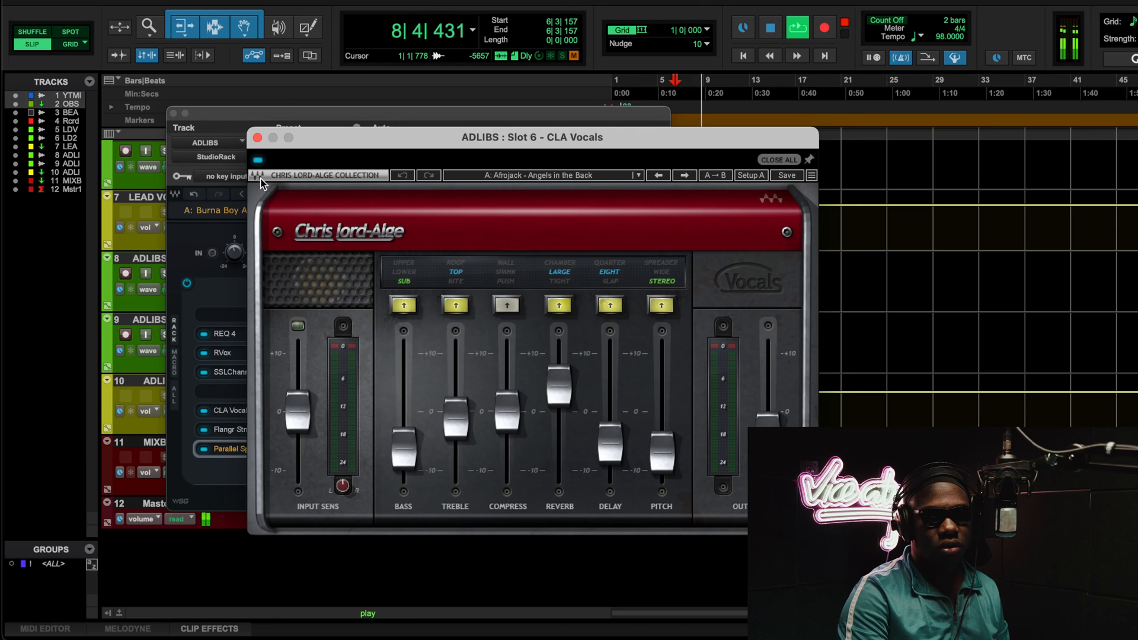
pyautogui.moveTo(381, 129); pyautogui.dragTo(282, 115)
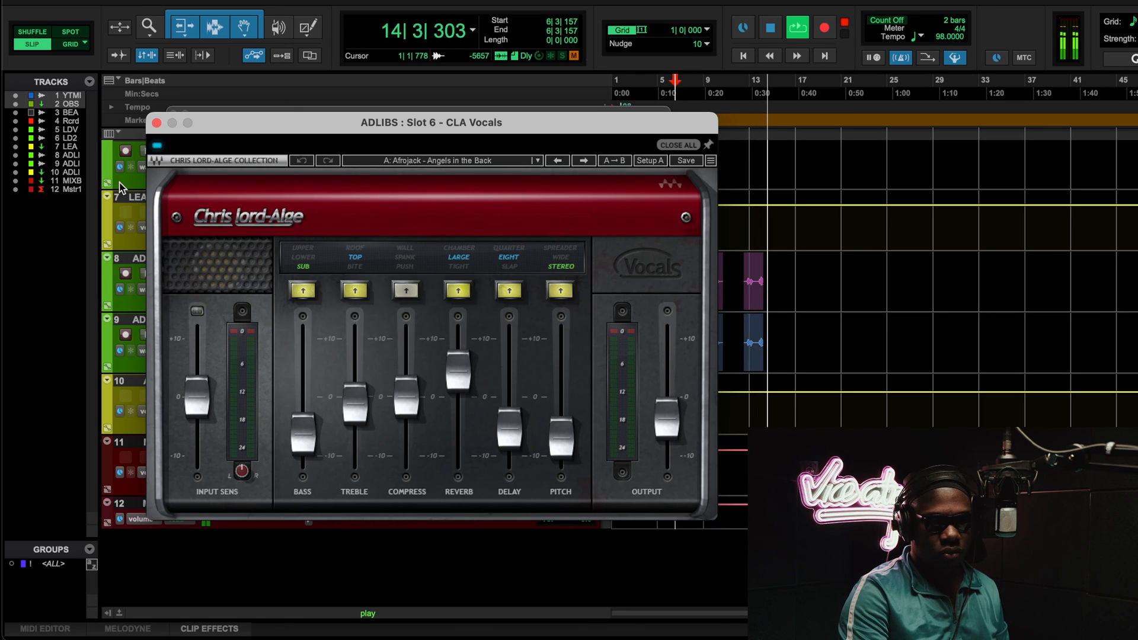
pyautogui.press('space')
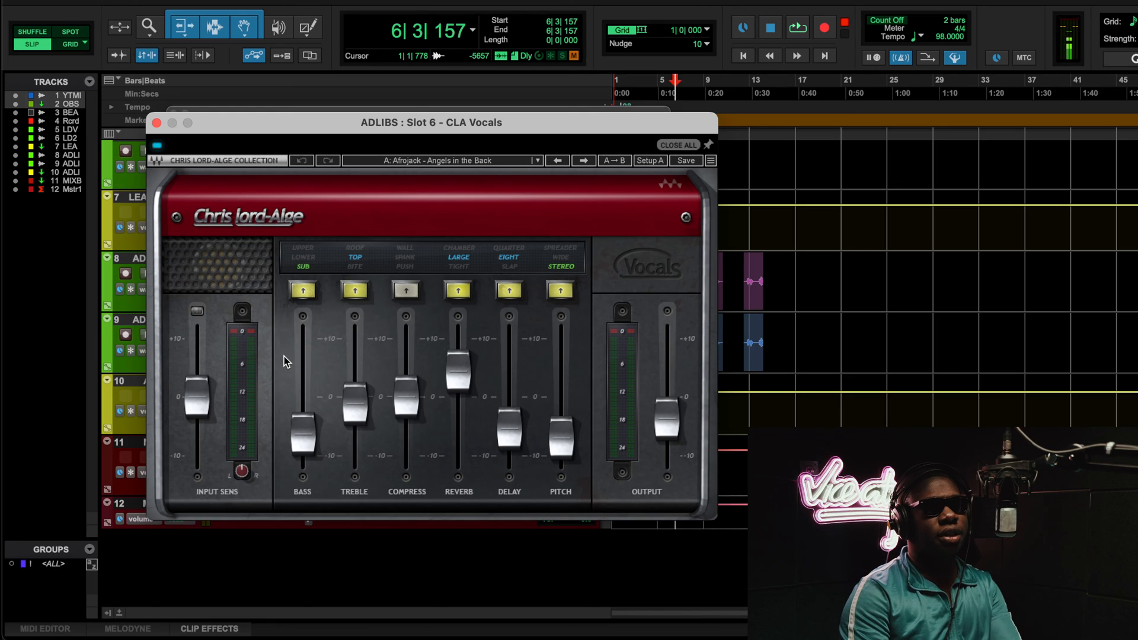
# Step: Examine the Reverb and Delay levels in CLA Vocals and close the plug-in
pyautogui.click(462, 366)
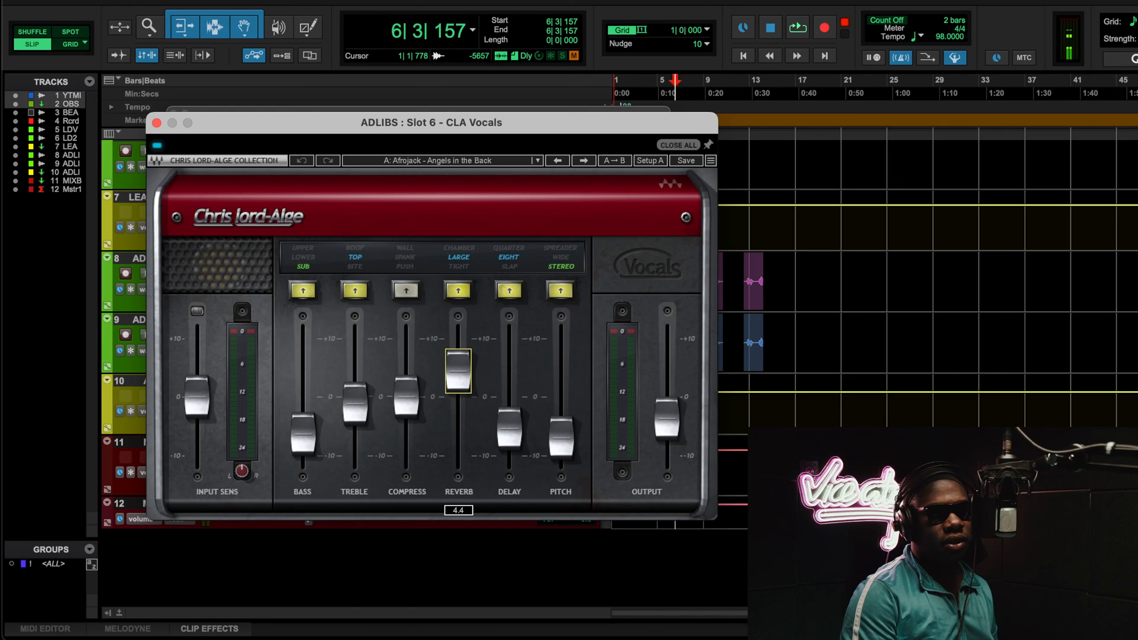
pyautogui.click(510, 427)
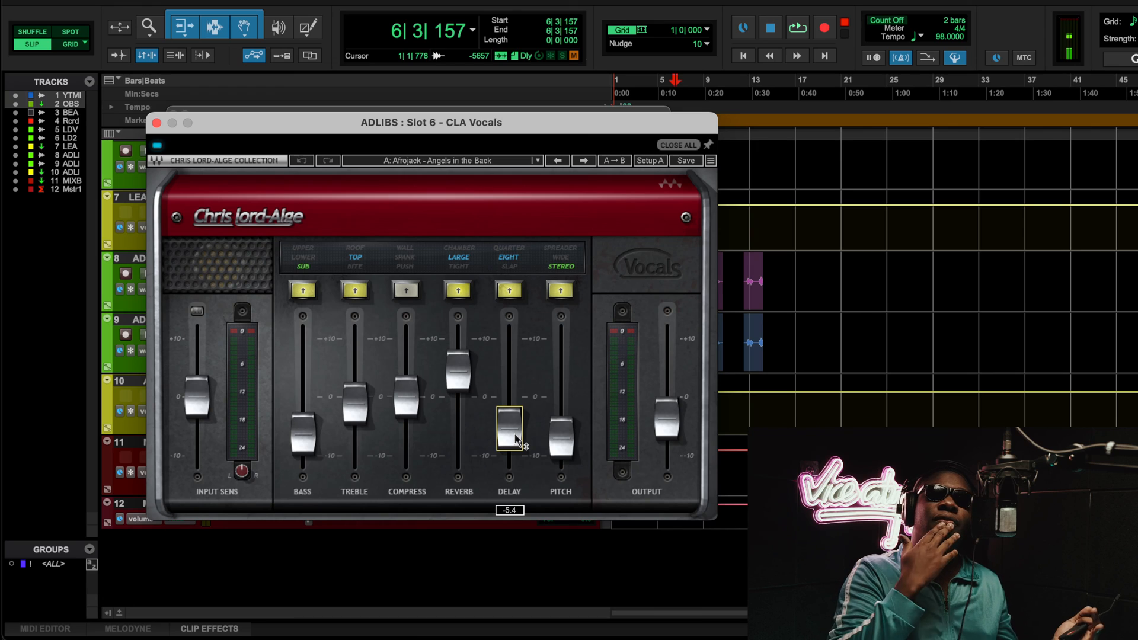
pyautogui.click(157, 123)
# Step: Examine the Flangr Stmp and the H-Delay on the second parallel chain, closing each plug-in
pyautogui.click(240, 431)
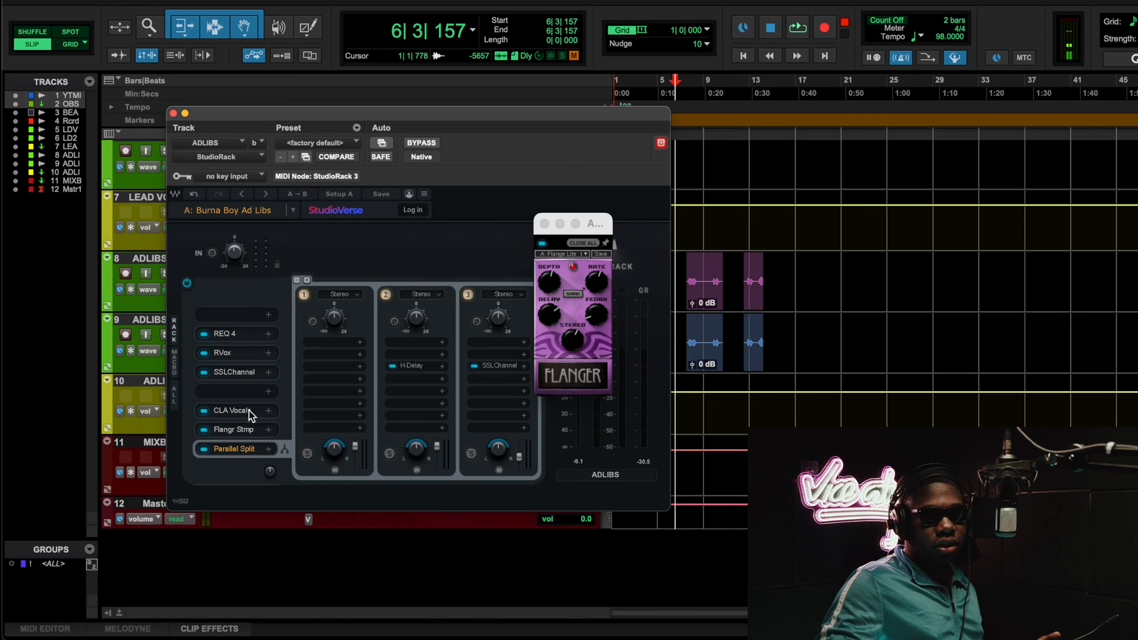
pyautogui.moveTo(582, 231); pyautogui.dragTo(437, 163)
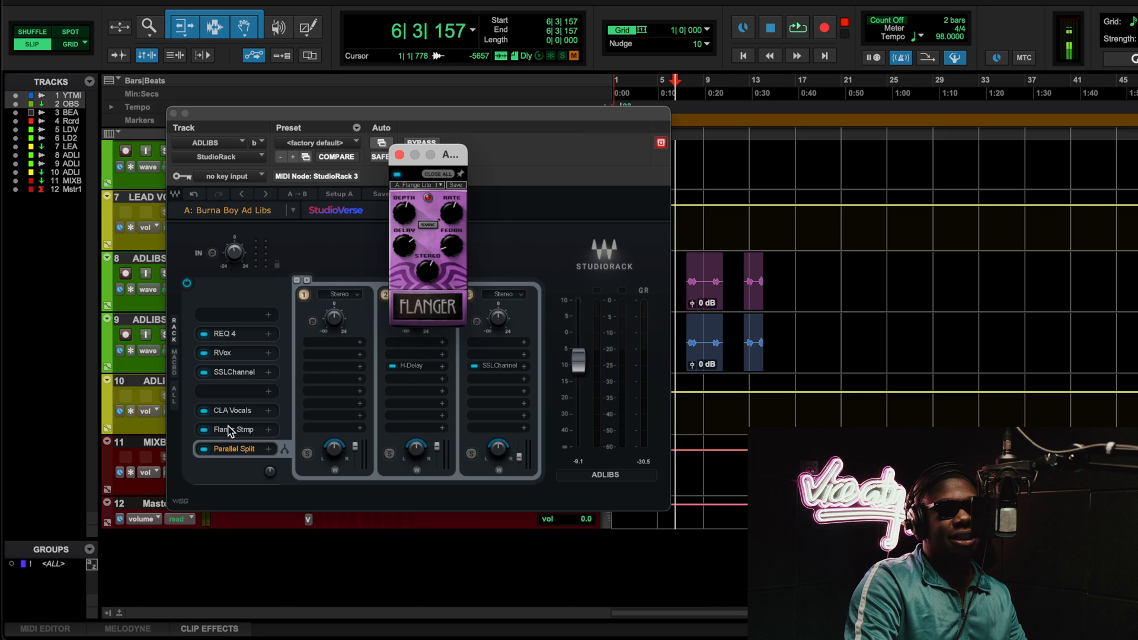
pyautogui.click(407, 365)
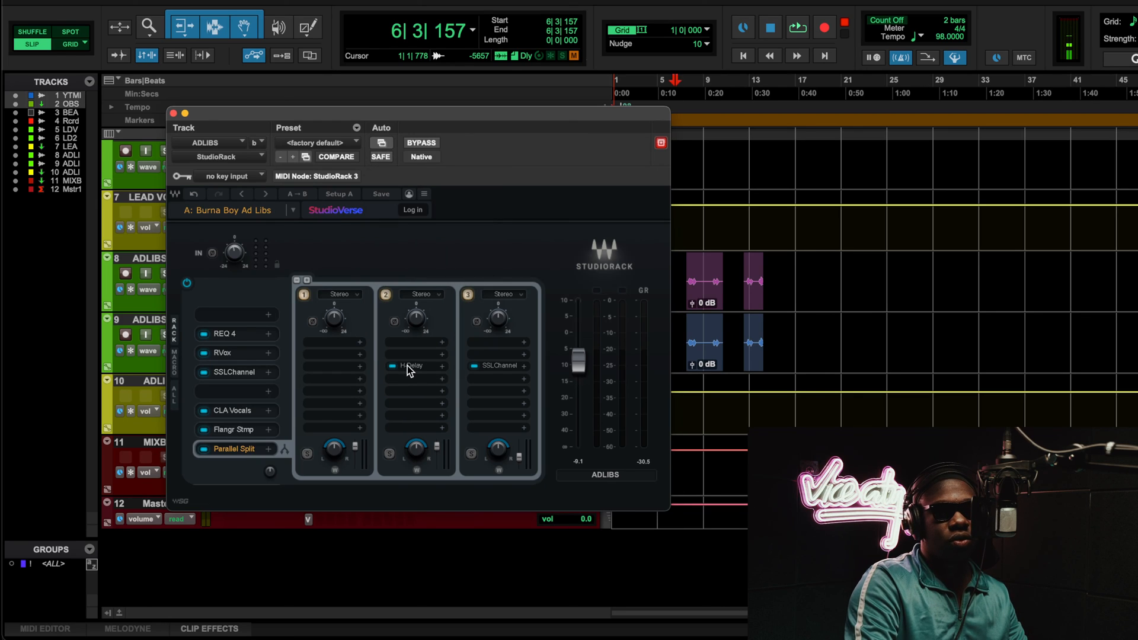
pyautogui.click(312, 218)
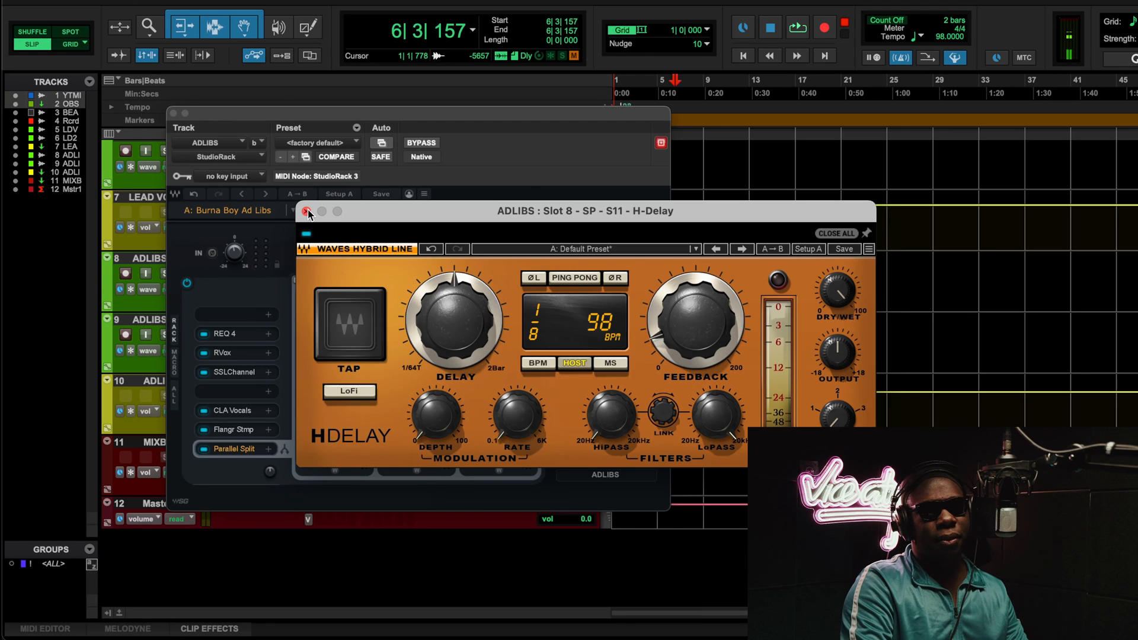
pyautogui.click(306, 211)
# Step: Open the SSLChannel on the third parallel chain and examine its filter, EQ and phase settings
pyautogui.click(499, 366)
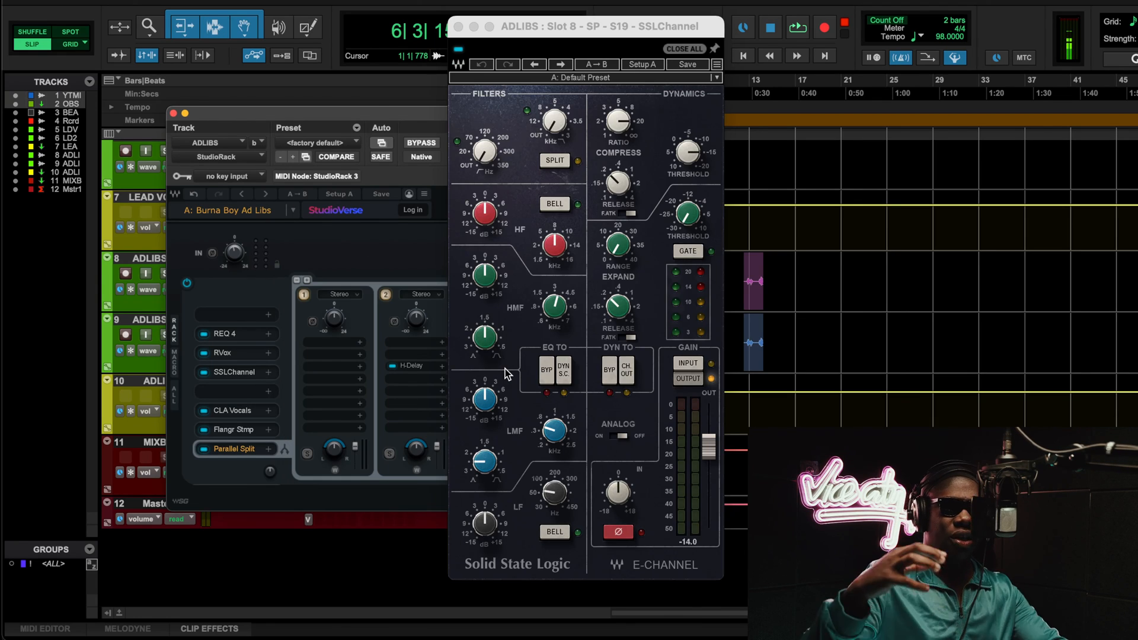
pyautogui.moveTo(617, 24); pyautogui.dragTo(424, 20)
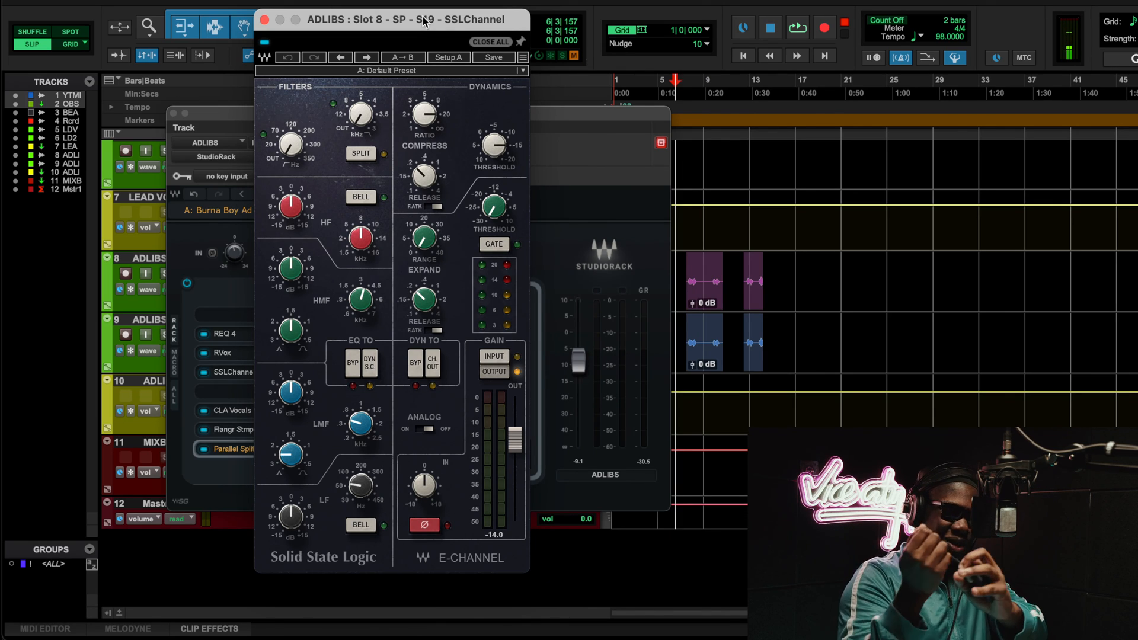
# Step: Play the ad-libs and raise the ad-lib StudioRack's output level to -7.1
pyautogui.press('space')
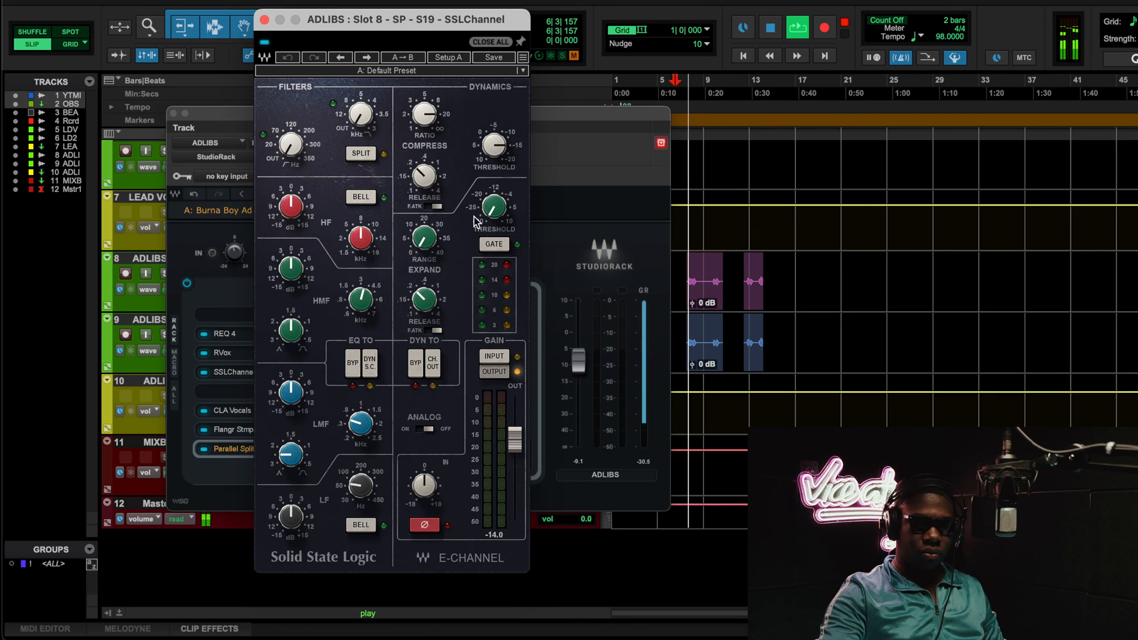
pyautogui.click(572, 366)
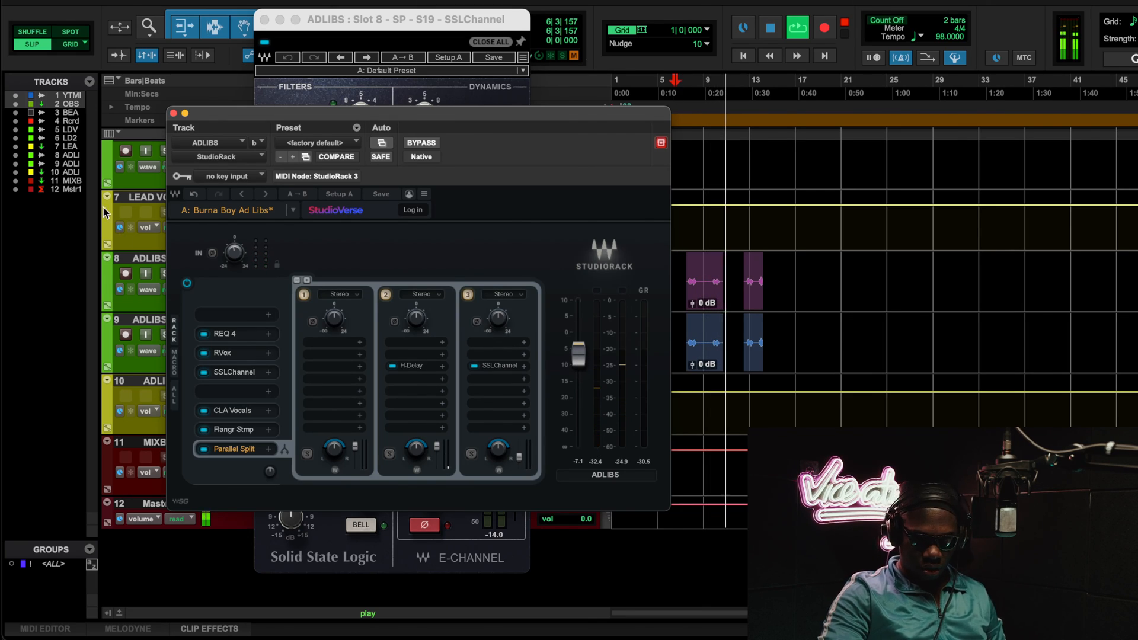
# Step: Uncover the BEAT track's controls, toggle its mute while listening to the vocals, and stop playback
pyautogui.scroll(5, 136, 178)
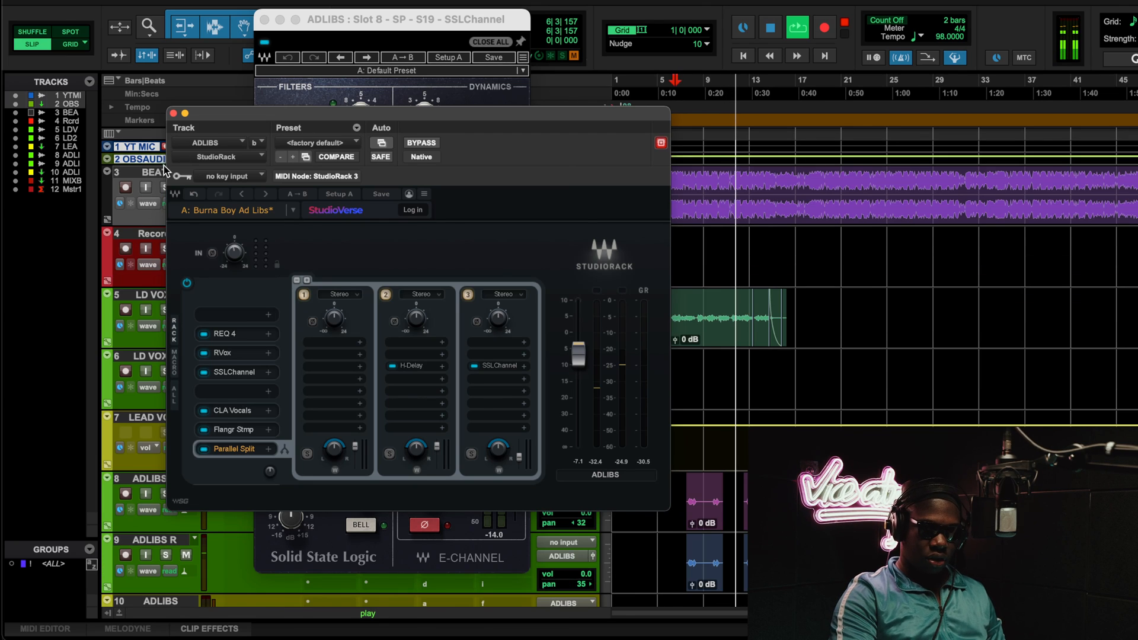
pyautogui.moveTo(196, 132); pyautogui.dragTo(249, 132)
pyautogui.click(185, 187)
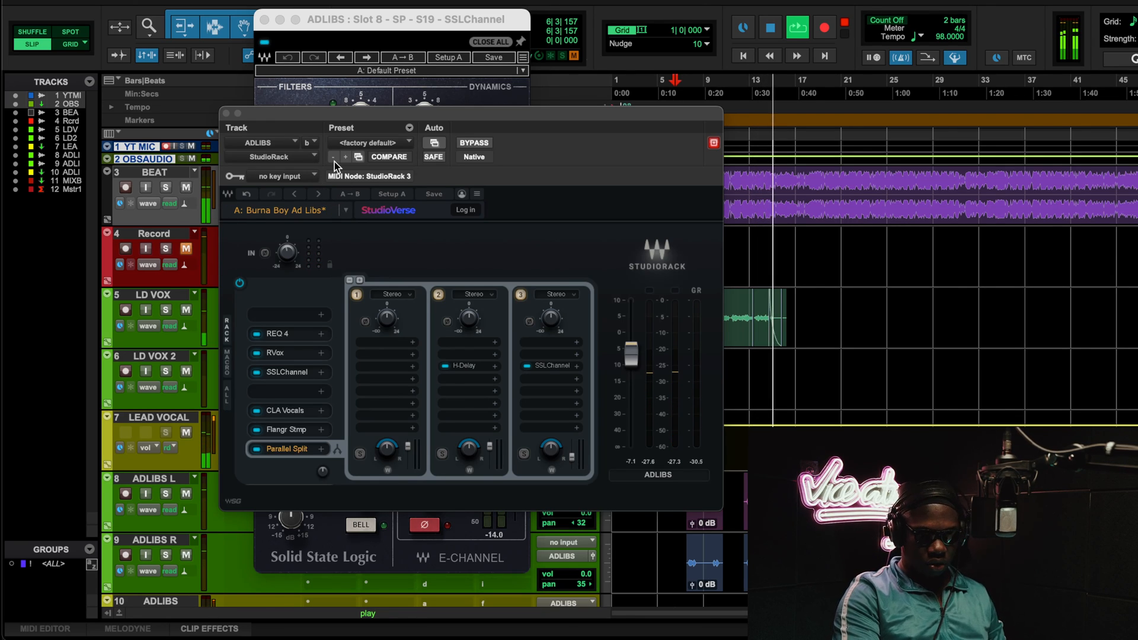
pyautogui.press('space')
# Step: Bring the third parallel chain's SSLChannel window back in front of the ad-lib StudioRack
pyautogui.click(468, 23)
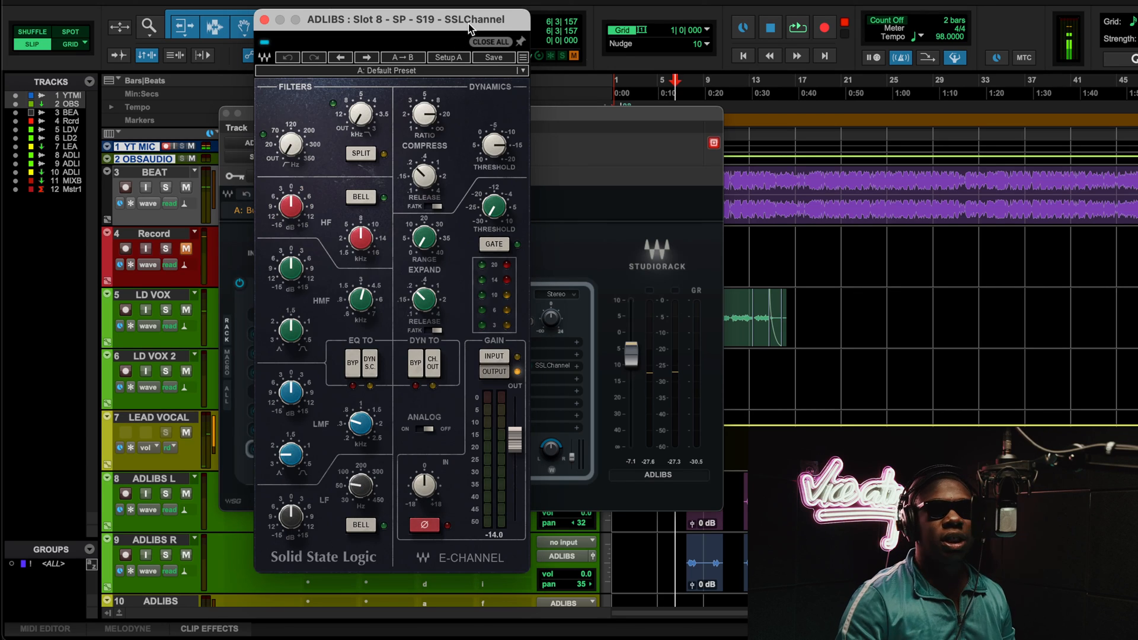
pyautogui.click(757, 122)
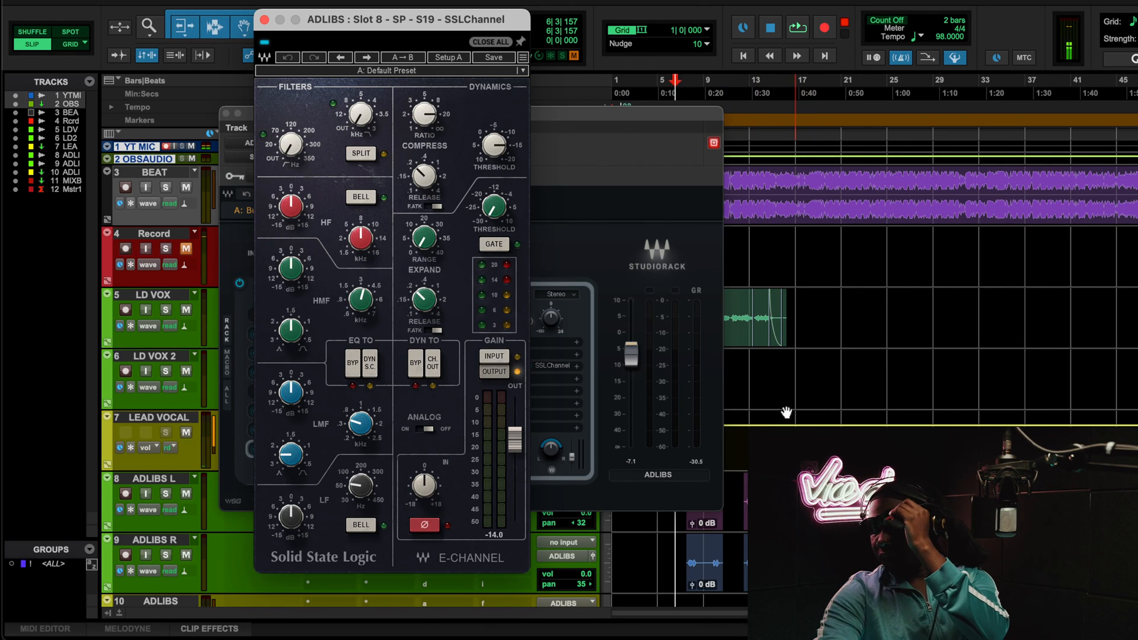